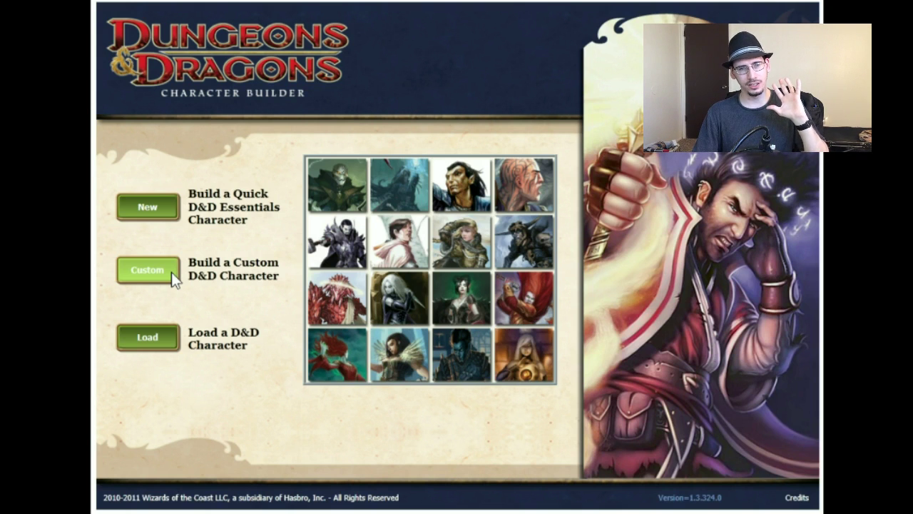
Start building a custom D&D character and choose D&D Home Campaign as the campaign setting
click(171, 272)
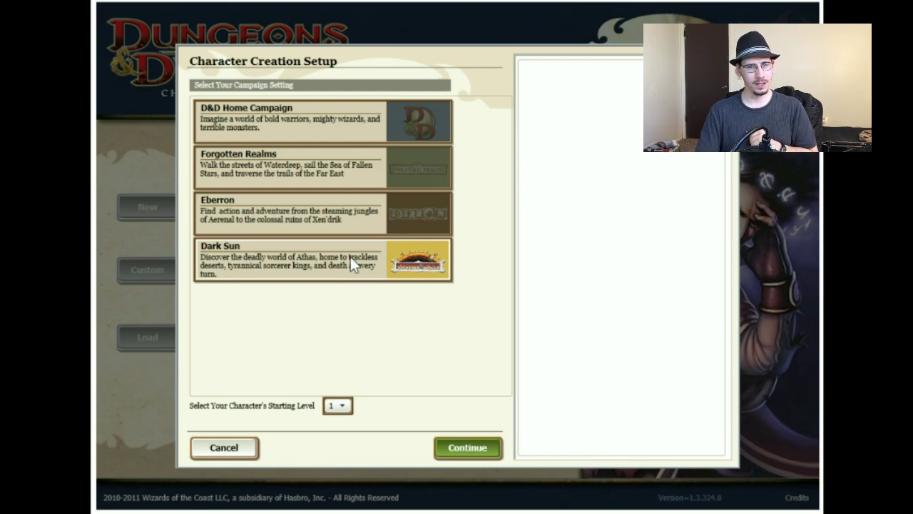
click(324, 124)
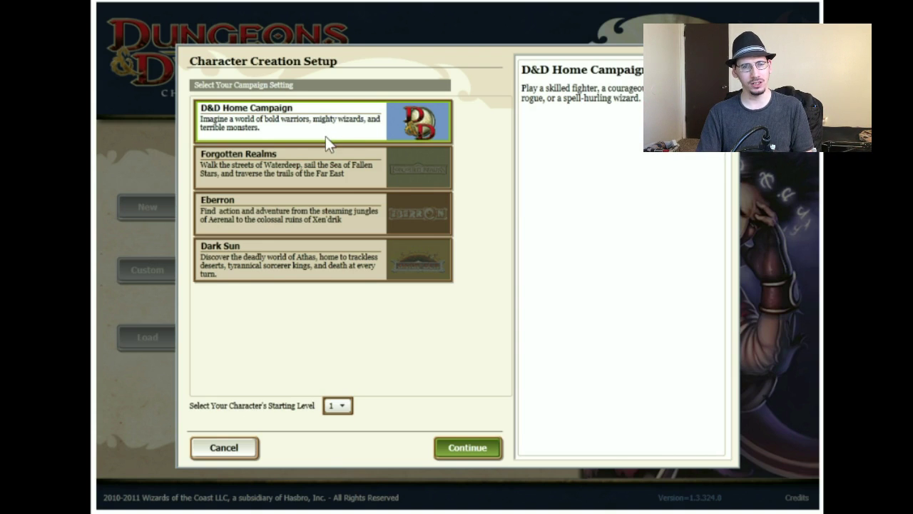
click(326, 157)
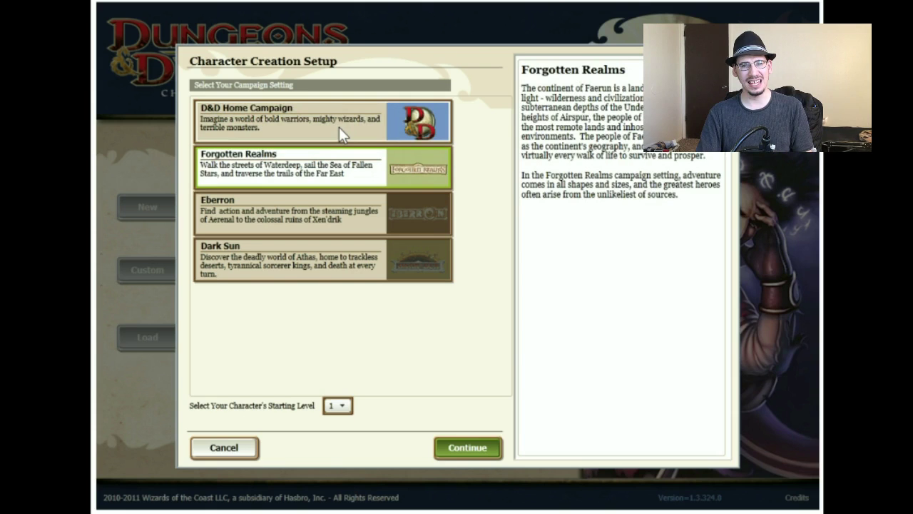
click(338, 127)
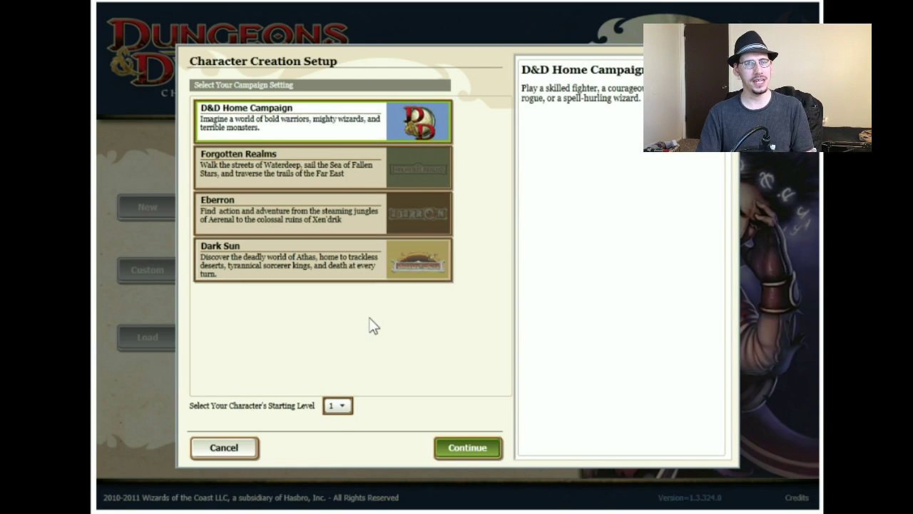
Review the available starting levels, keep level 1, and continue to the class selection
click(342, 404)
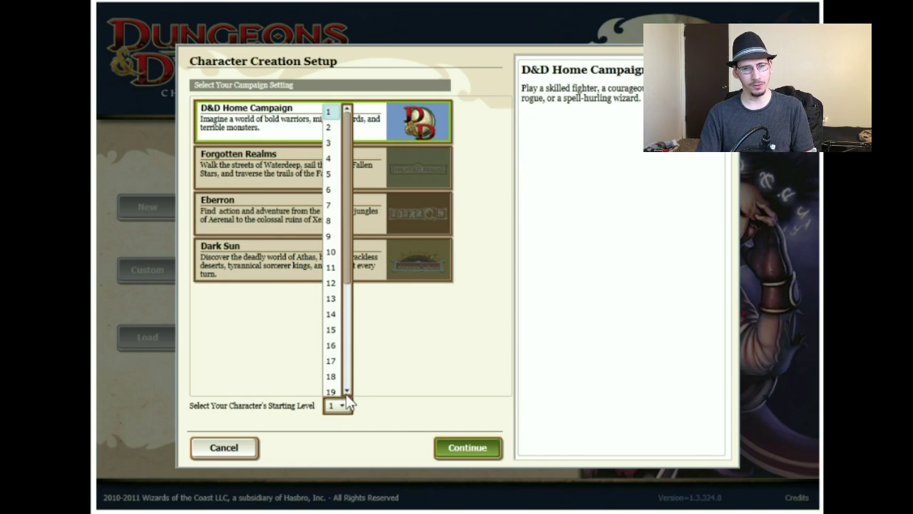
scroll(348, 378, down, 2)
scroll(345, 372, down, 1)
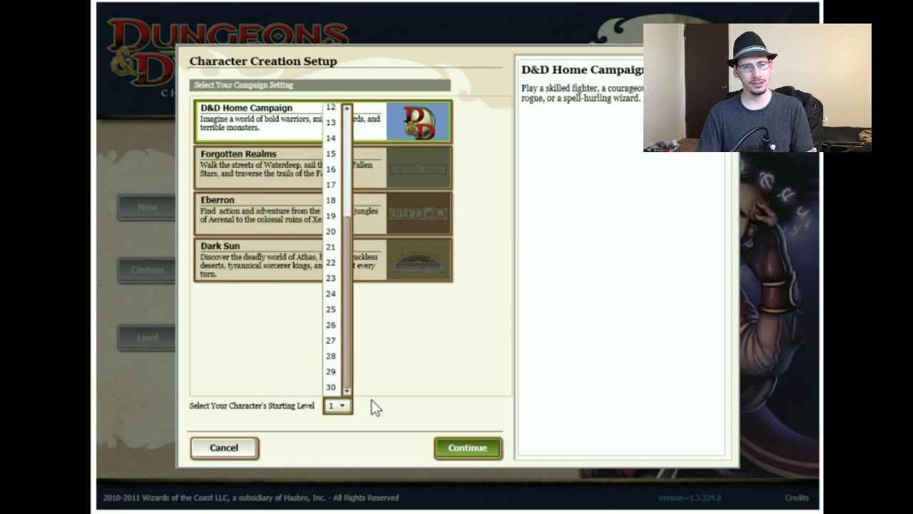
scroll(342, 365, up, 3)
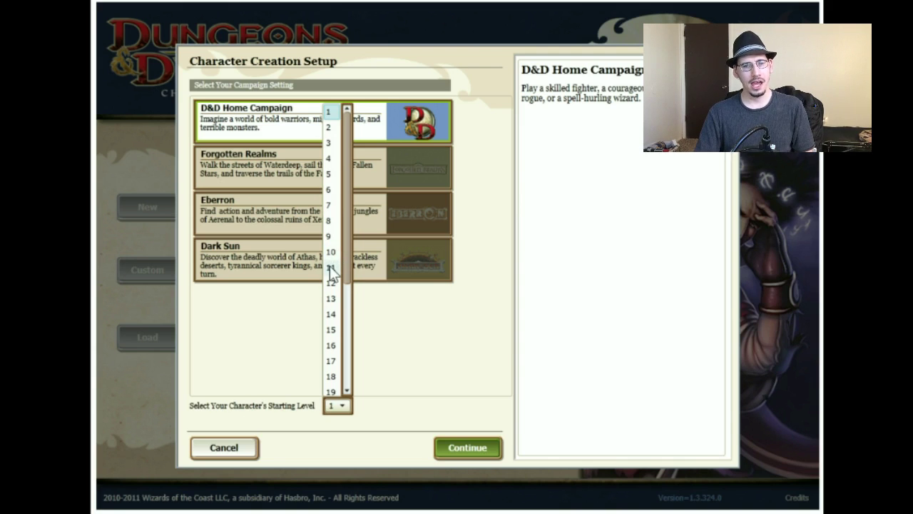
scroll(330, 270, down, 1)
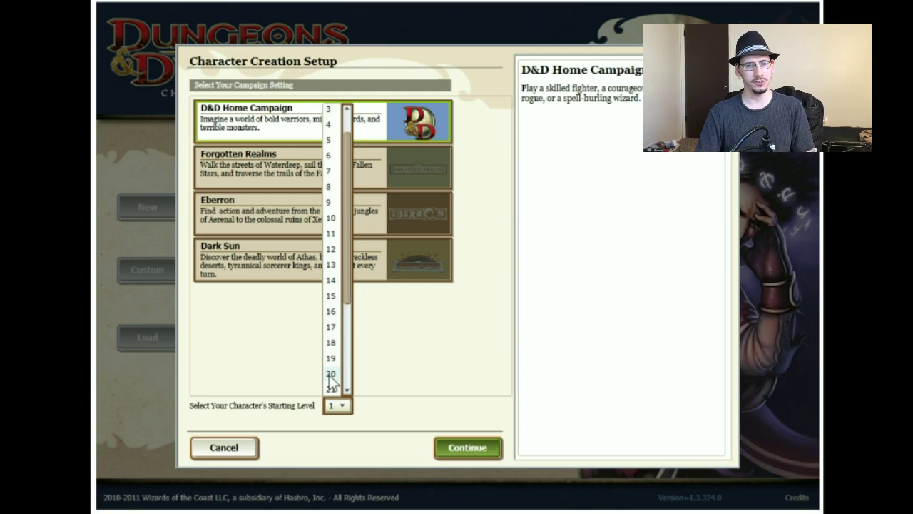
scroll(330, 380, down, 1)
scroll(331, 380, down, 4)
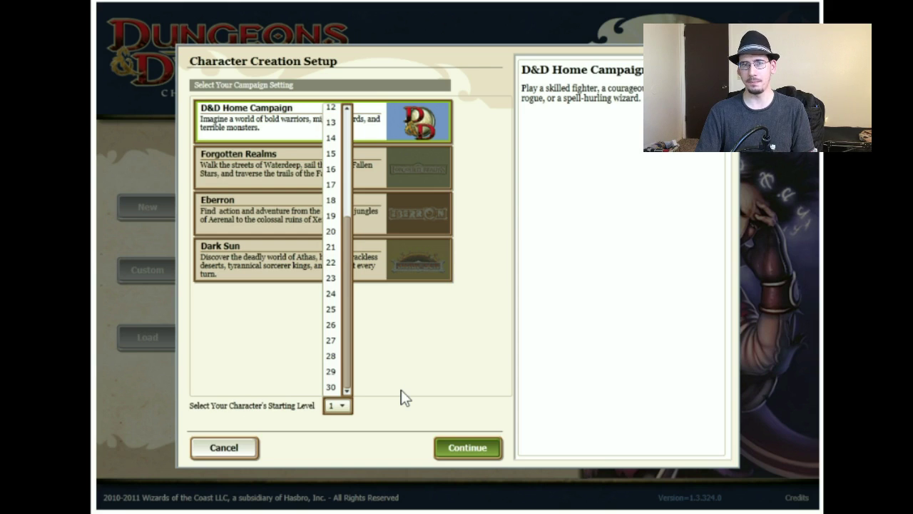
click(402, 398)
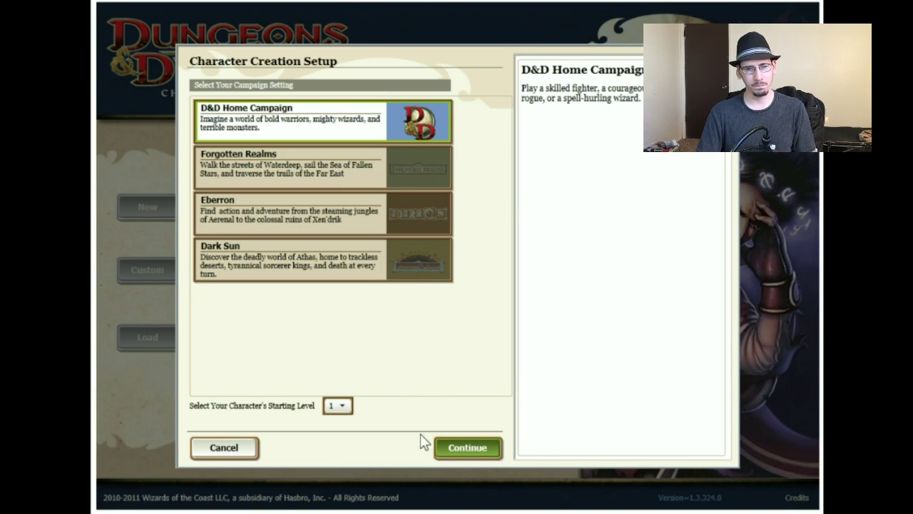
click(457, 450)
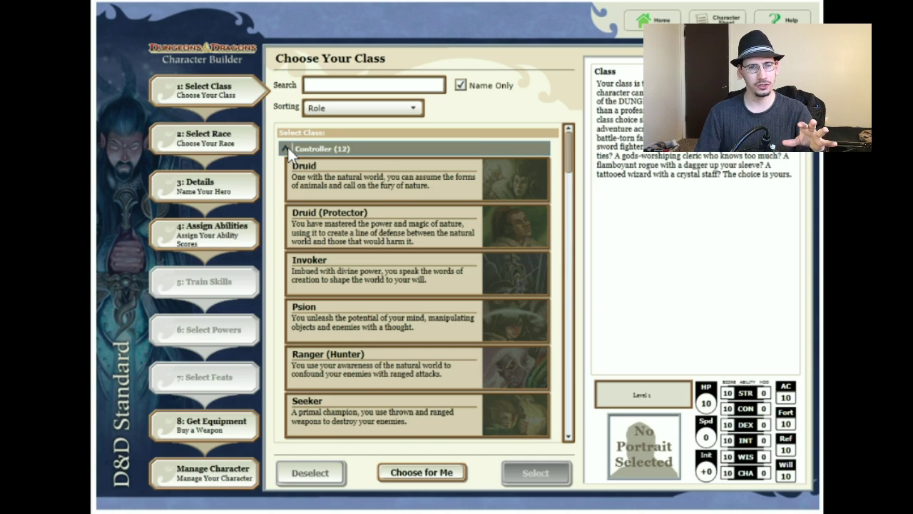
Collapse the Controller, Defender, Hybrid and Leader groups in the class list
click(287, 147)
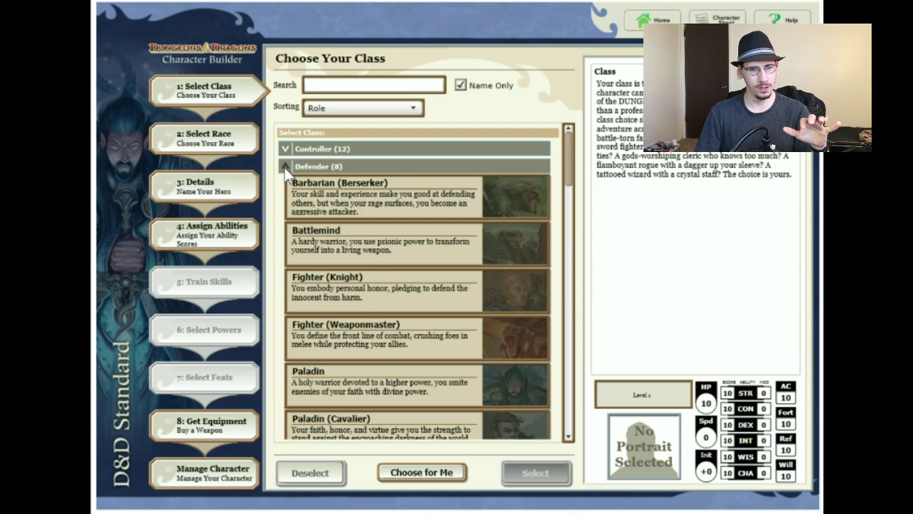
click(285, 166)
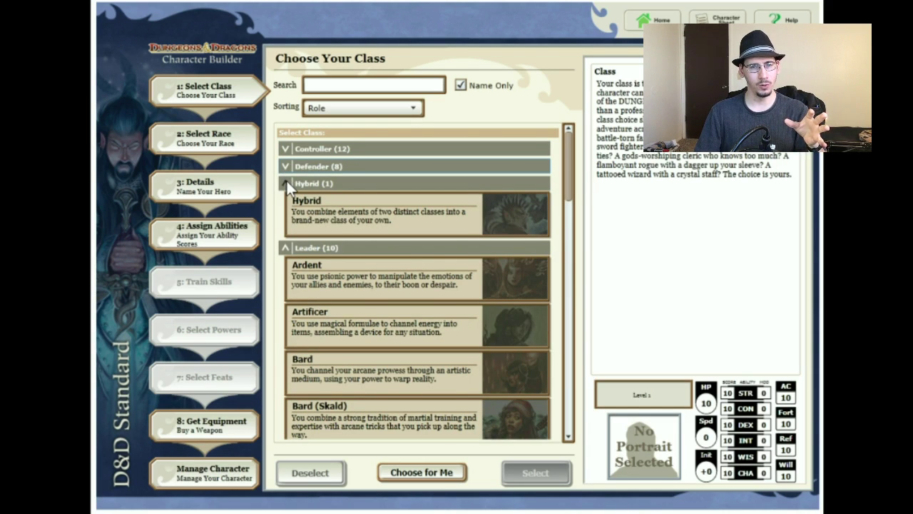
click(286, 180)
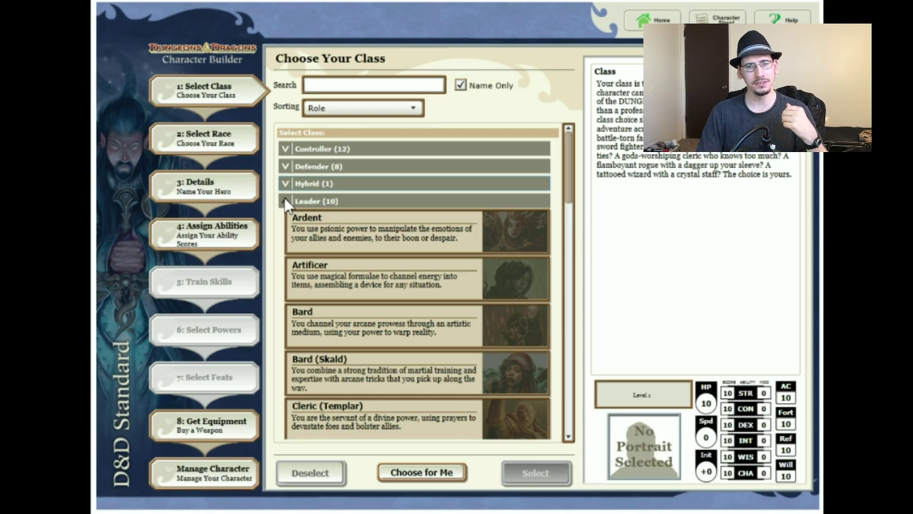
click(286, 203)
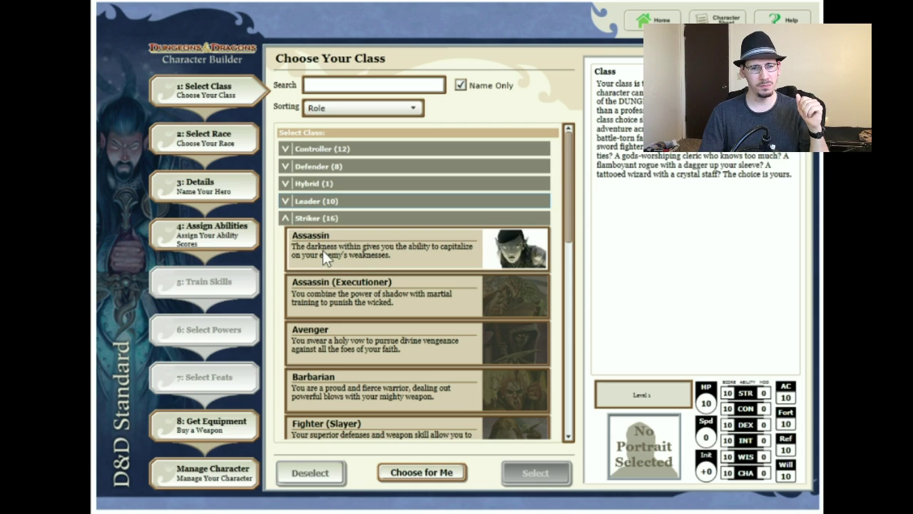
Look through the Striker classes from Assassin to Warlock (Hexblade)
scroll(322, 250, down, 1)
scroll(323, 249, down, 8)
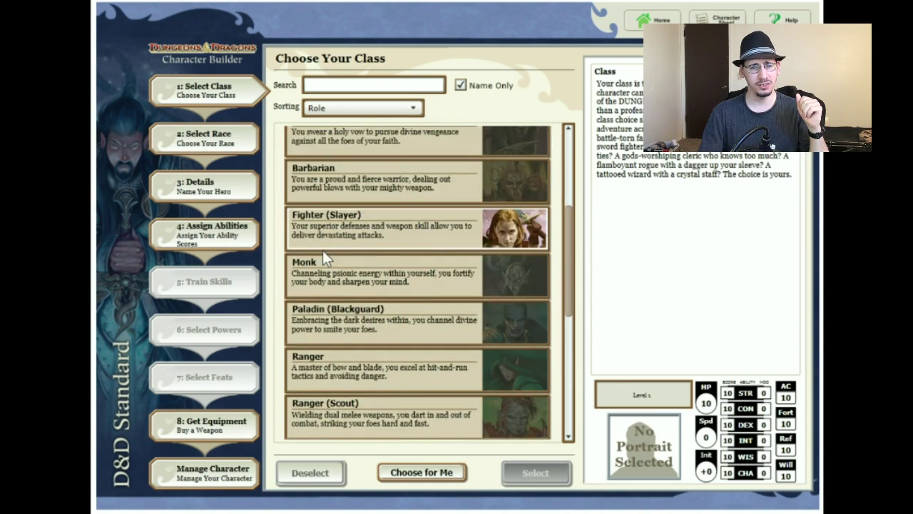
scroll(322, 250, down, 7)
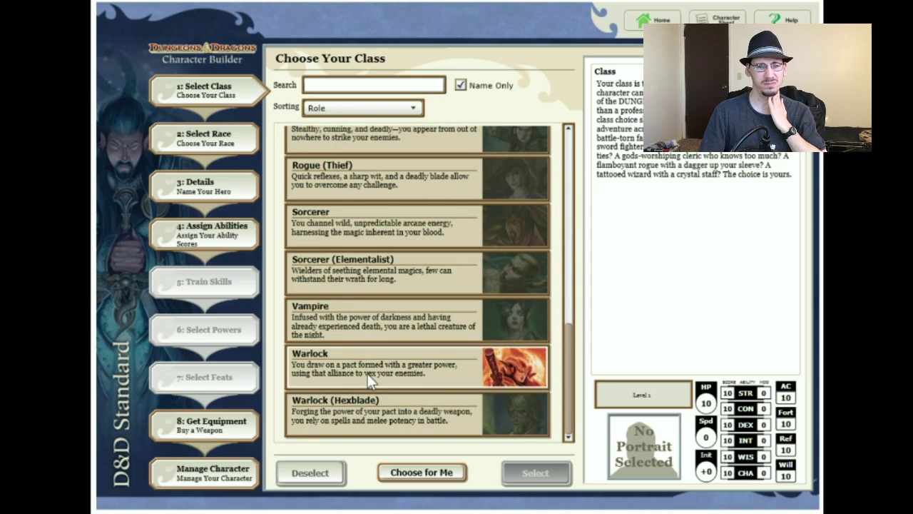
scroll(367, 374, up, 6)
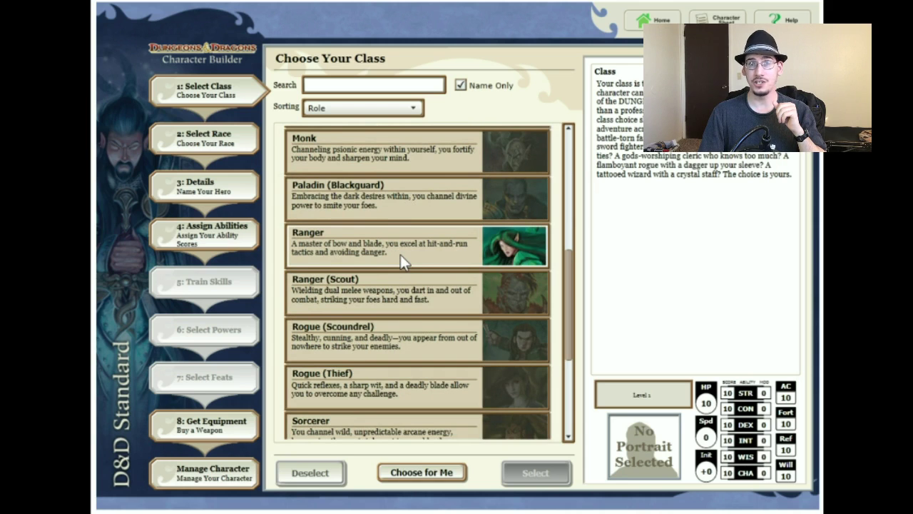
scroll(401, 259, up, 10)
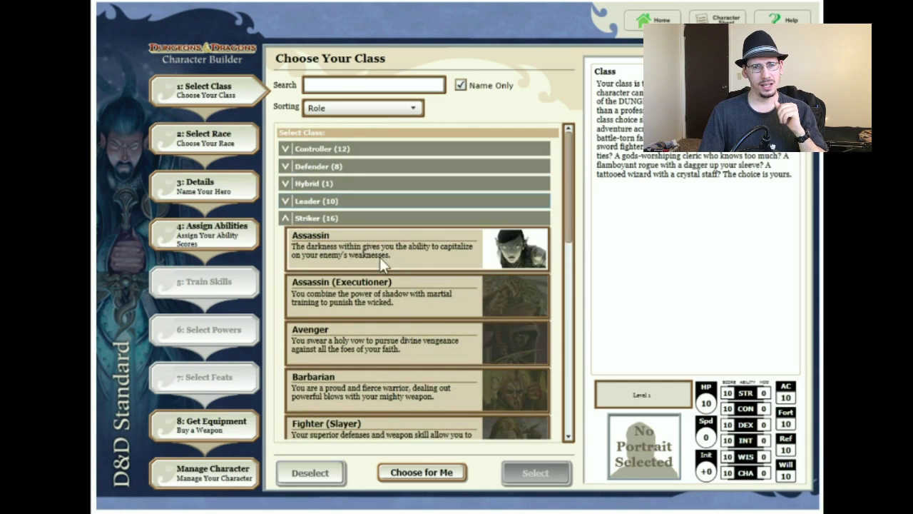
Expand the Leader, Defender and Controller class groups again, keeping the Striker group open
click(285, 217)
click(285, 218)
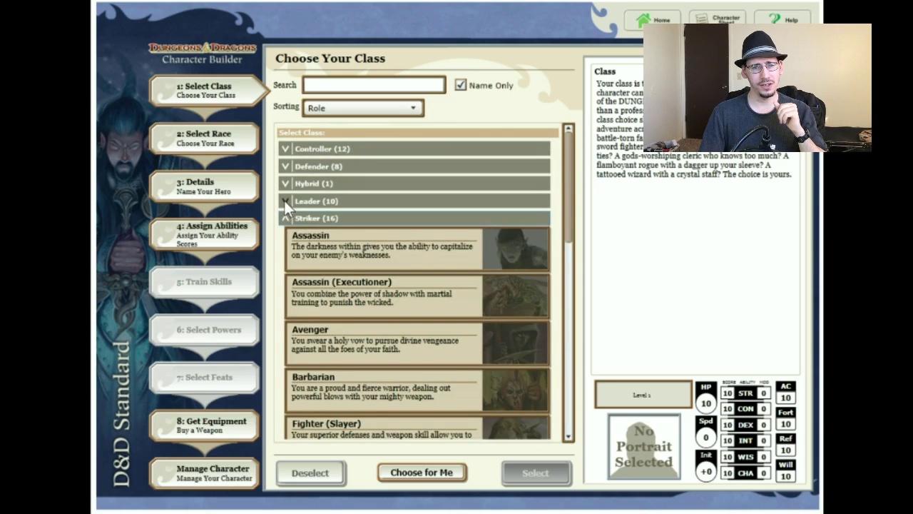
click(284, 200)
click(283, 164)
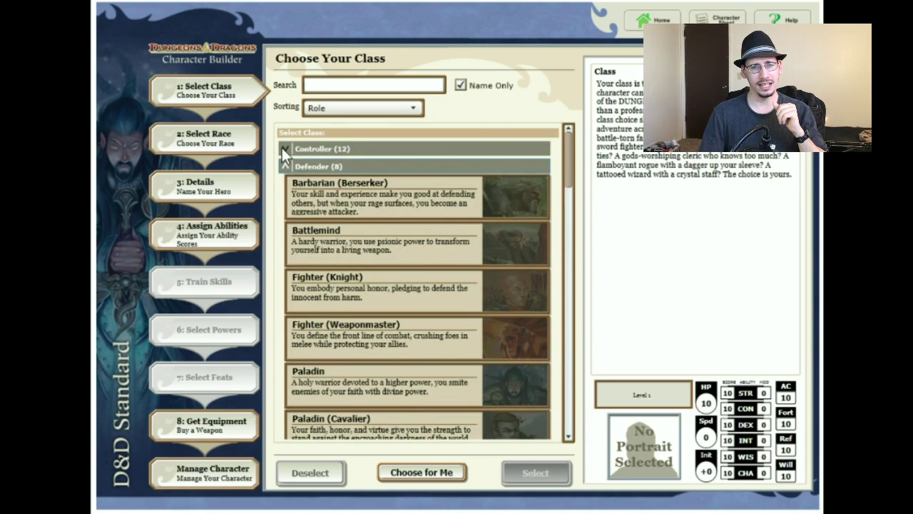
click(283, 149)
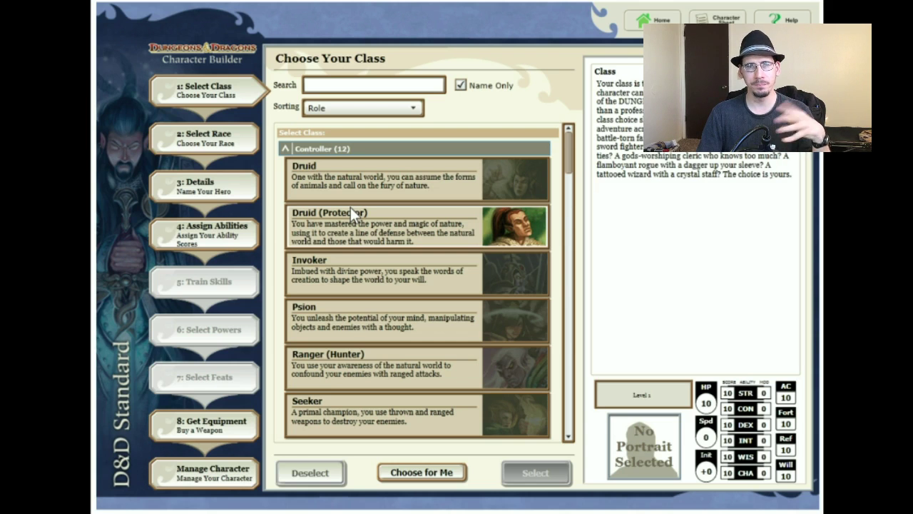
Browse the full class list across the Controller, Defender, Leader and Striker roles
scroll(350, 211, down, 1)
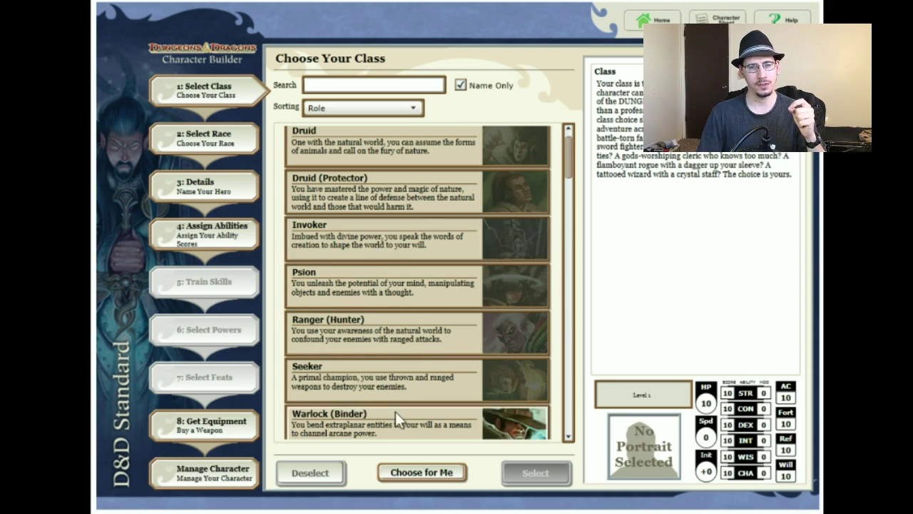
scroll(395, 411, down, 8)
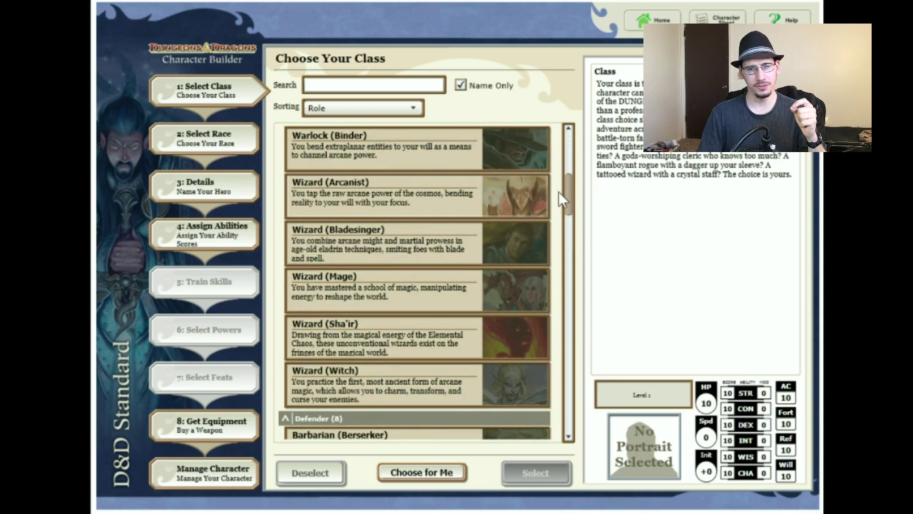
click(564, 424)
drag(569, 241, 565, 371)
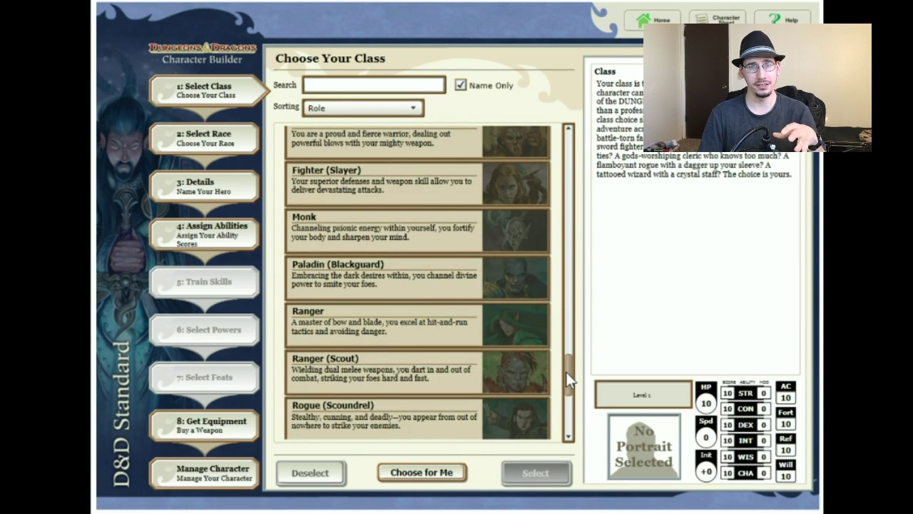
drag(566, 372, 571, 299)
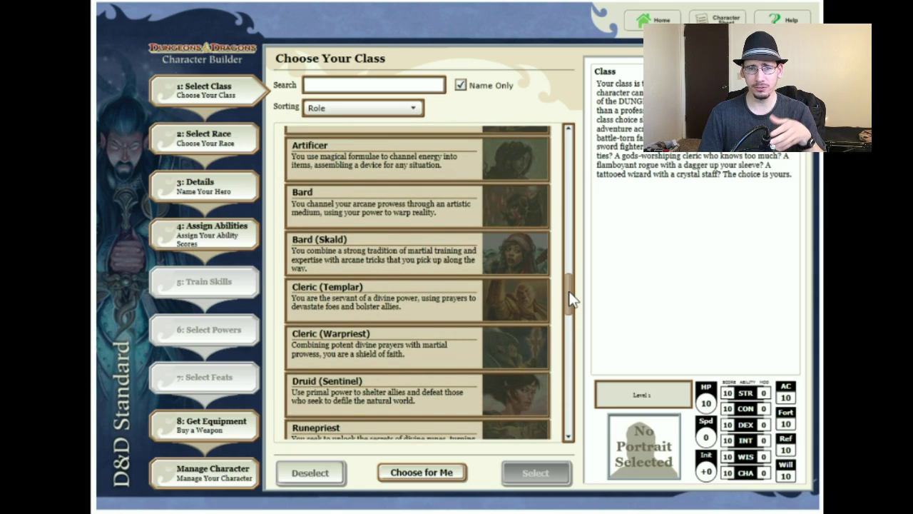
scroll(571, 296, up, 3)
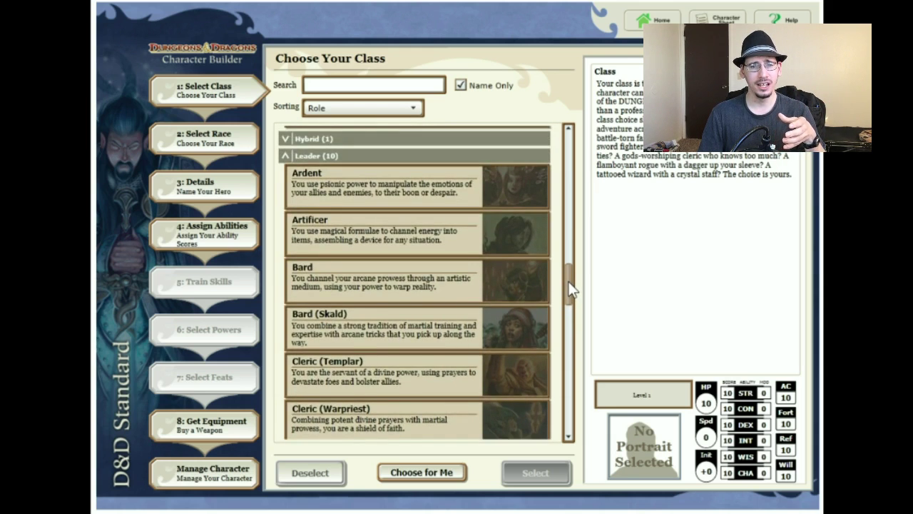
drag(571, 280, 577, 246)
scroll(576, 246, up, 1)
scroll(576, 246, up, 5)
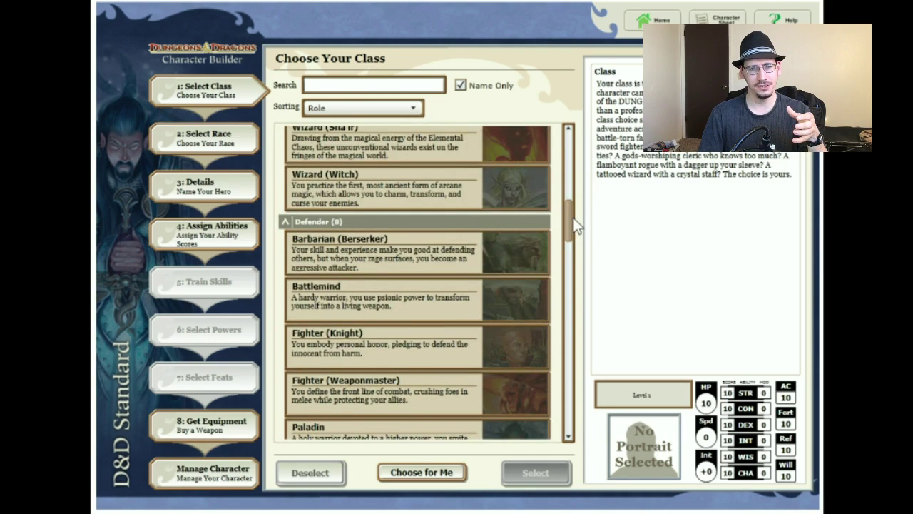
scroll(575, 235, down, 2)
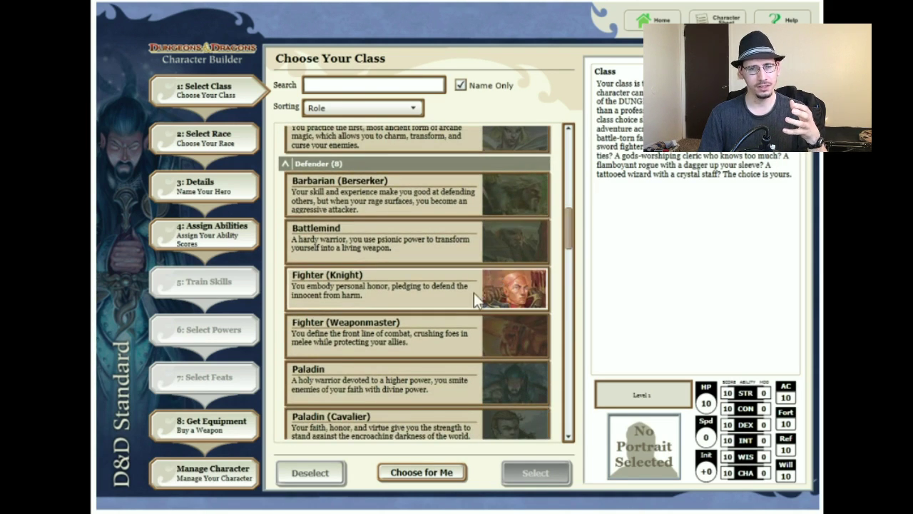
scroll(443, 308, up, 8)
scroll(443, 308, up, 11)
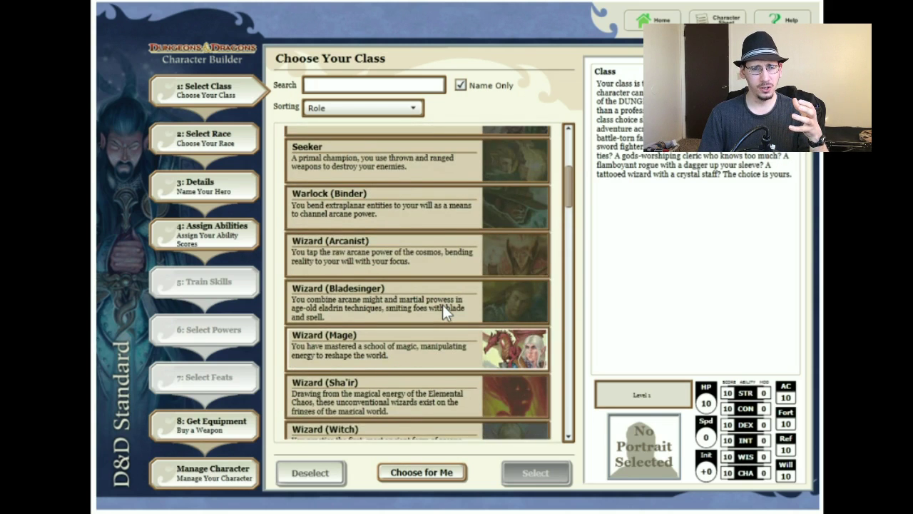
Examine the Controller classes from Druid down to the Wizard variants
scroll(442, 312, down, 1)
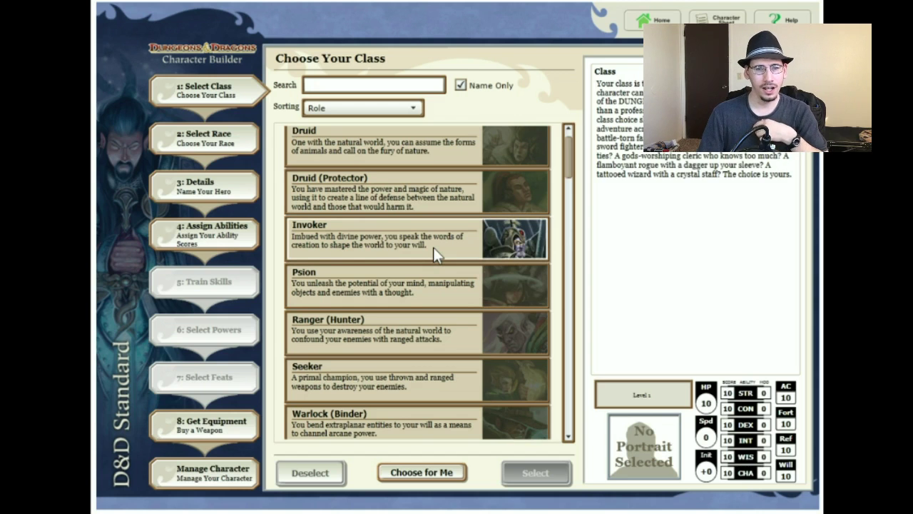
scroll(433, 246, down, 3)
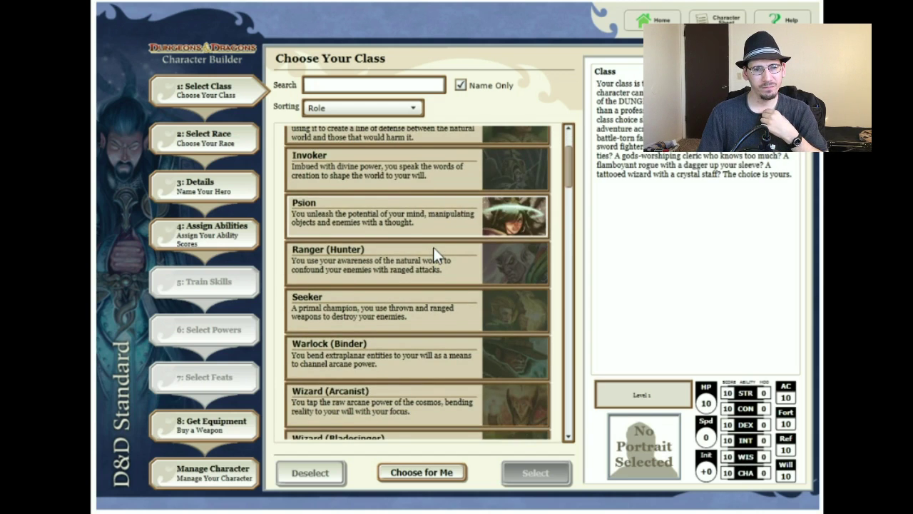
scroll(432, 248, down, 1)
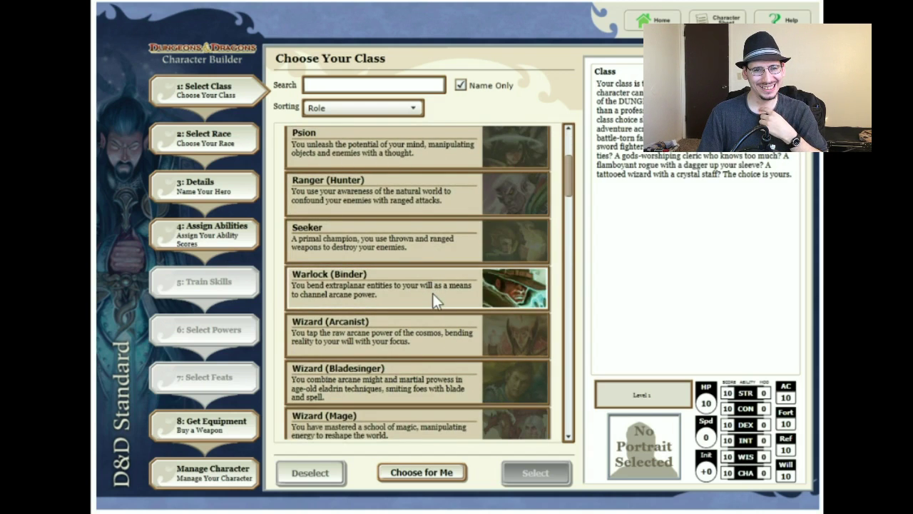
scroll(433, 293, down, 2)
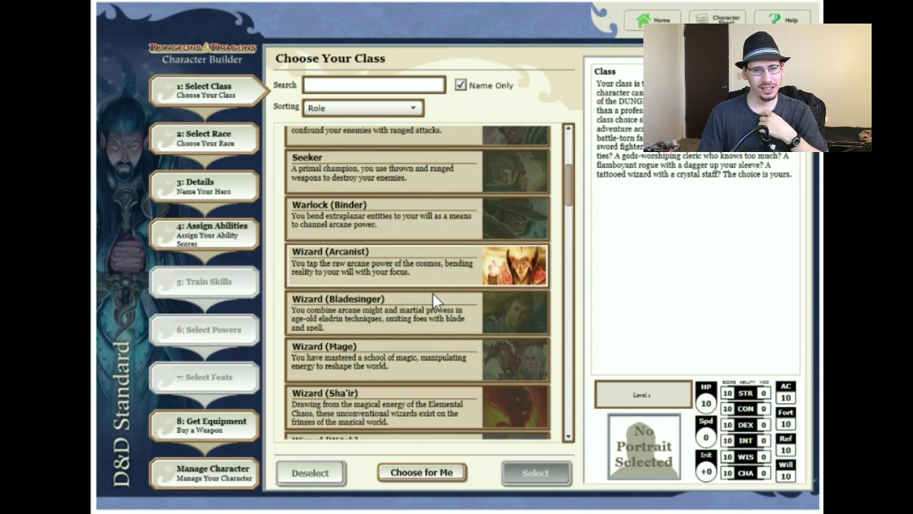
scroll(433, 294, down, 1)
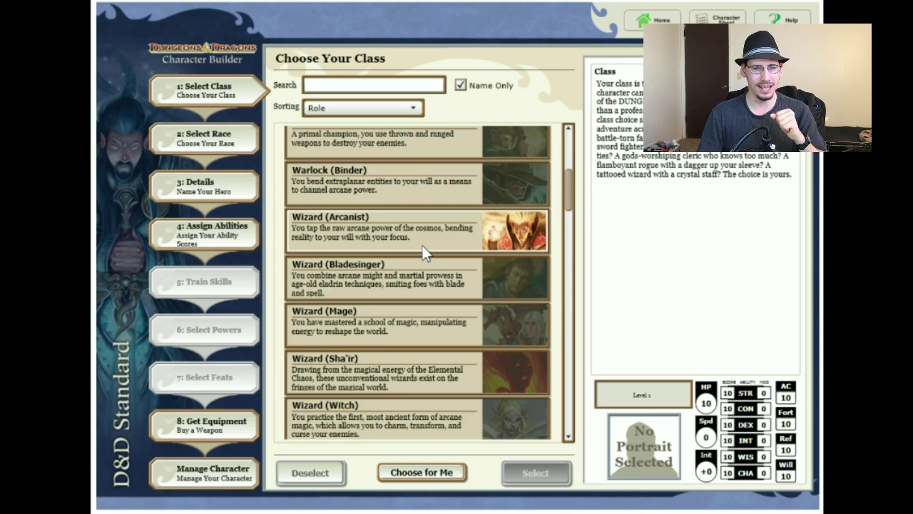
Review the Controller classes again, from the Wizard variants back up to Druid
scroll(422, 246, down, 2)
scroll(422, 246, up, 1)
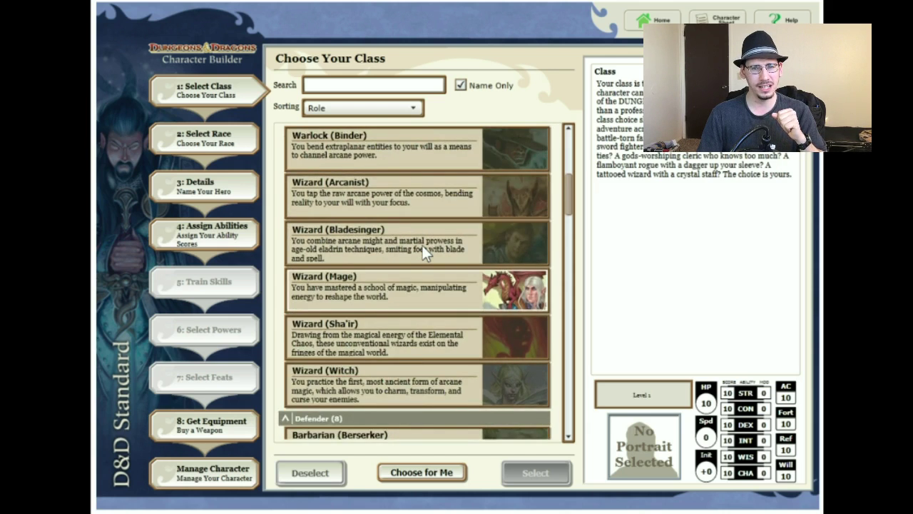
scroll(422, 254, up, 2)
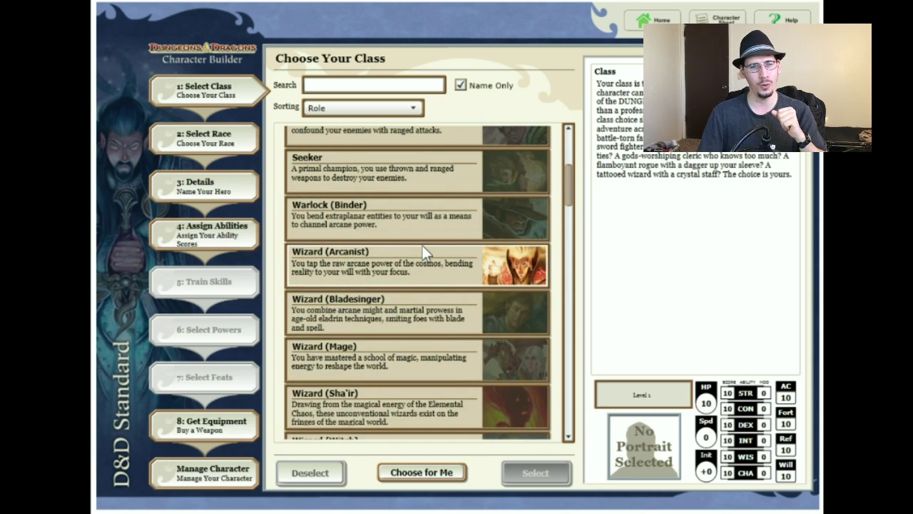
scroll(423, 251, up, 2)
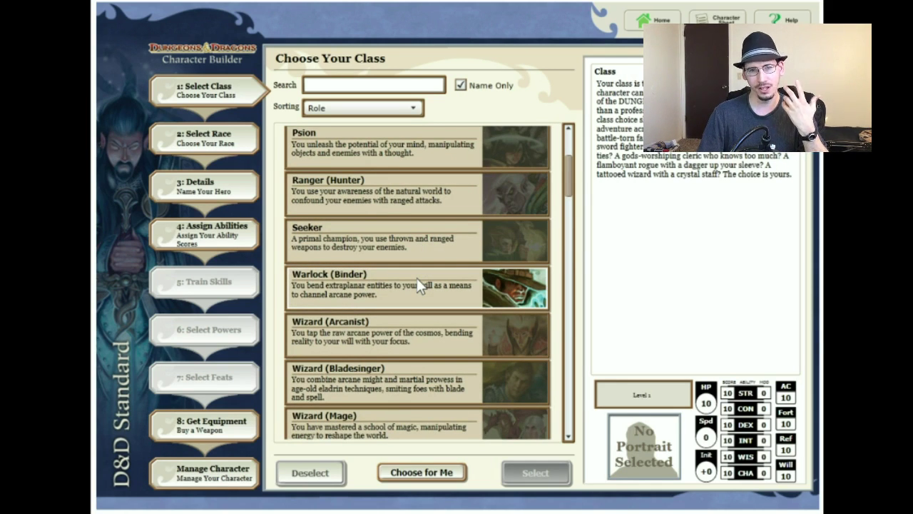
scroll(418, 280, up, 3)
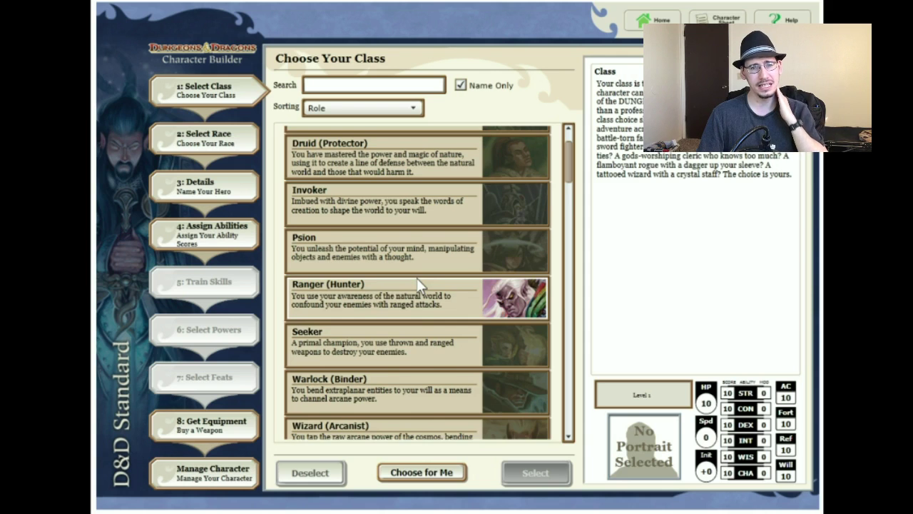
scroll(418, 281, up, 2)
scroll(418, 282, down, 1)
scroll(420, 285, down, 2)
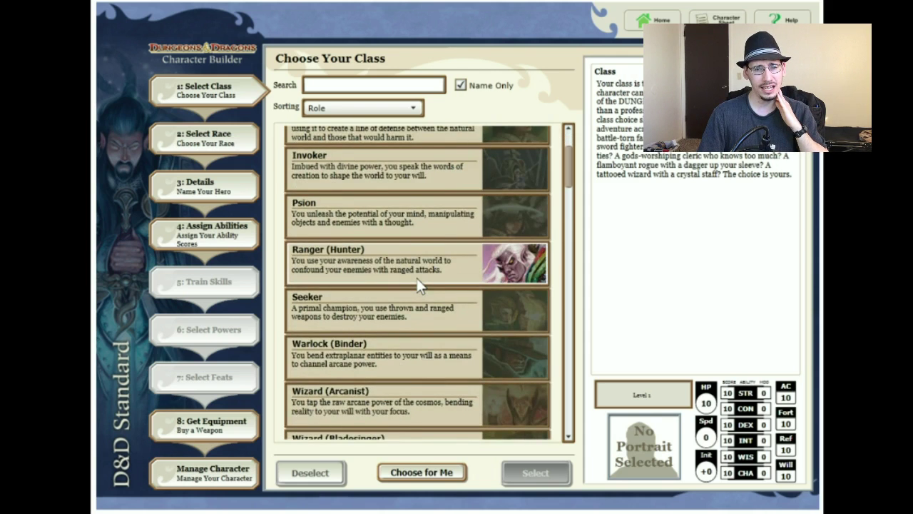
scroll(418, 282, up, 3)
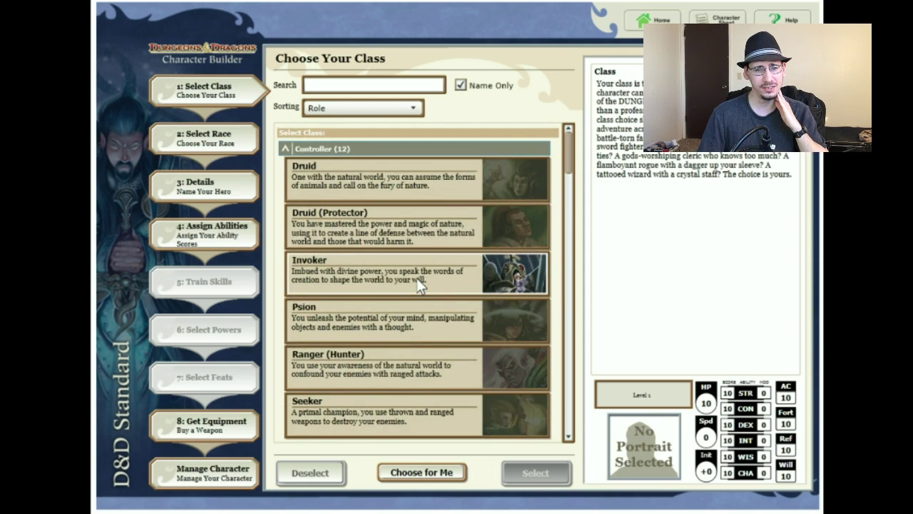
Choose Psion from the Controller classes as the character's class
scroll(417, 281, down, 1)
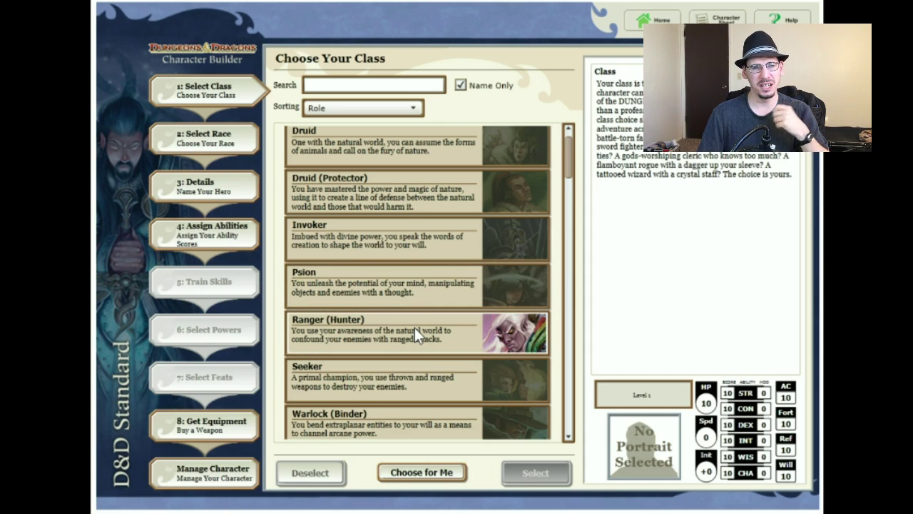
scroll(415, 327, down, 1)
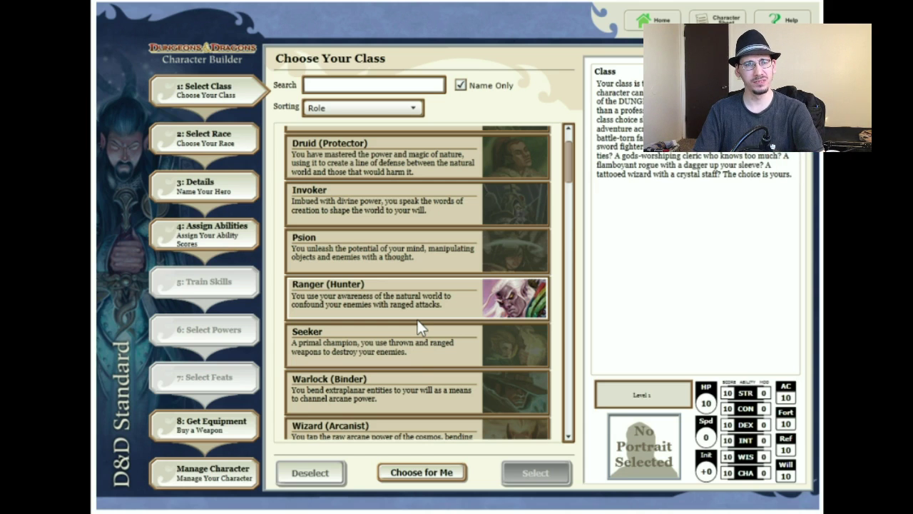
scroll(418, 322, down, 3)
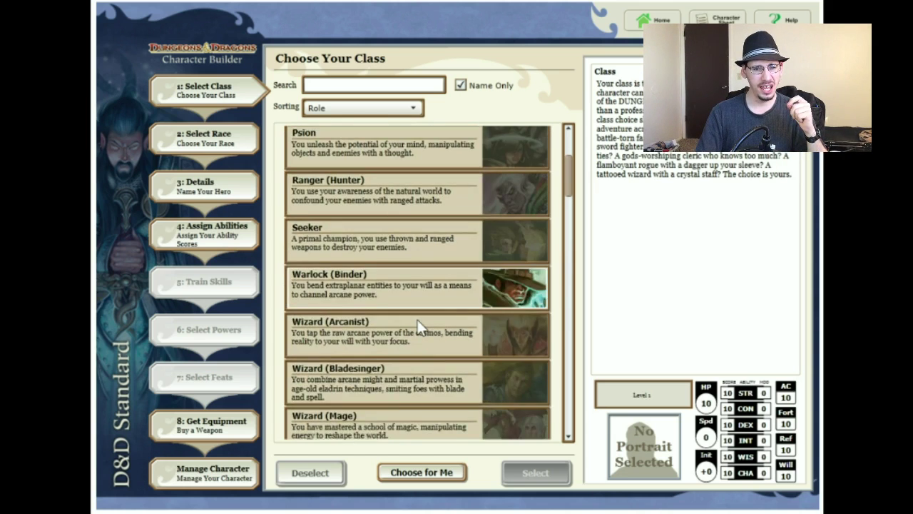
scroll(417, 320, down, 5)
scroll(417, 319, up, 1)
scroll(419, 324, up, 5)
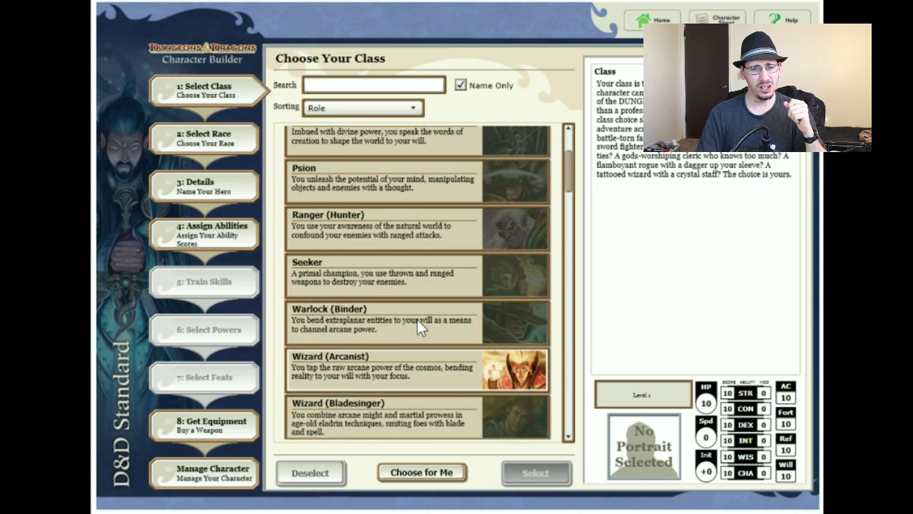
scroll(414, 279, up, 1)
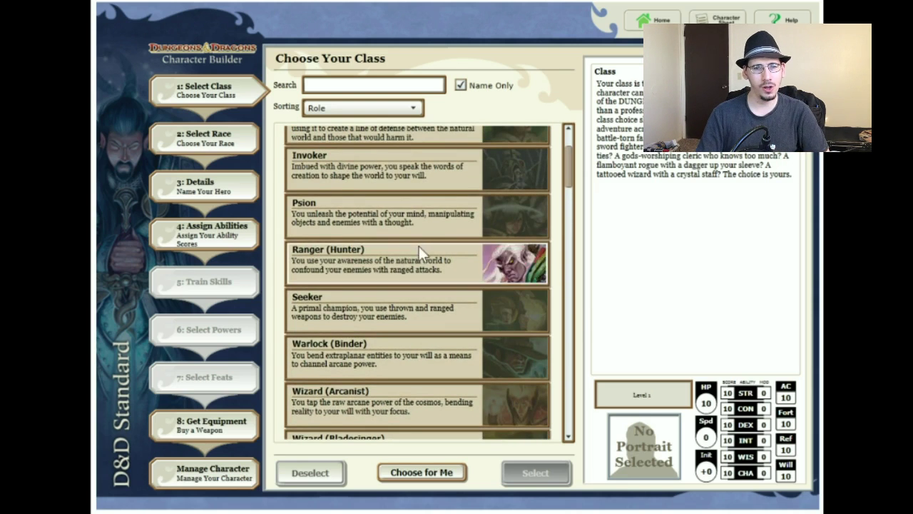
click(418, 222)
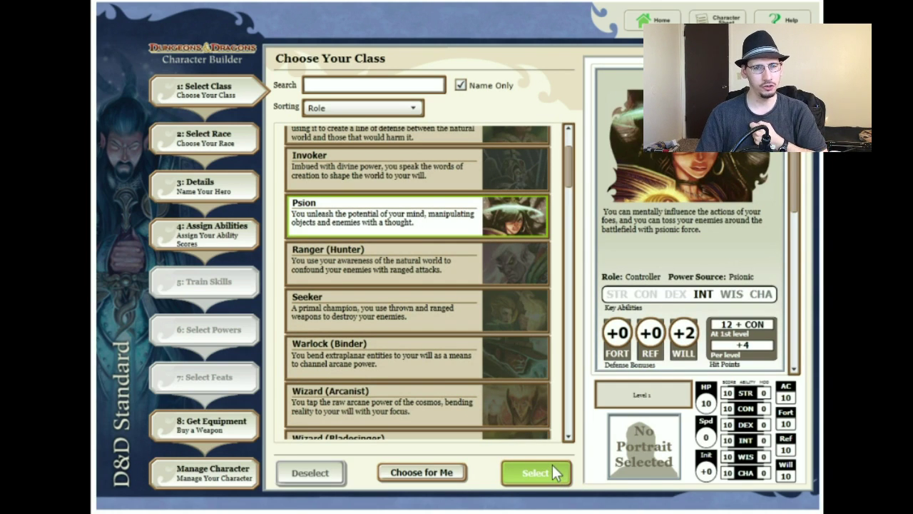
click(552, 464)
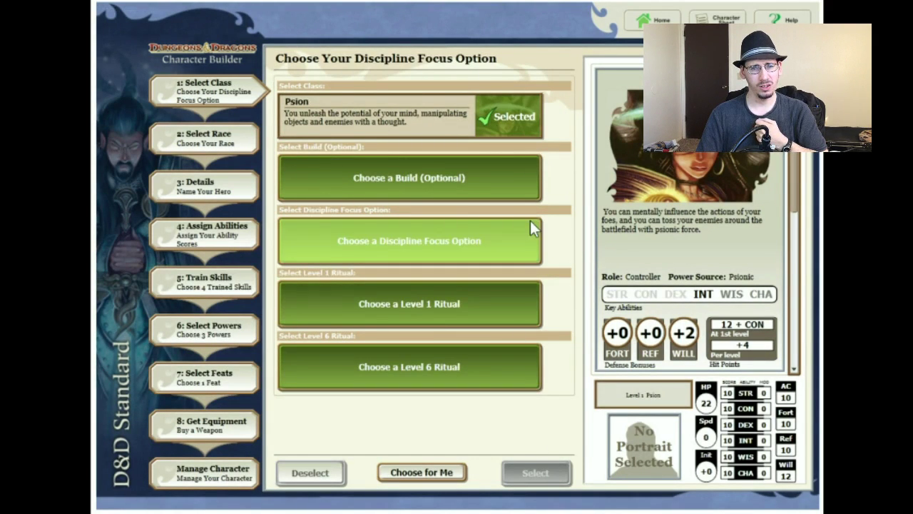
Compare the Shaper, Telekinetic and Telepathic Psion builds and choose Telekinetic Psion as the optional build
click(495, 186)
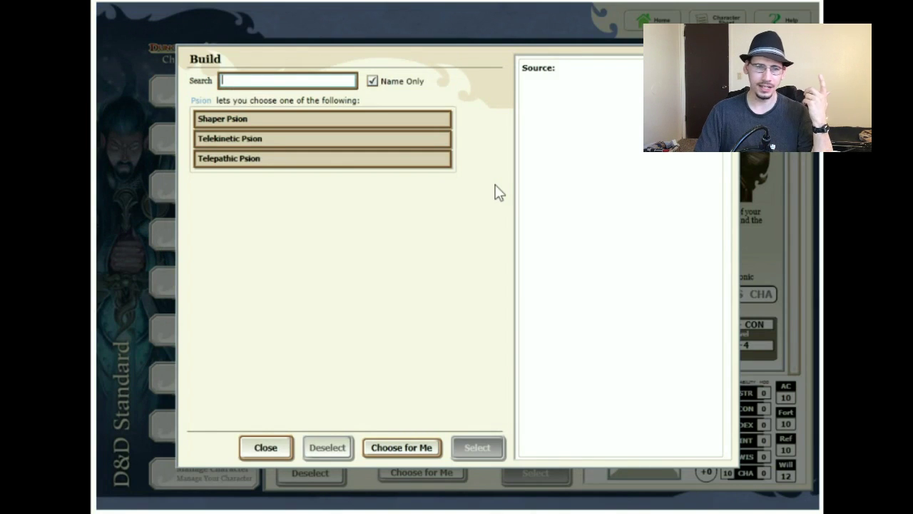
click(341, 141)
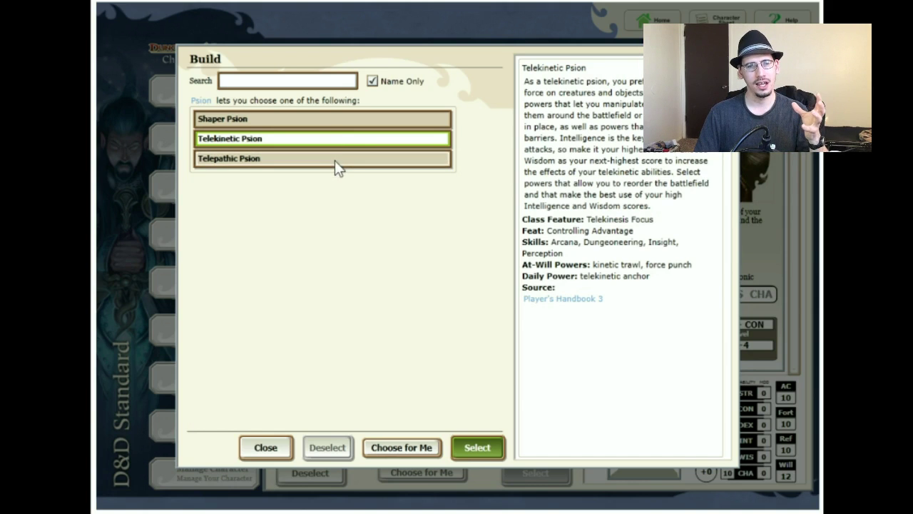
click(339, 120)
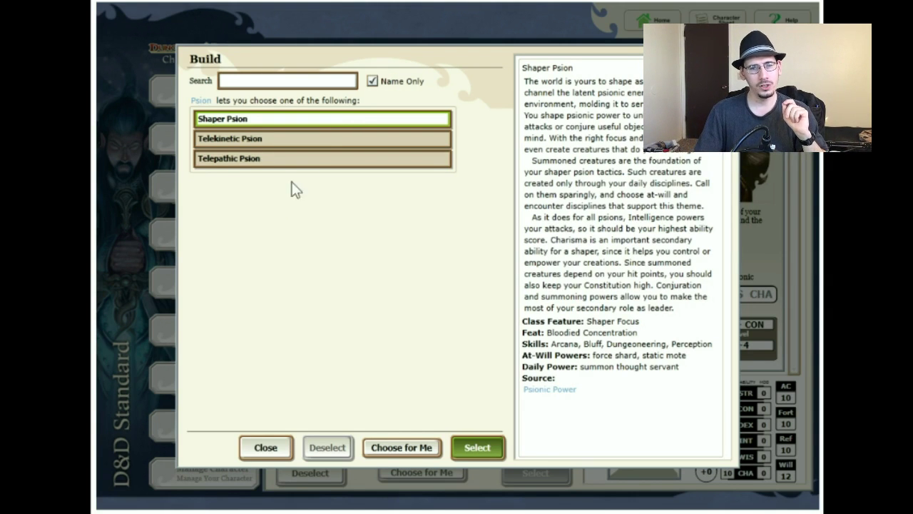
click(312, 165)
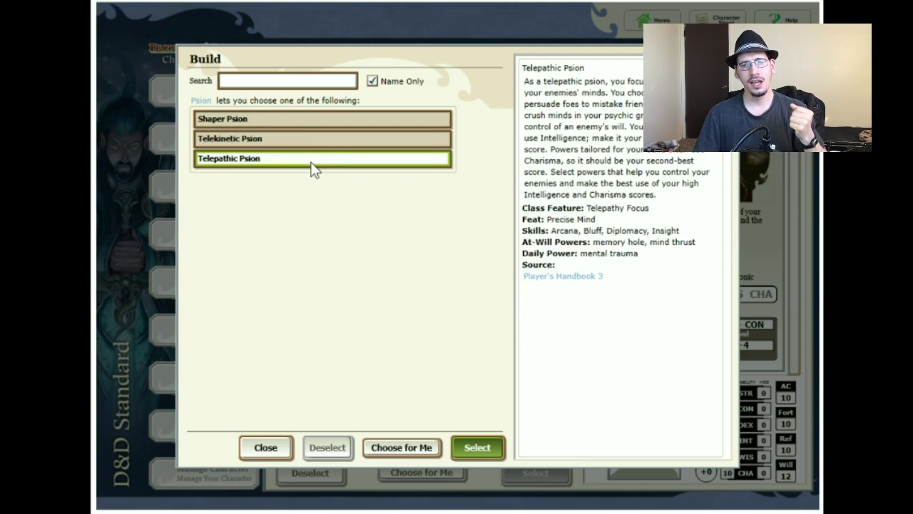
click(301, 141)
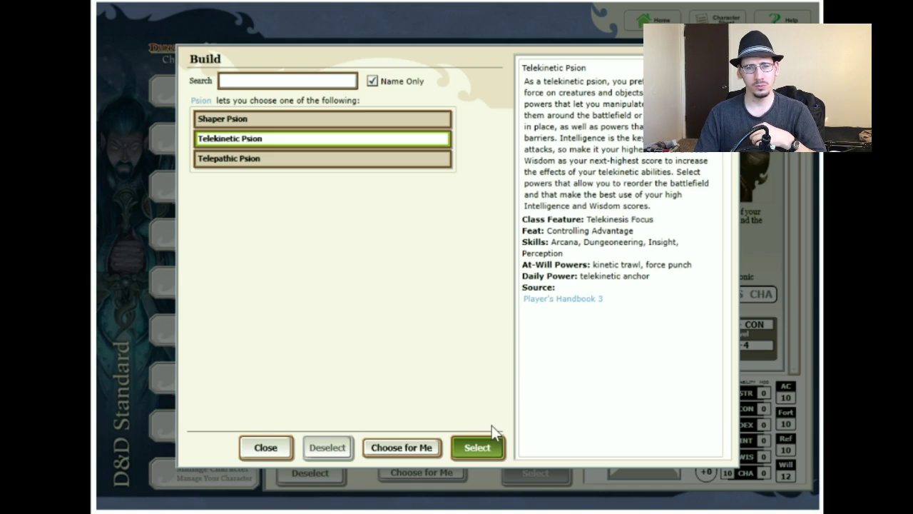
click(471, 446)
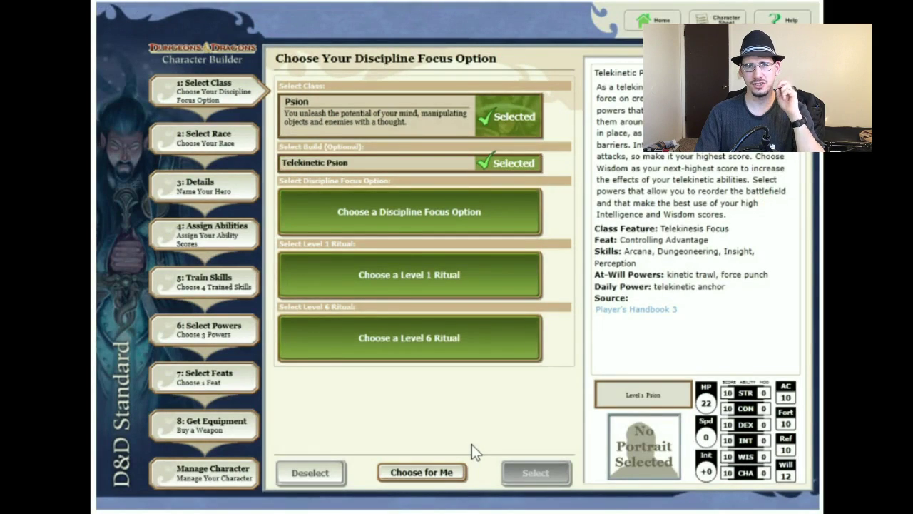
Choose Telekinesis Focus as the discipline focus option after reading its Far Hand and Forceful Push powers
click(475, 222)
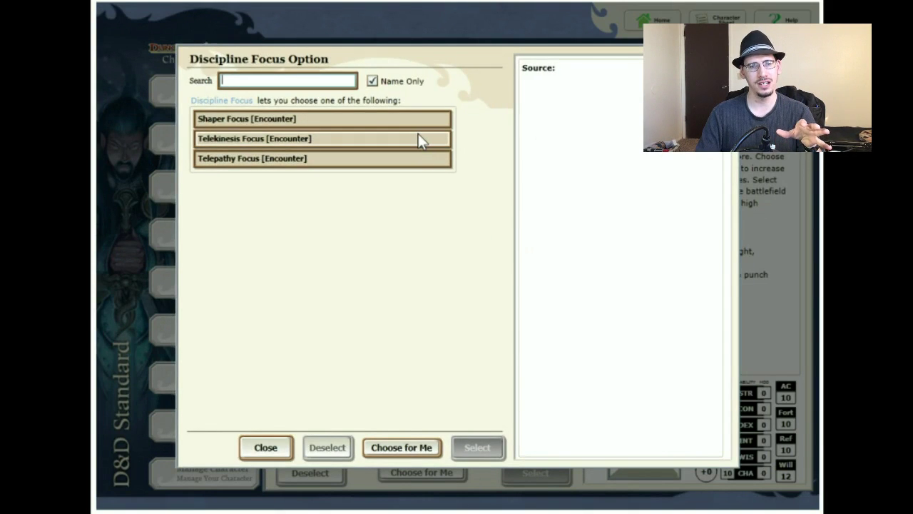
click(419, 140)
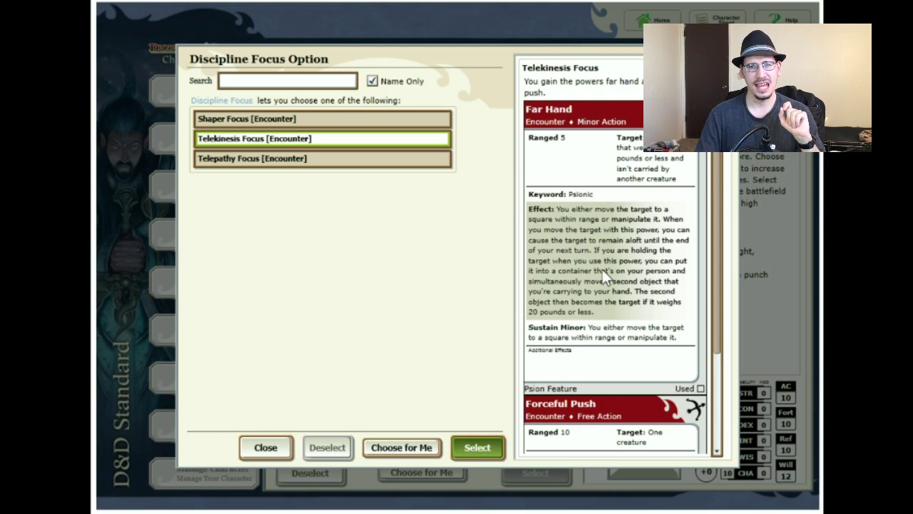
scroll(602, 269, down, 1)
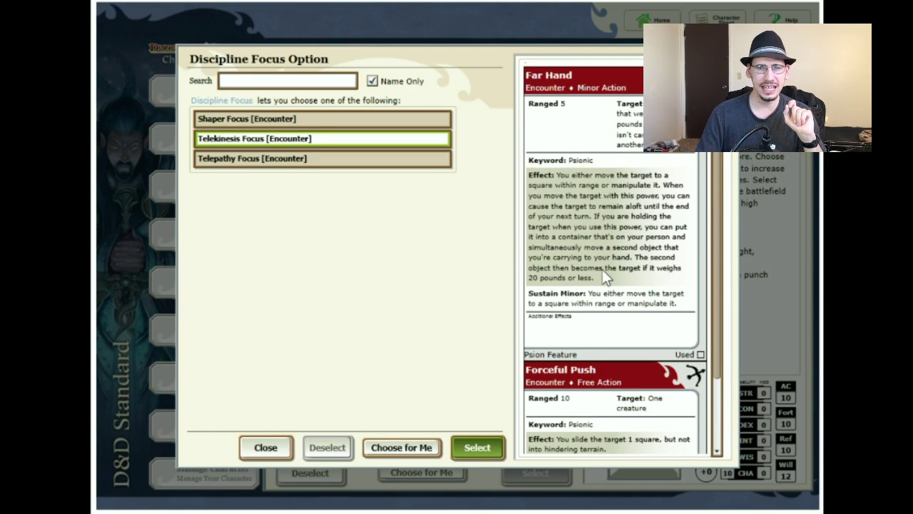
scroll(602, 269, up, 1)
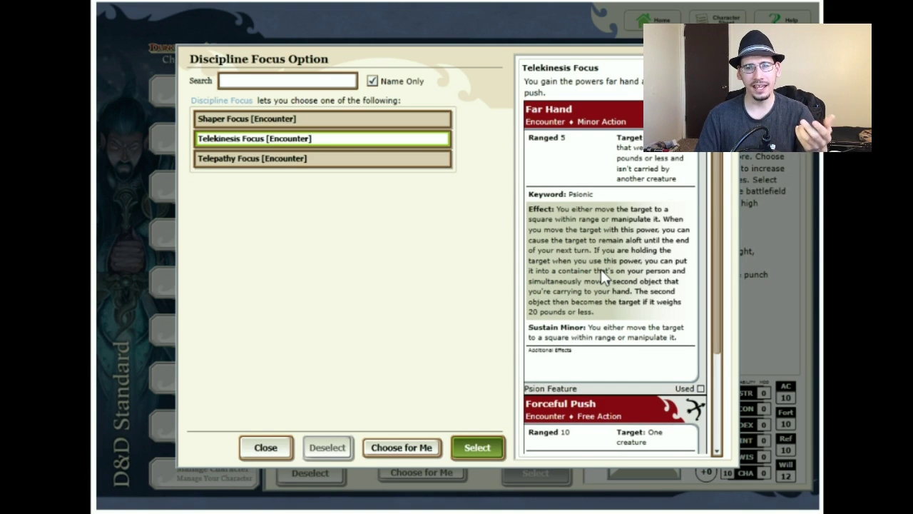
scroll(601, 268, down, 4)
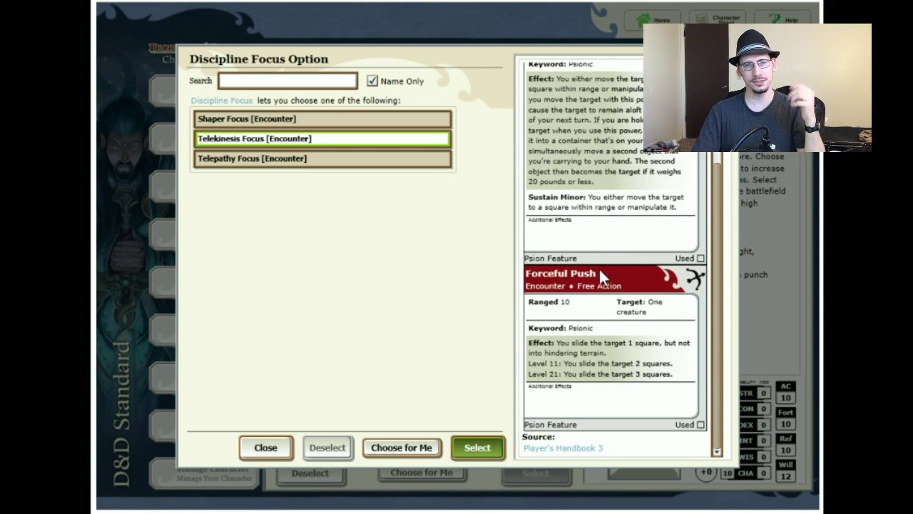
click(474, 446)
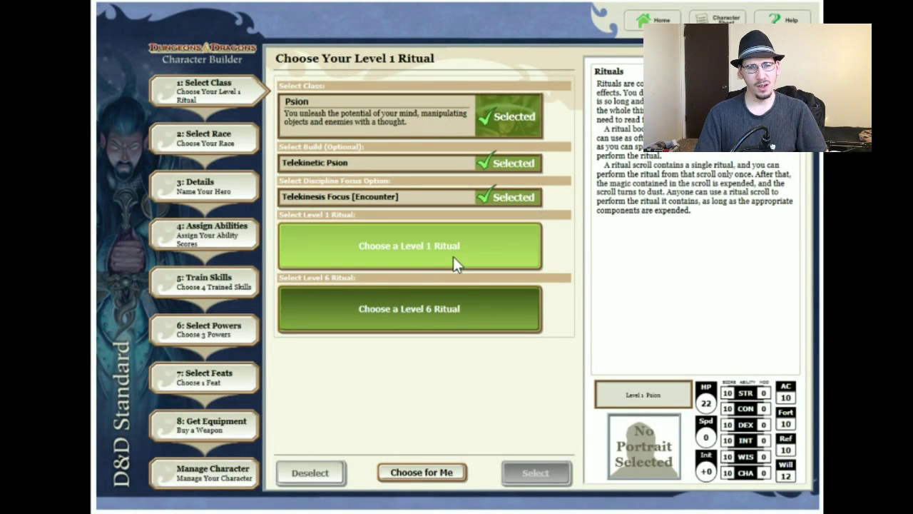
Browse the level 1 rituals, reading the descriptions of Traveler's Camouflage, Portend Weather, Banish Vermin and Comprehend Language
click(454, 261)
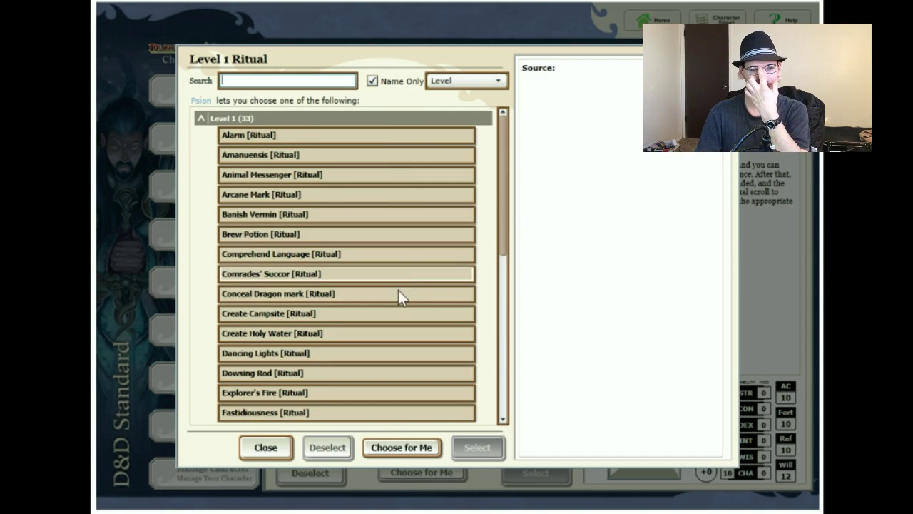
scroll(395, 295, down, 3)
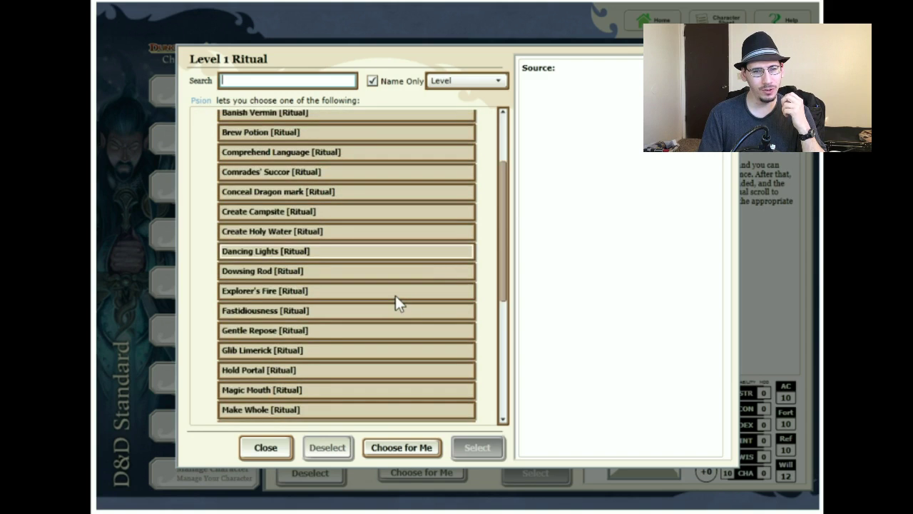
scroll(396, 295, down, 2)
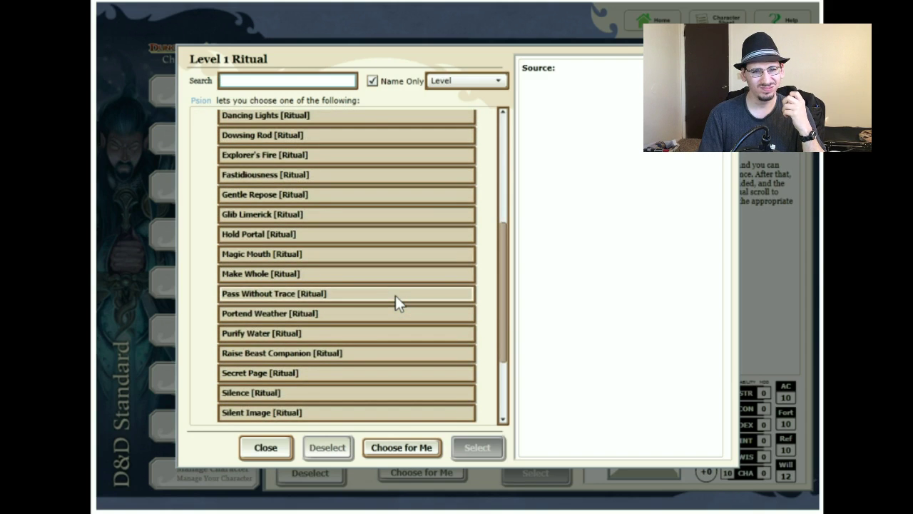
scroll(395, 295, down, 3)
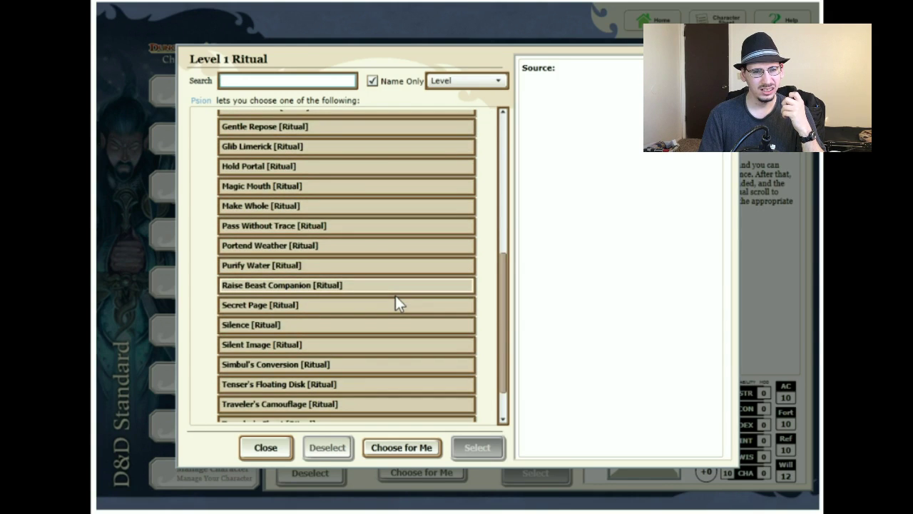
scroll(395, 295, down, 1)
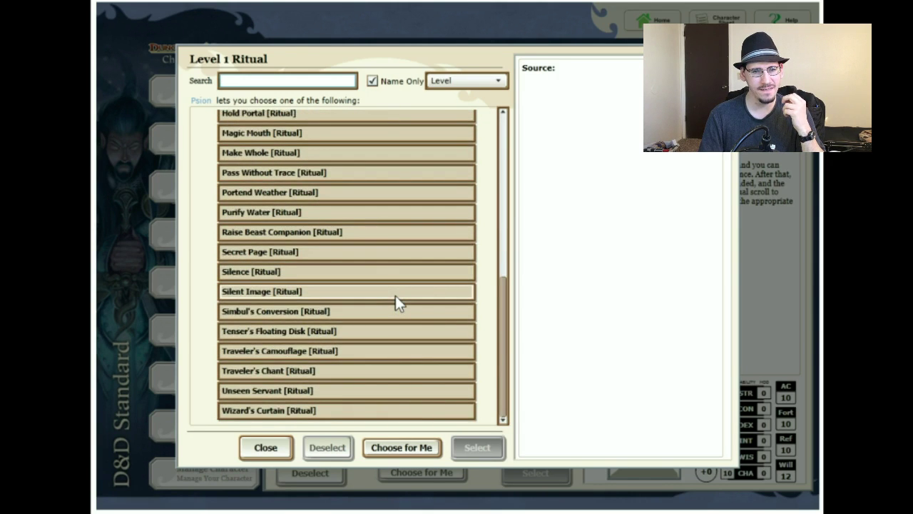
click(373, 353)
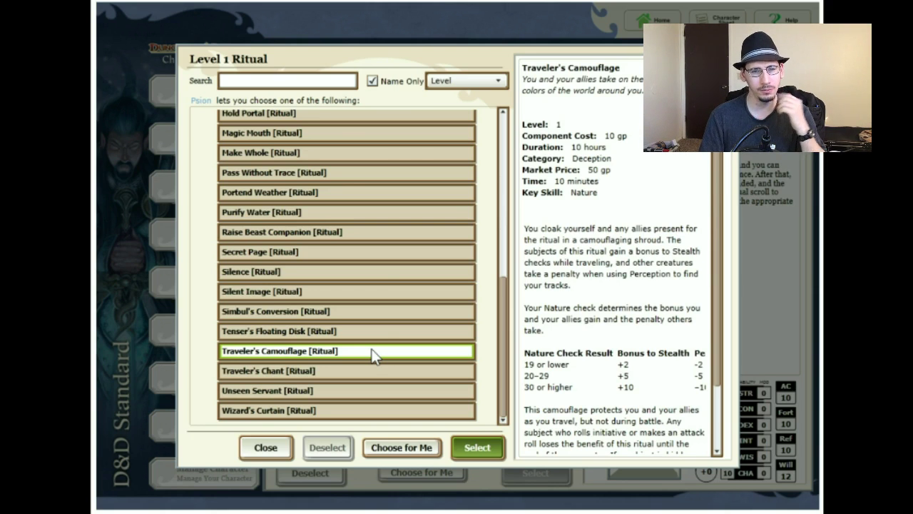
click(320, 192)
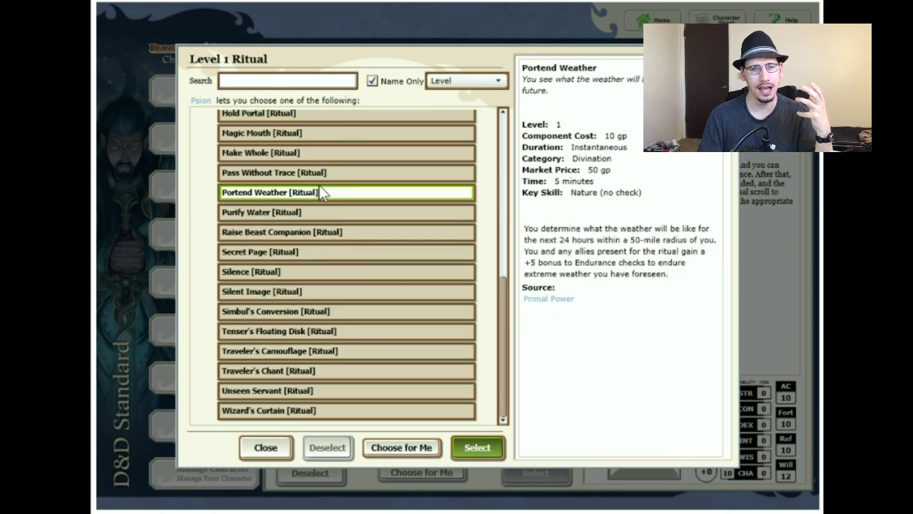
scroll(303, 278, up, 3)
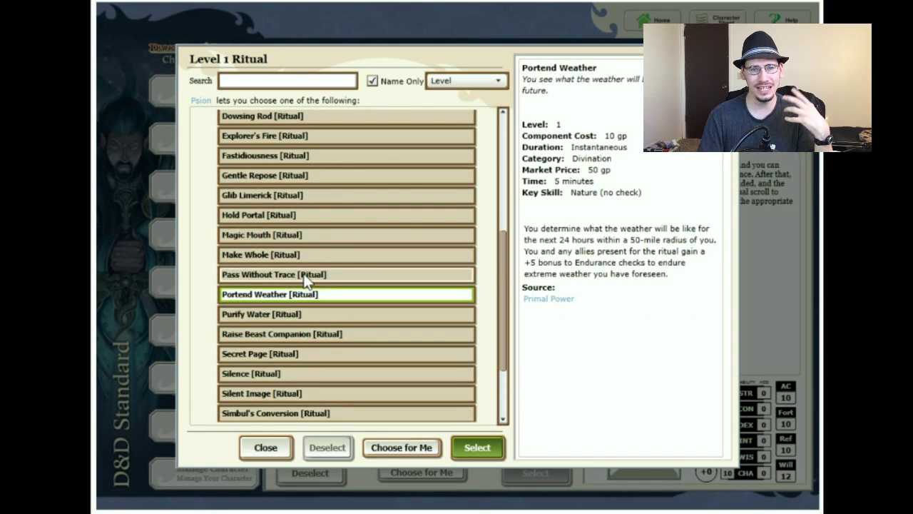
scroll(303, 278, up, 3)
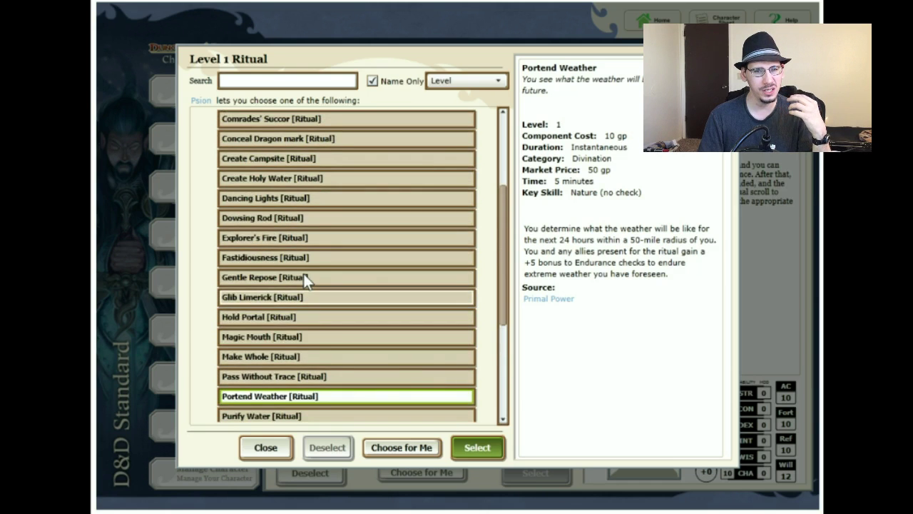
scroll(305, 278, up, 1)
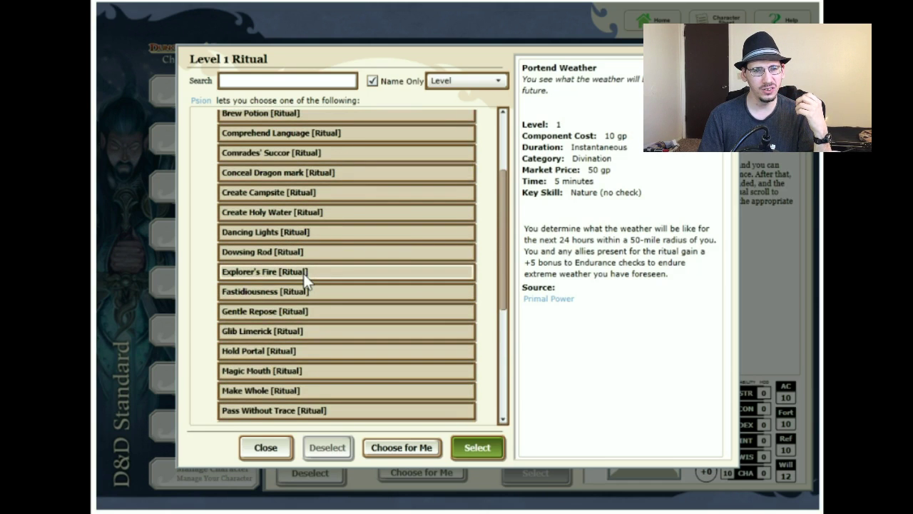
scroll(303, 274, up, 2)
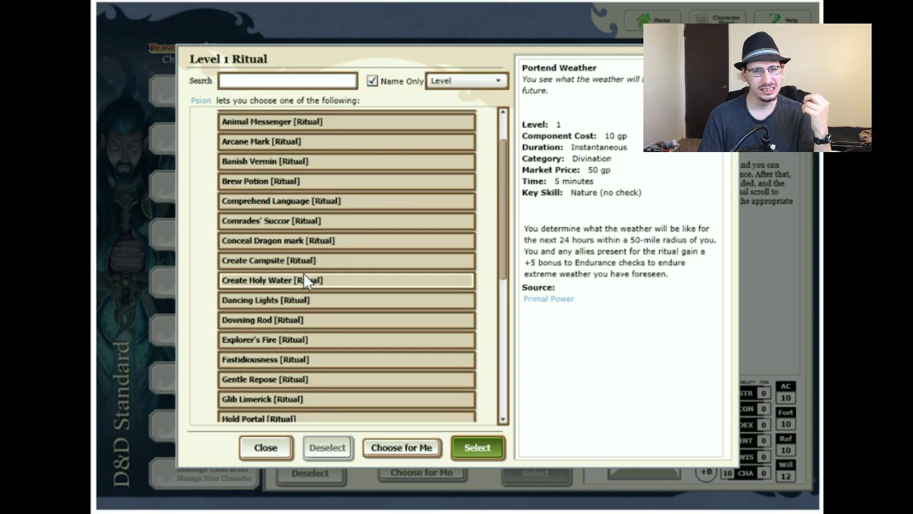
click(283, 163)
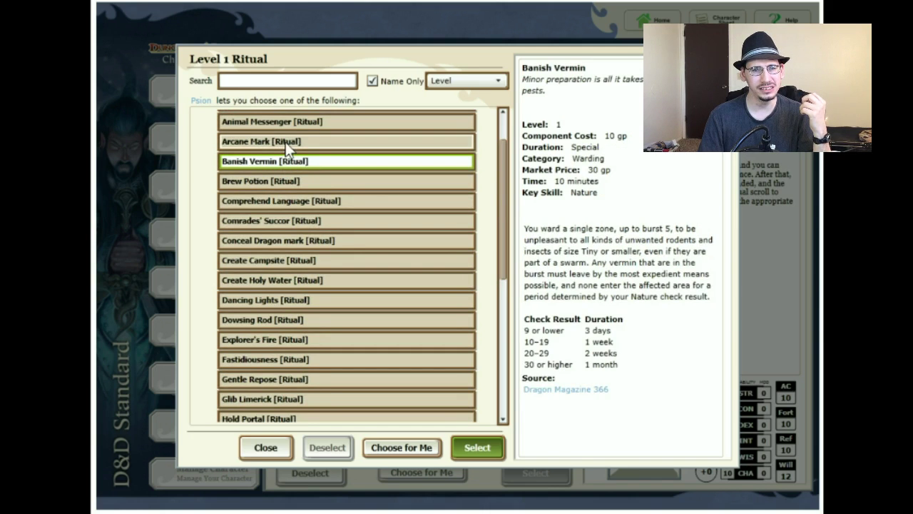
click(299, 206)
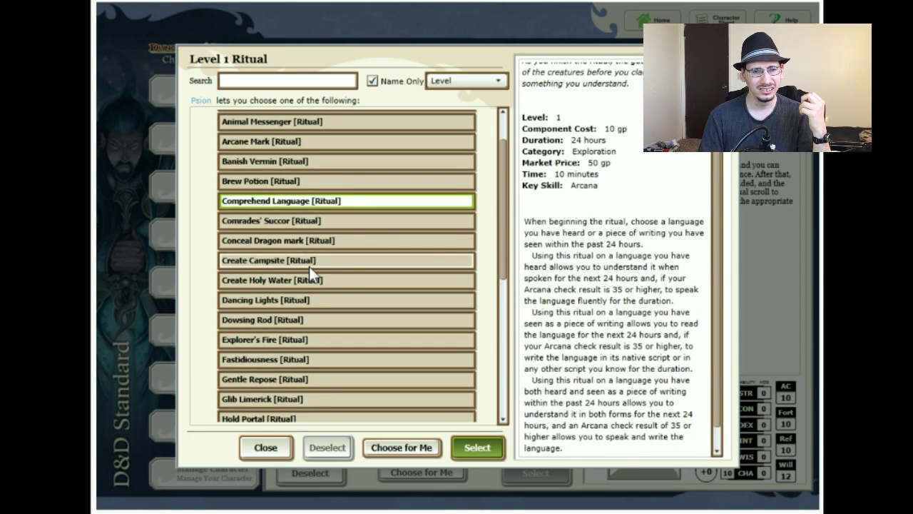
Compare the Traveler's Chant and Wizard's Curtain rituals, and choose Traveler's Camouflage as the level 1 ritual
scroll(309, 268, down, 5)
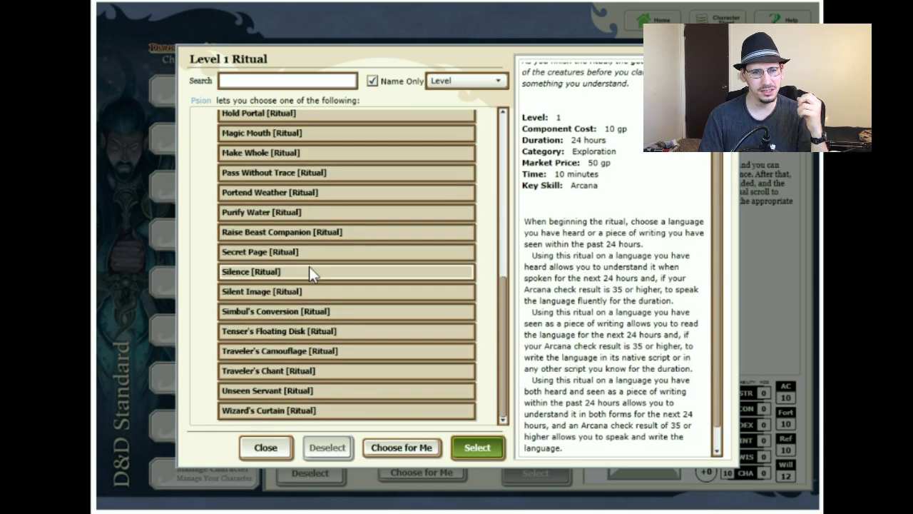
click(318, 373)
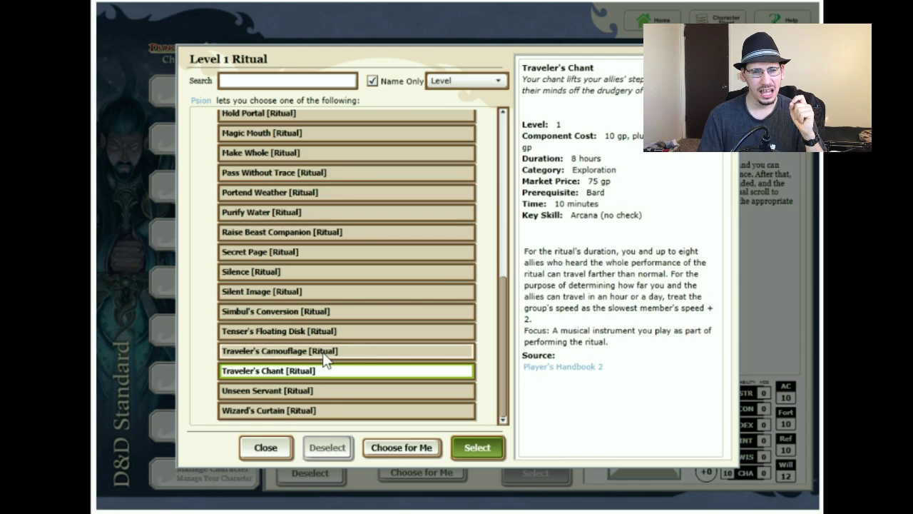
click(321, 412)
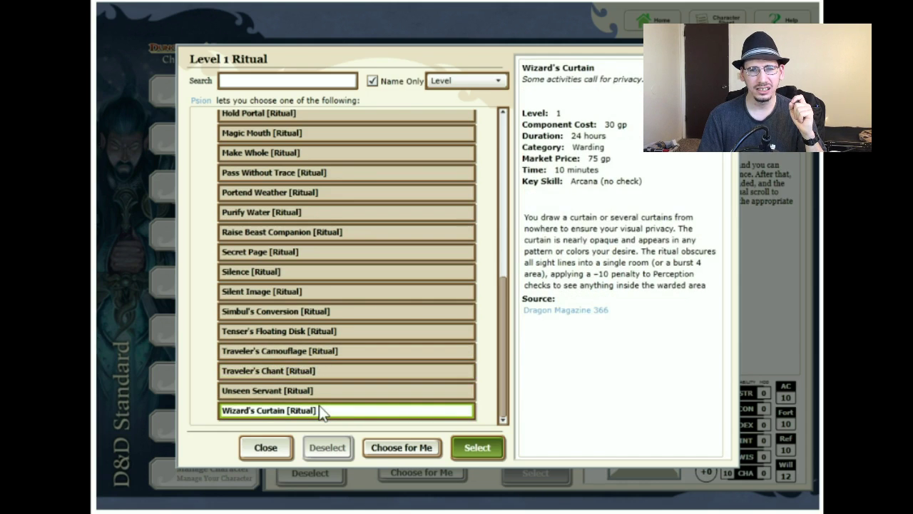
click(319, 352)
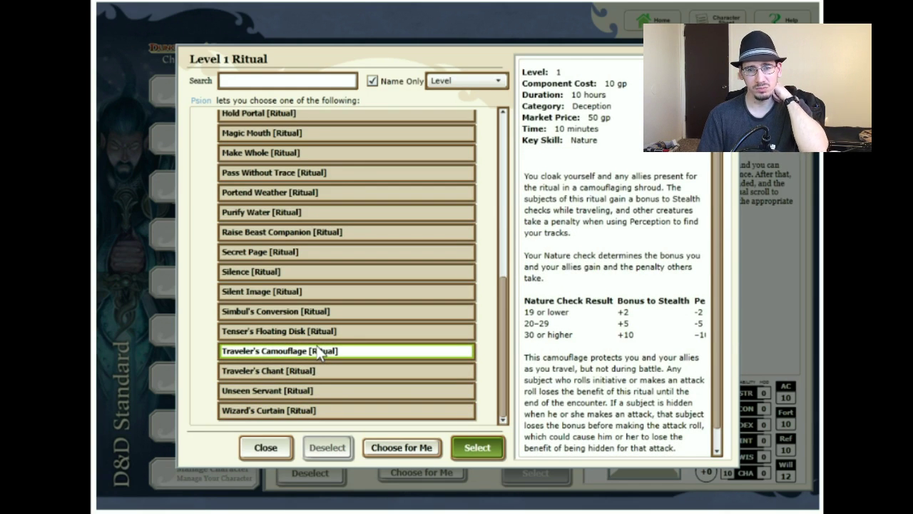
click(478, 448)
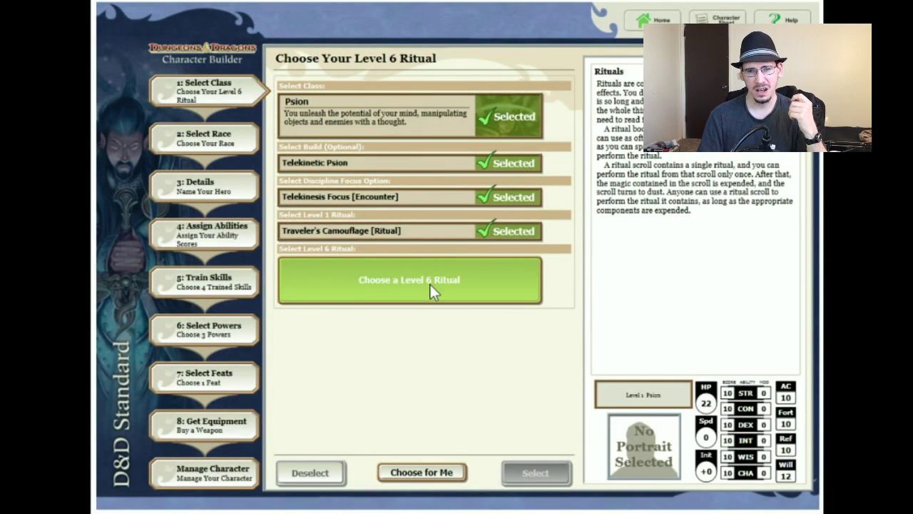
Compare Sending with Tenser's Floating Disk and choose Sending as the level 6 ritual
click(429, 284)
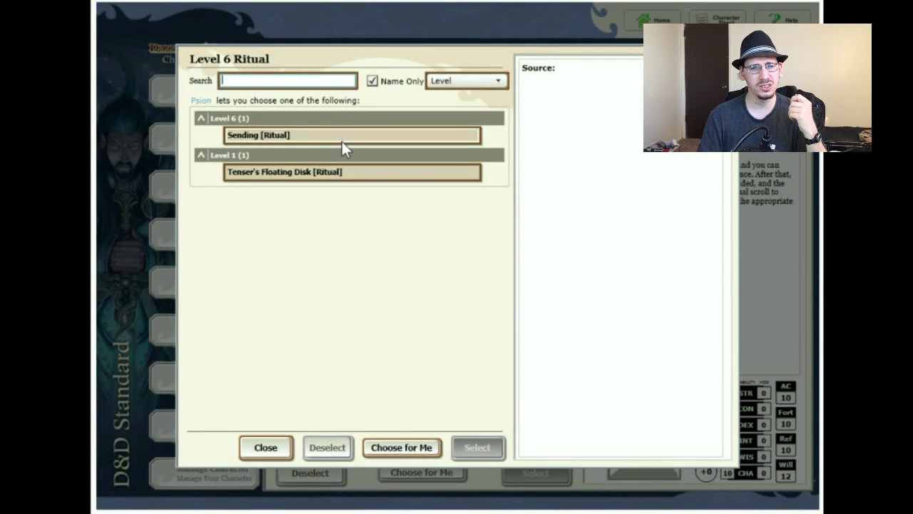
click(343, 141)
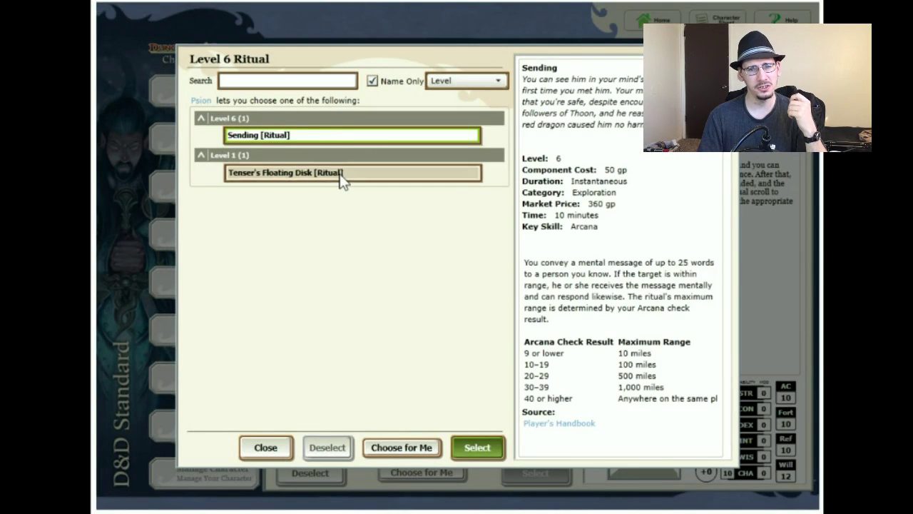
click(341, 177)
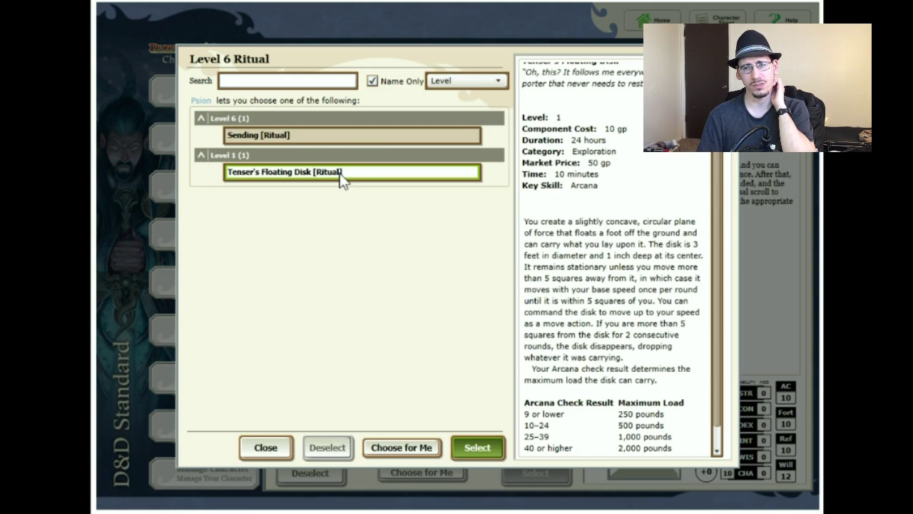
click(330, 131)
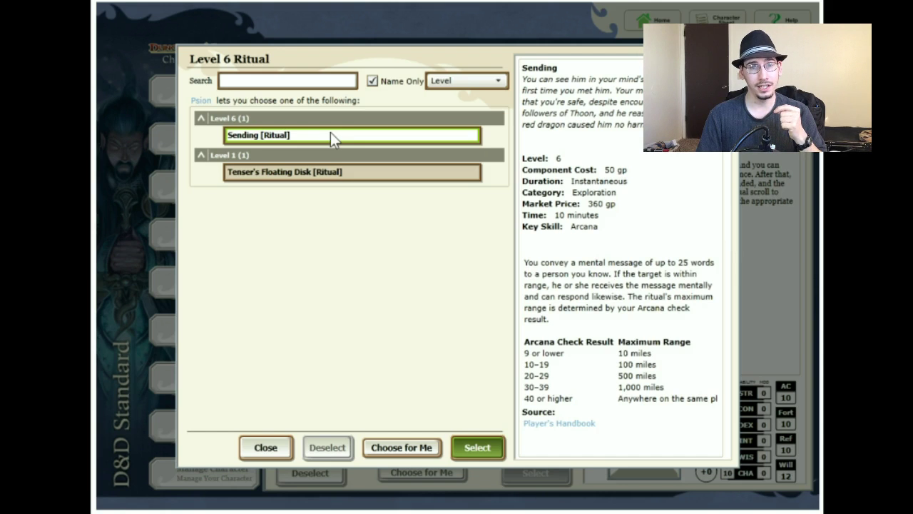
click(466, 448)
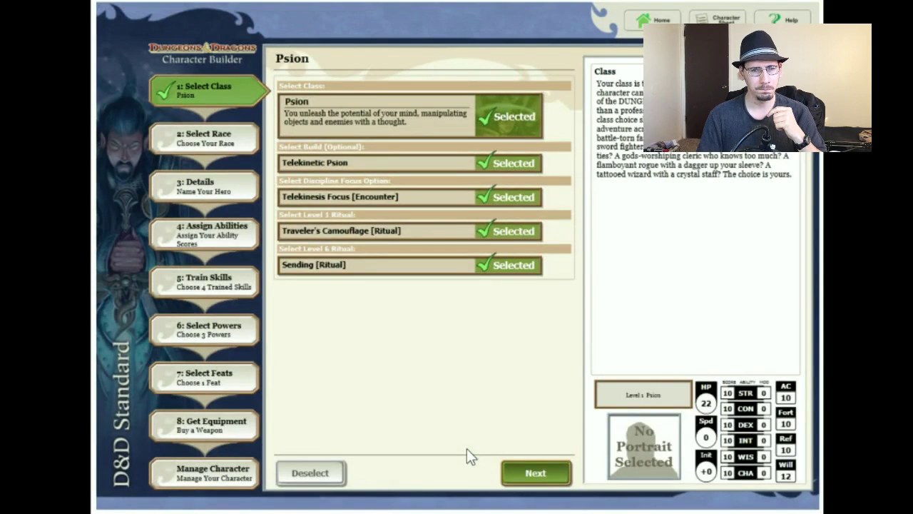
Continue to race selection and examine the ability and skill bonuses of the suggested Deva, Elf, Githzerai and Hamadryad races
click(523, 471)
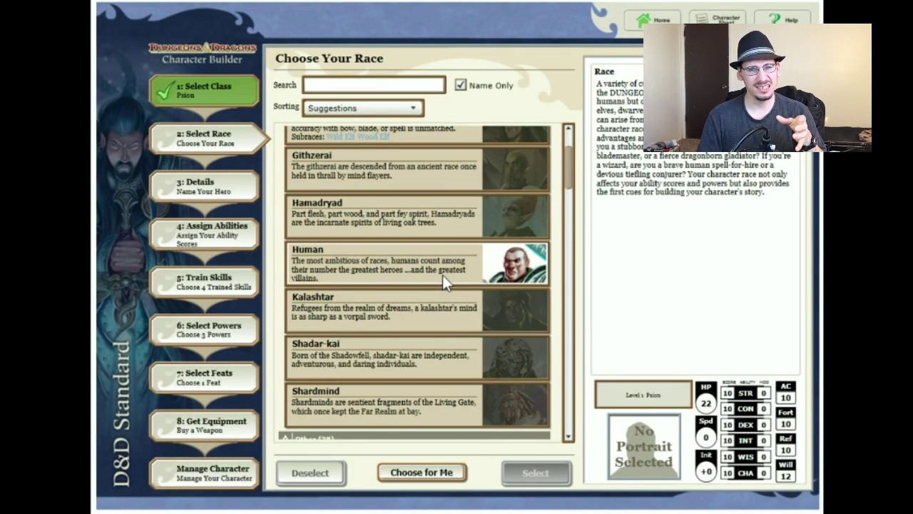
scroll(442, 275, up, 3)
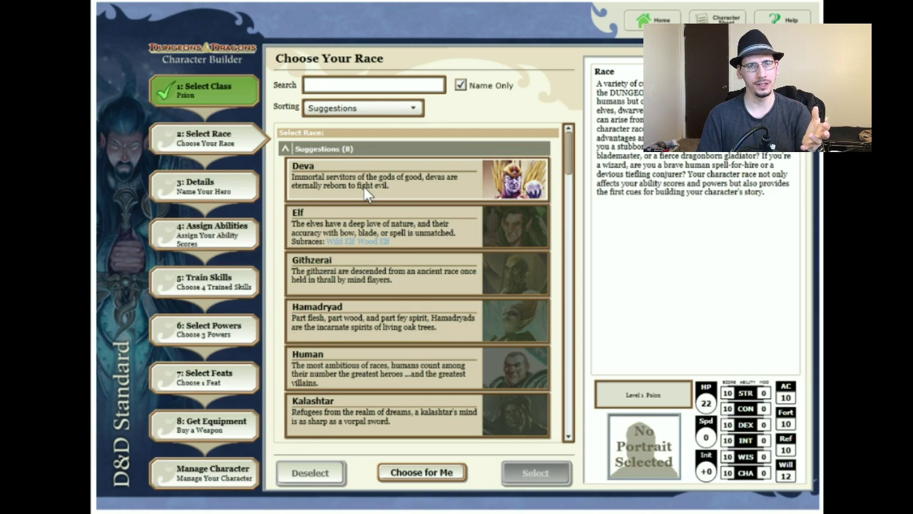
click(364, 187)
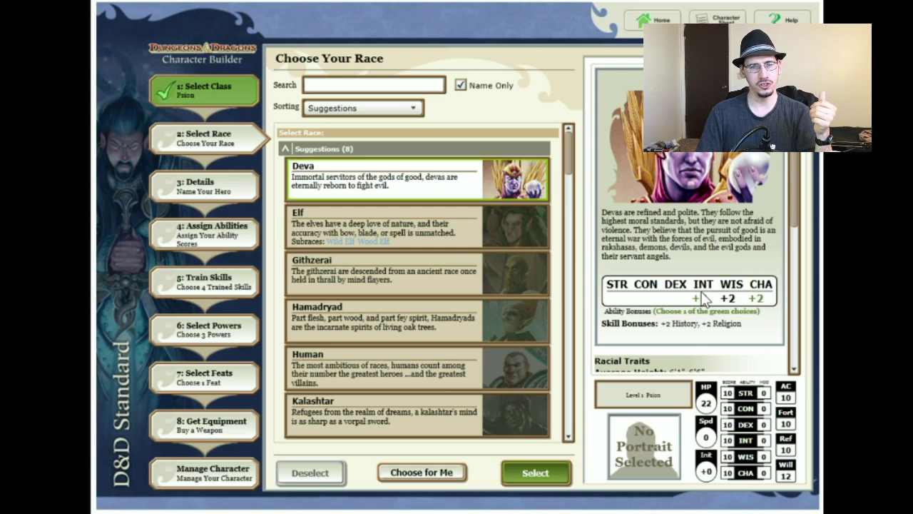
click(432, 244)
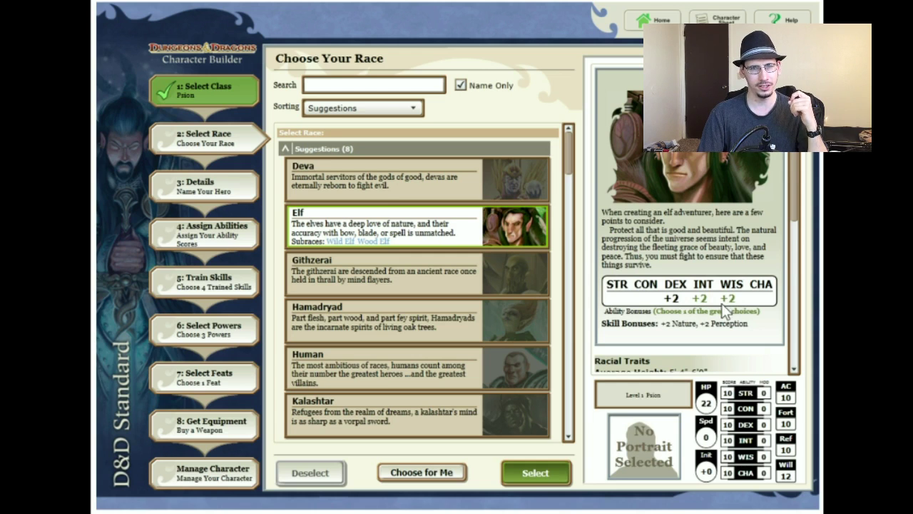
click(437, 278)
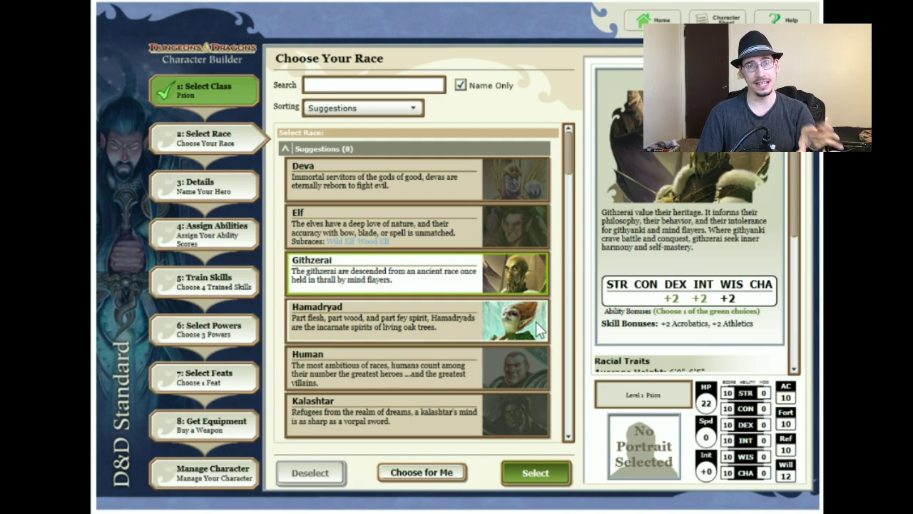
click(502, 338)
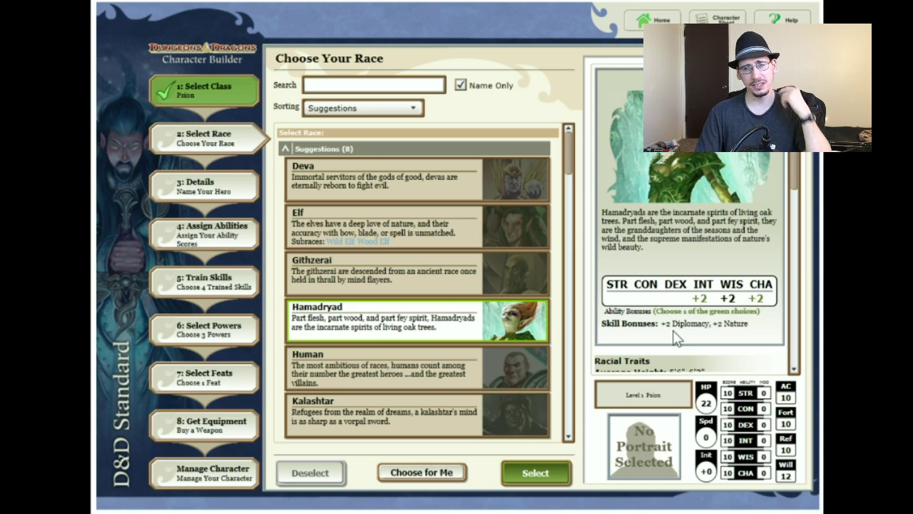
Compare the Deva, Elf and Githzerai races again, and read through the racial traits of the Hamadryad
click(417, 183)
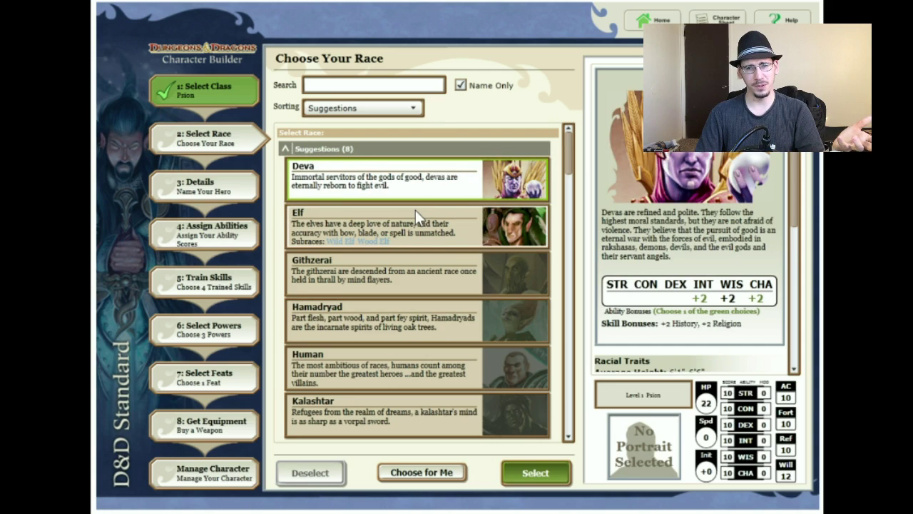
click(396, 220)
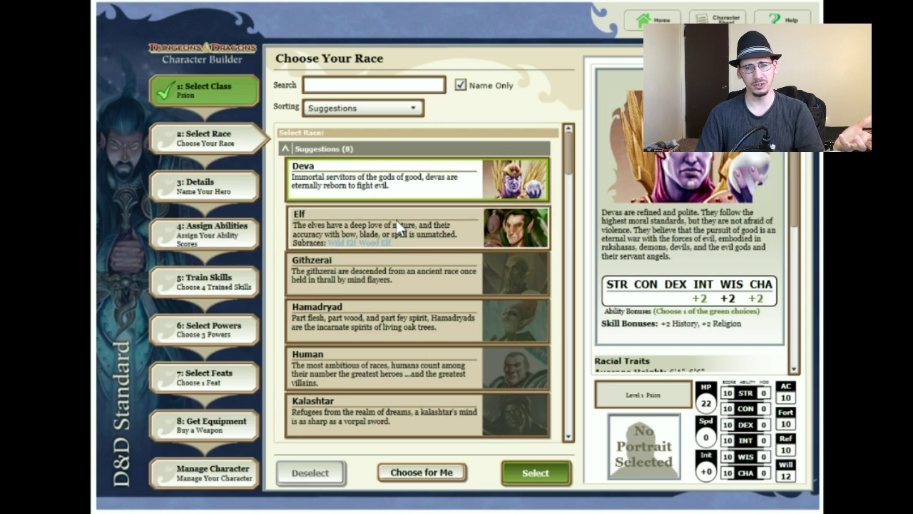
click(413, 273)
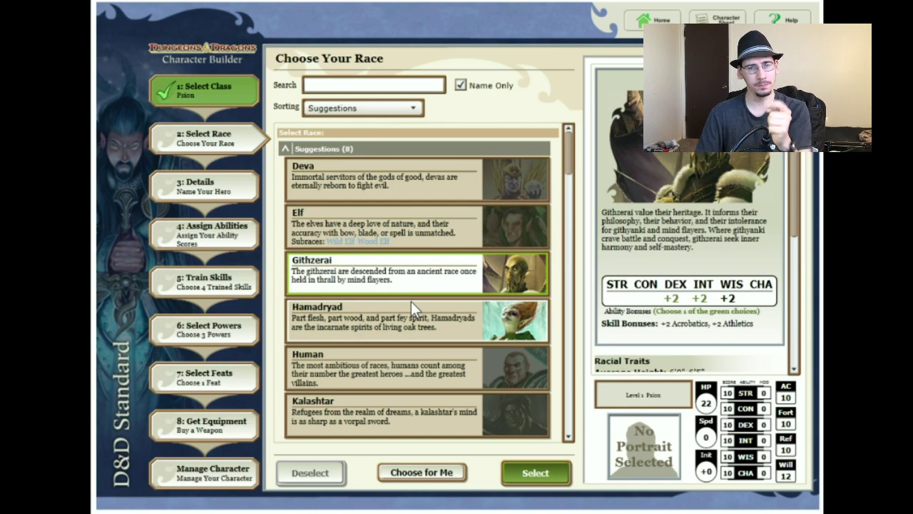
click(411, 301)
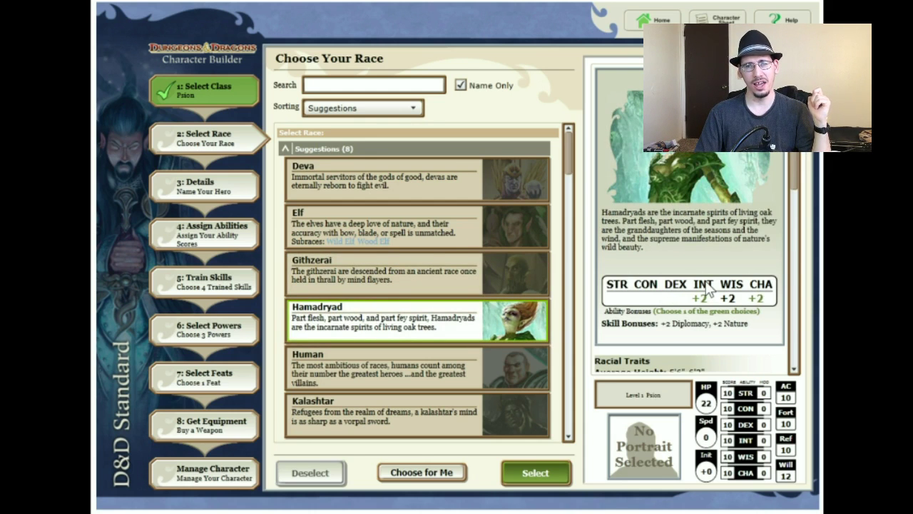
scroll(707, 286, down, 5)
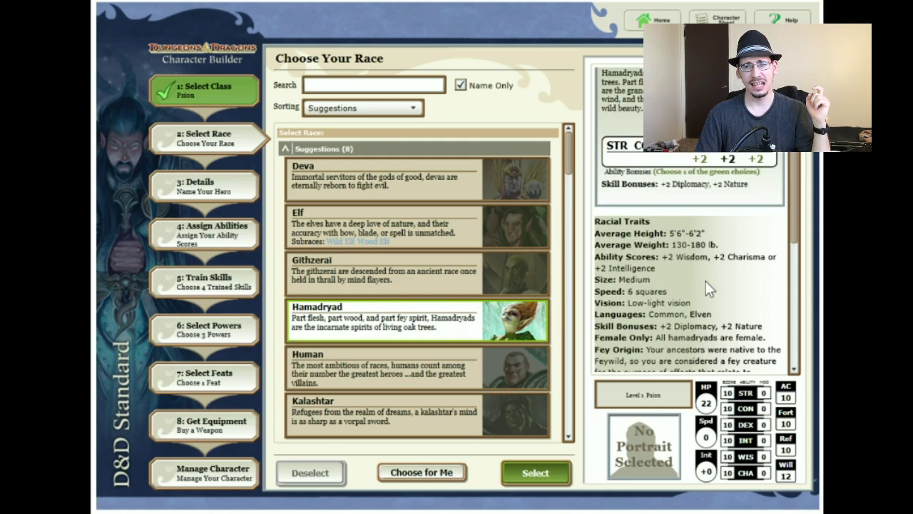
scroll(706, 280, down, 1)
scroll(705, 280, down, 1)
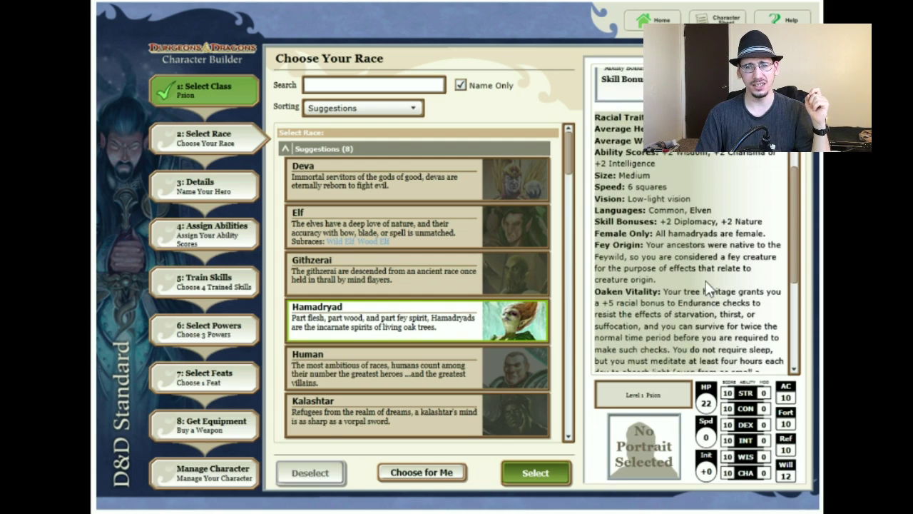
Examine the Human race's ability bonuses and read its full list of racial traits
click(400, 365)
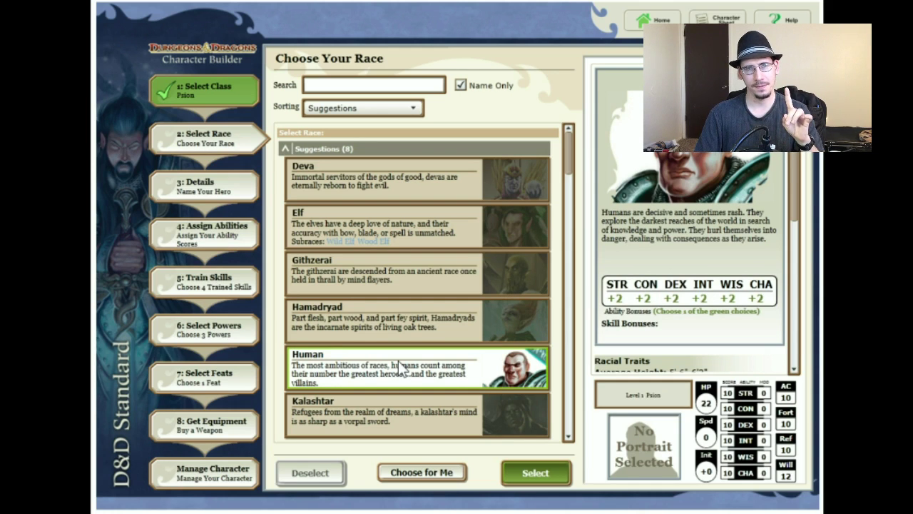
scroll(751, 293, down, 4)
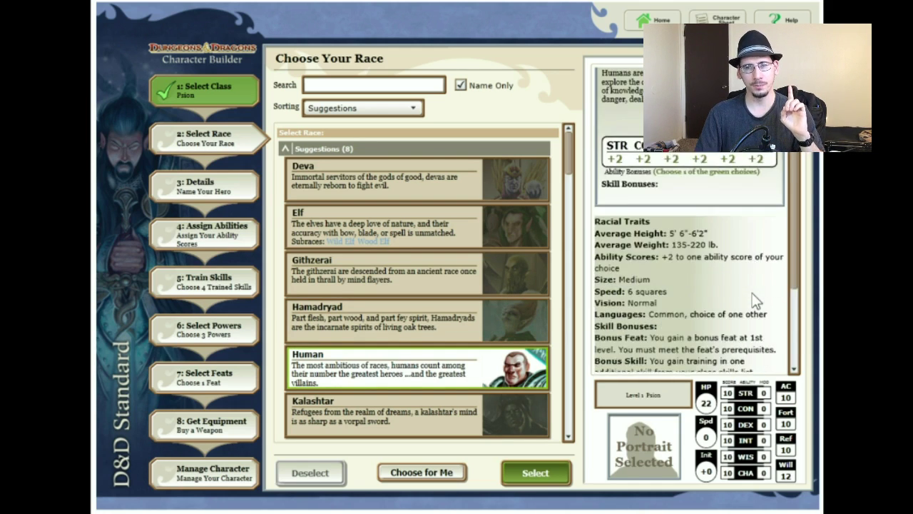
scroll(754, 299, down, 5)
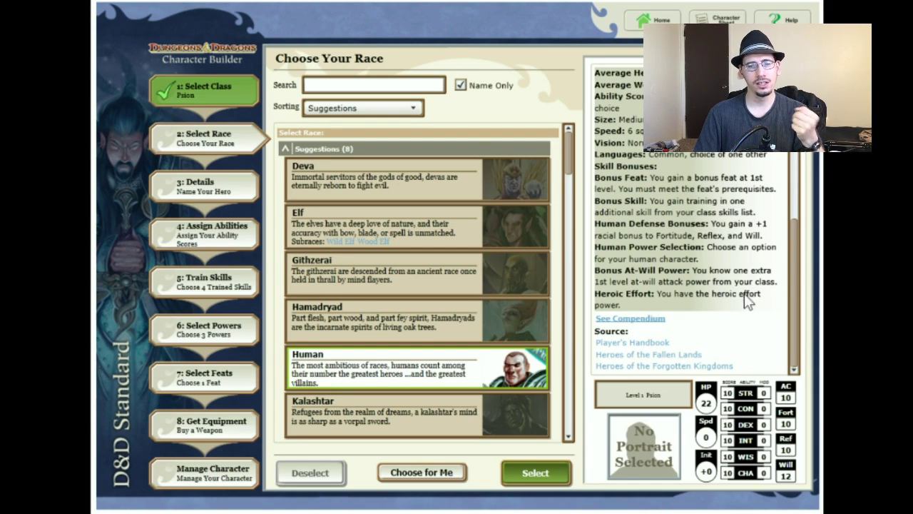
Examine the Kalashtar race's ability and skill bonuses, and read its racial traits through to the source book
scroll(436, 315, down, 3)
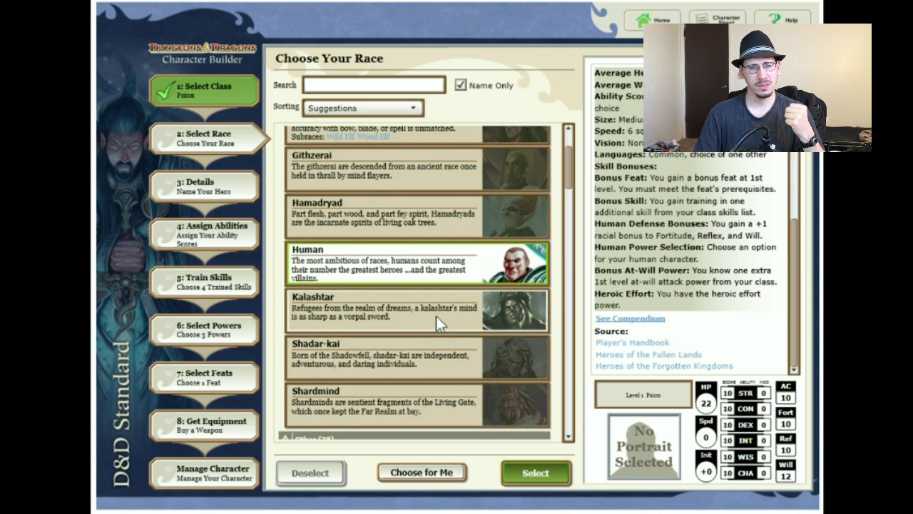
click(441, 308)
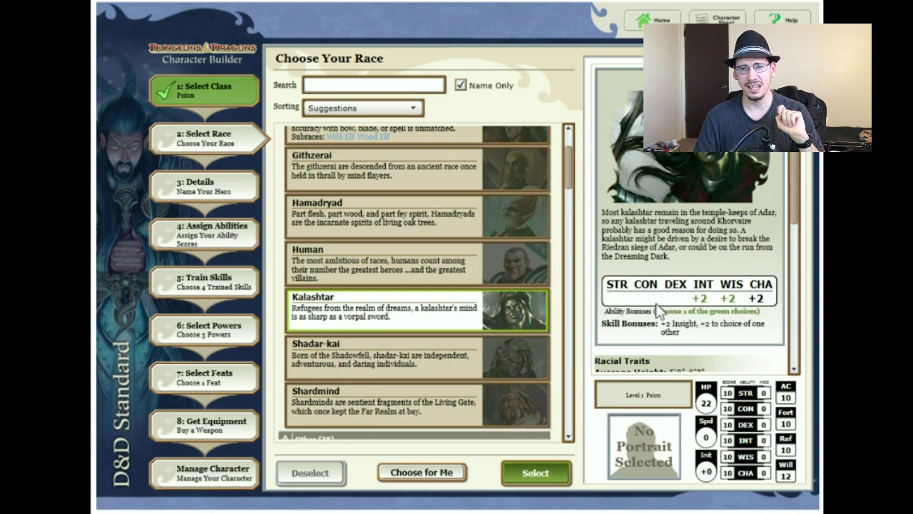
scroll(662, 305, down, 5)
scroll(663, 305, up, 6)
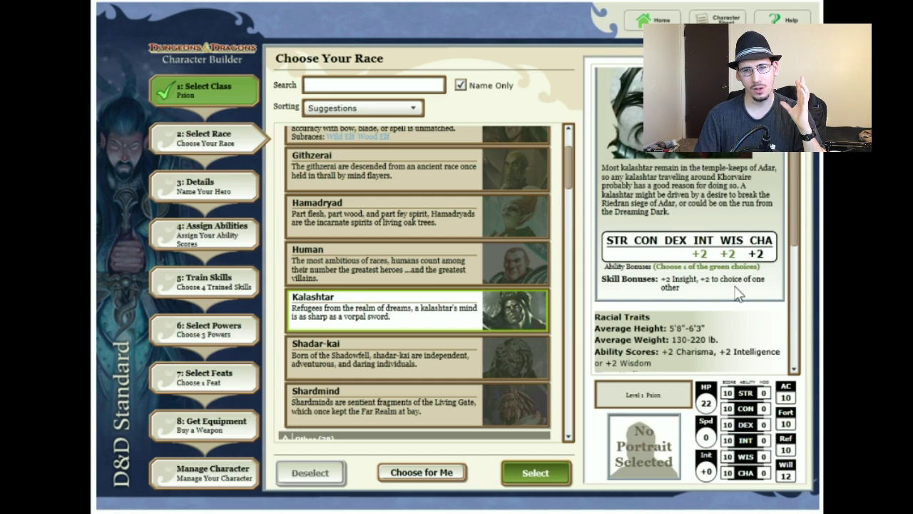
scroll(739, 295, down, 4)
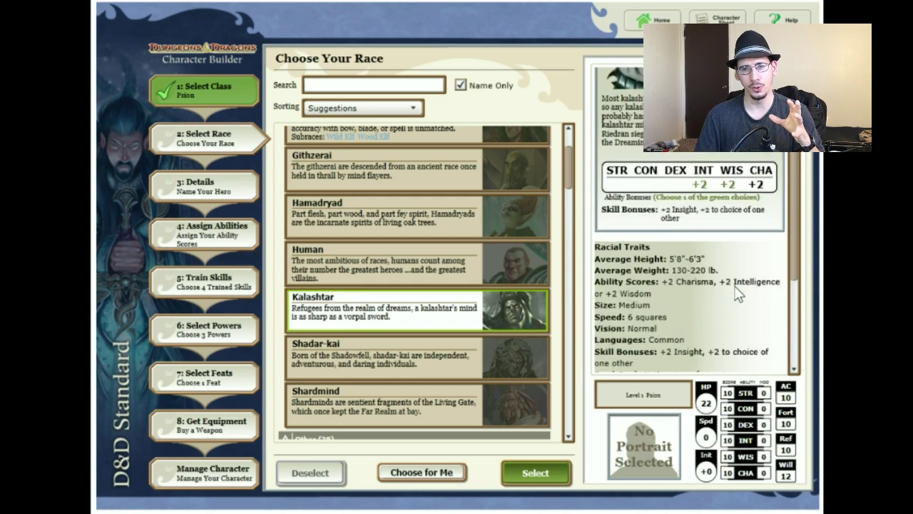
scroll(738, 292, down, 3)
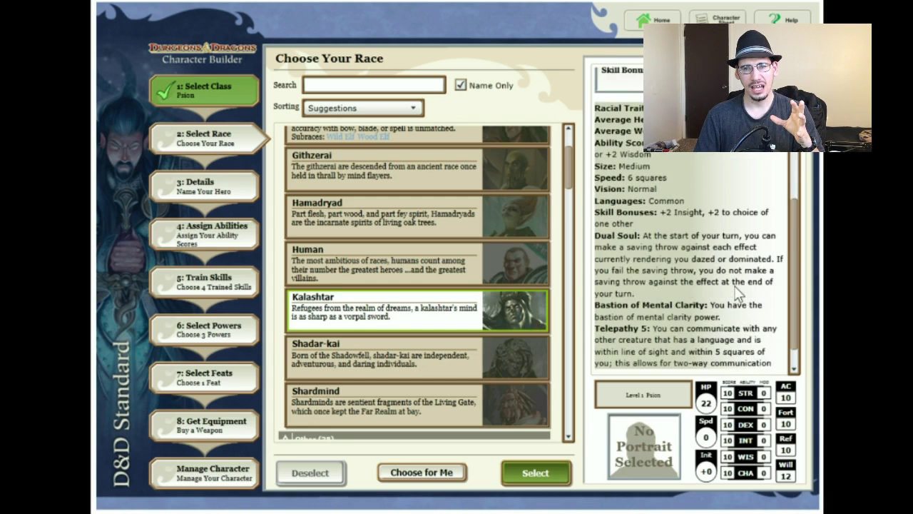
scroll(739, 292, down, 1)
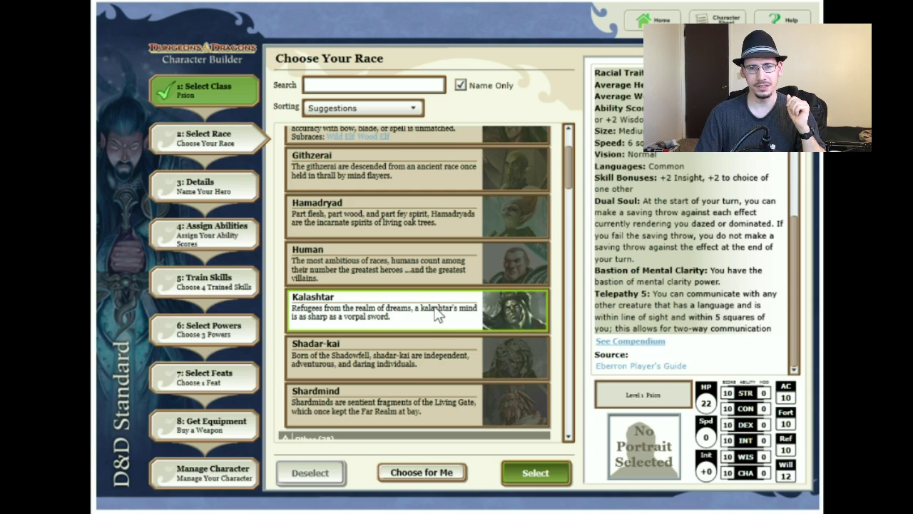
Examine the Shadar-kai race's description, ability bonuses and racial traits, including Shadow Jaunt and Winterkin
click(428, 357)
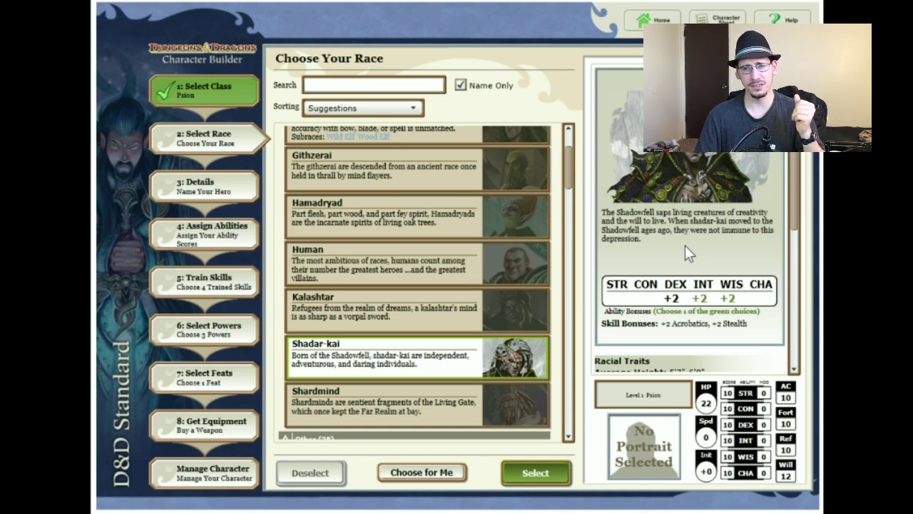
scroll(685, 245, down, 4)
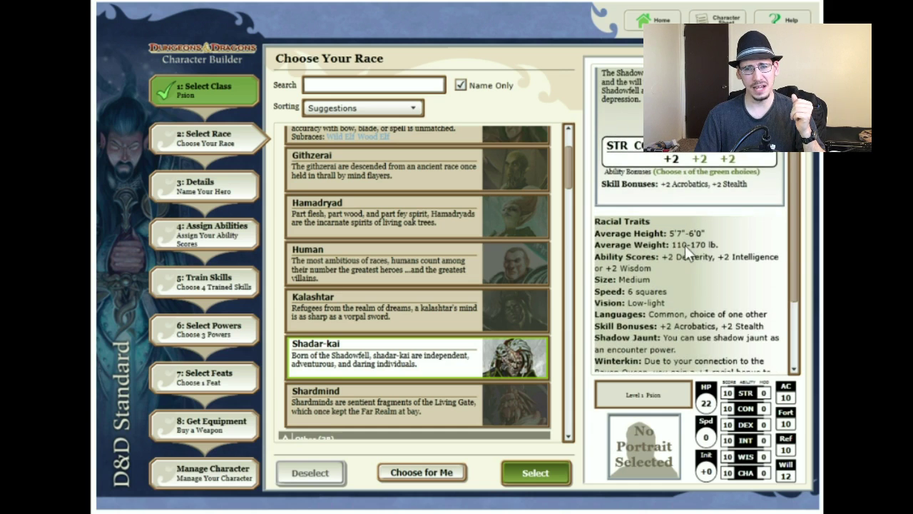
scroll(685, 246, down, 1)
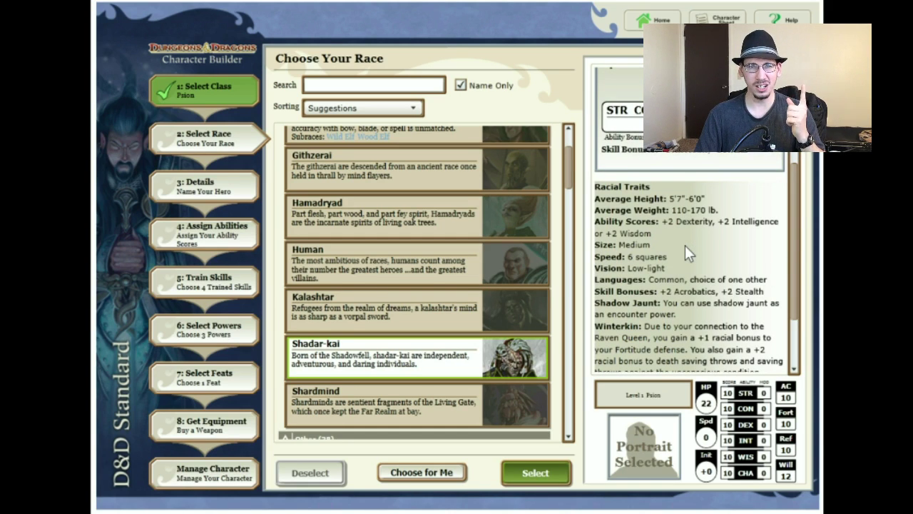
scroll(685, 245, down, 2)
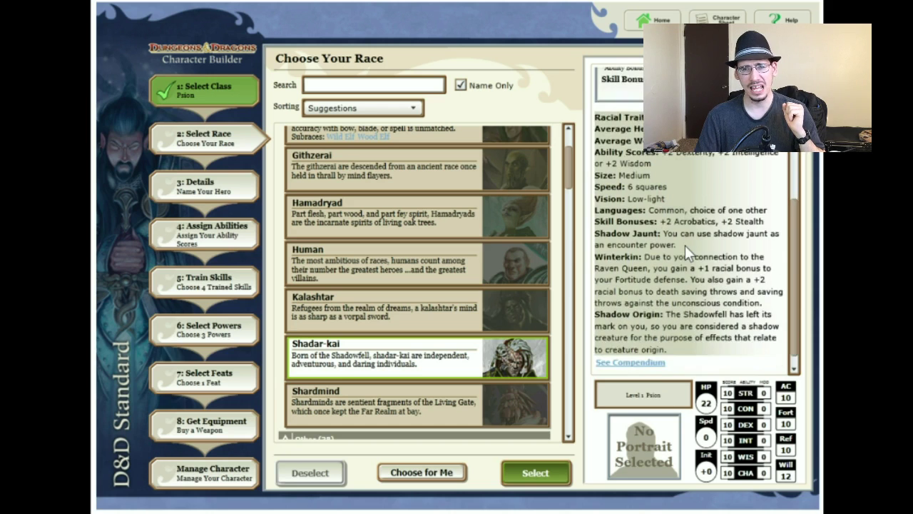
Examine the Shardmind race's ability and skill bonuses, and read all its racial traits, from Telepathy to Shard Swarm
click(467, 403)
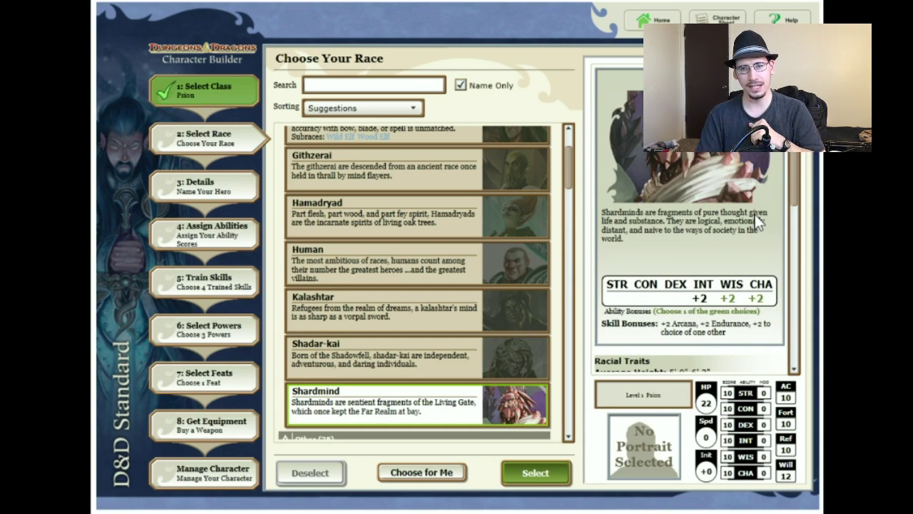
scroll(756, 222, down, 1)
scroll(755, 222, down, 1)
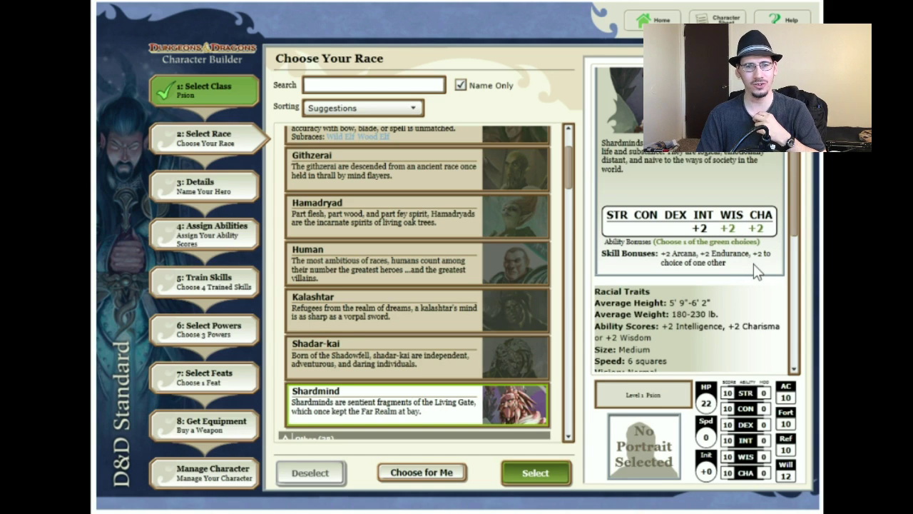
scroll(754, 264, down, 2)
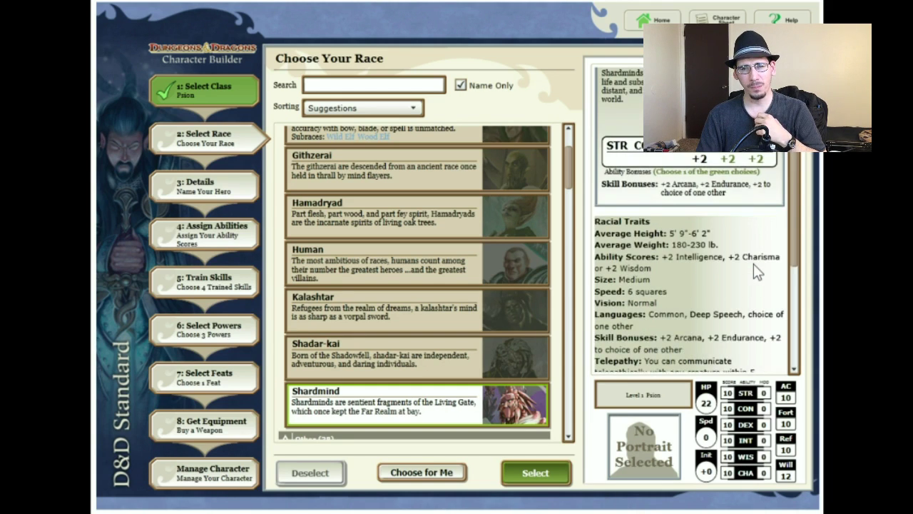
scroll(754, 264, down, 1)
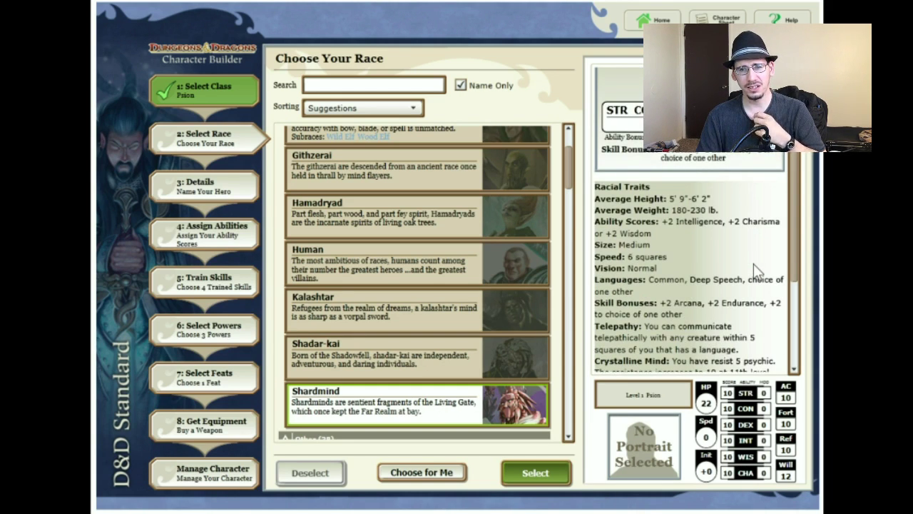
scroll(753, 264, down, 3)
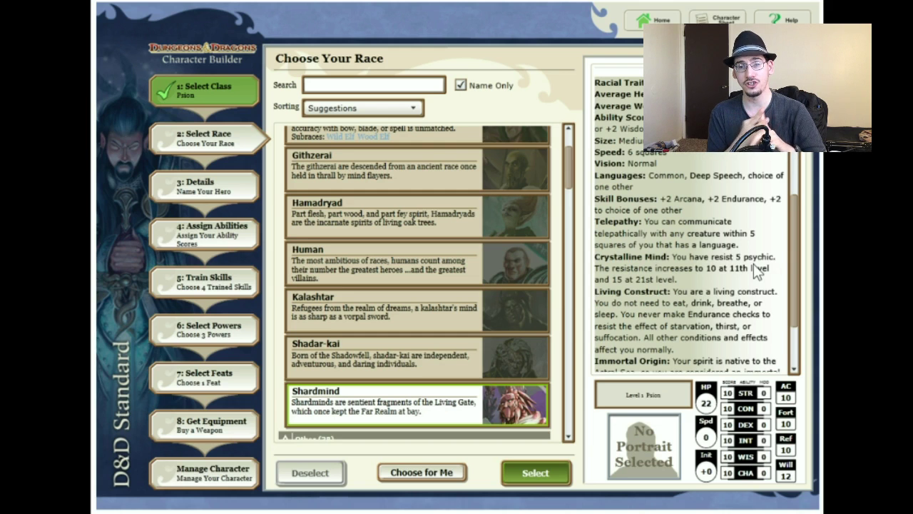
scroll(753, 263, down, 1)
scroll(753, 269, down, 2)
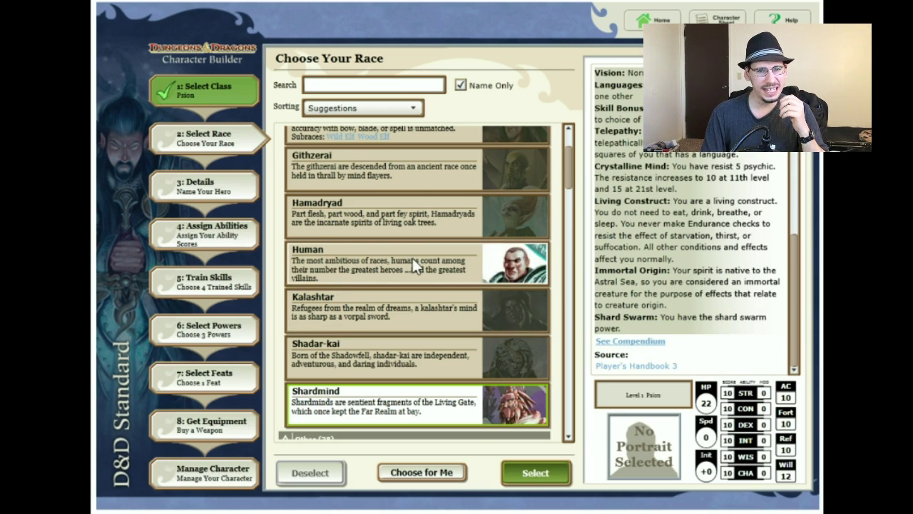
Compare the ability and skill bonuses of the suggested races once more, from Hamadryad and Deva through Kalashtar to Shardmind
click(420, 220)
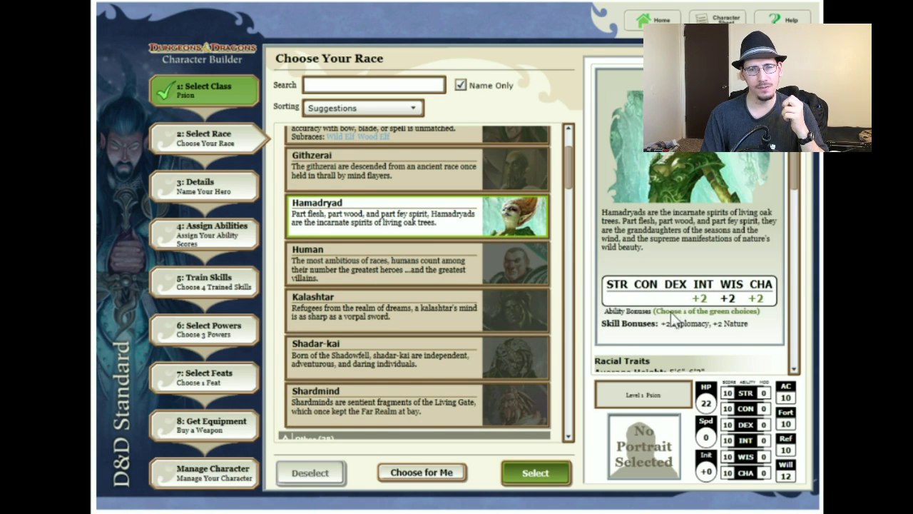
scroll(412, 274, up, 1)
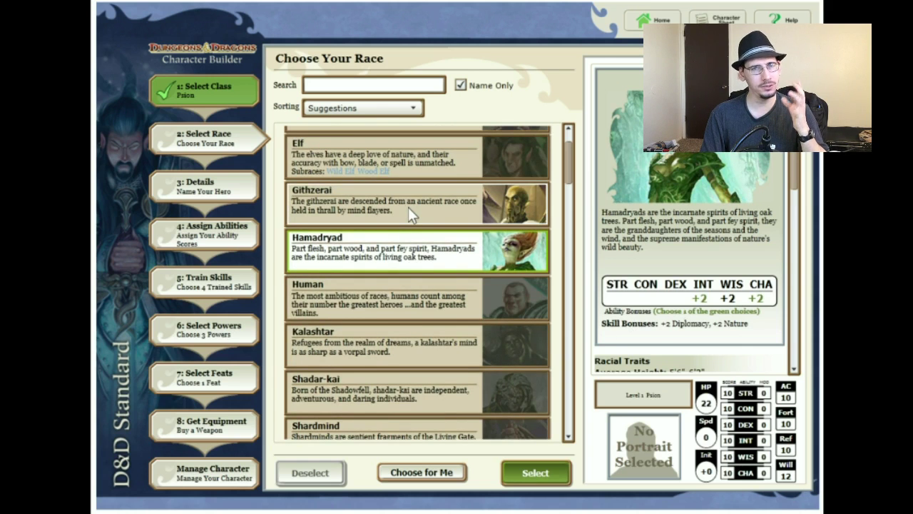
scroll(405, 213, up, 1)
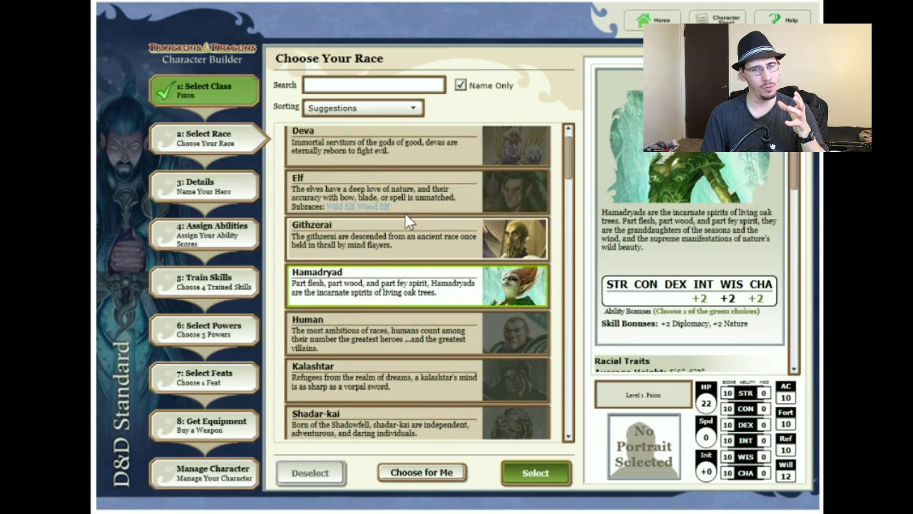
click(431, 167)
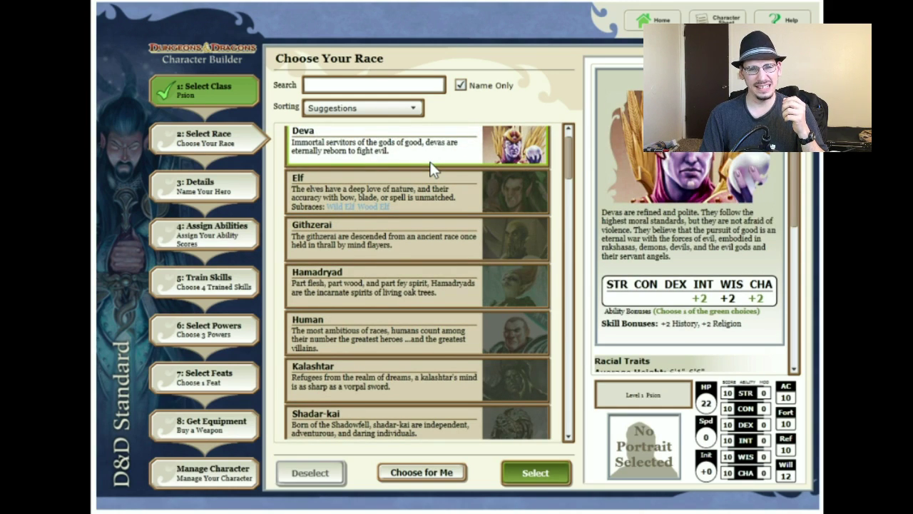
click(408, 288)
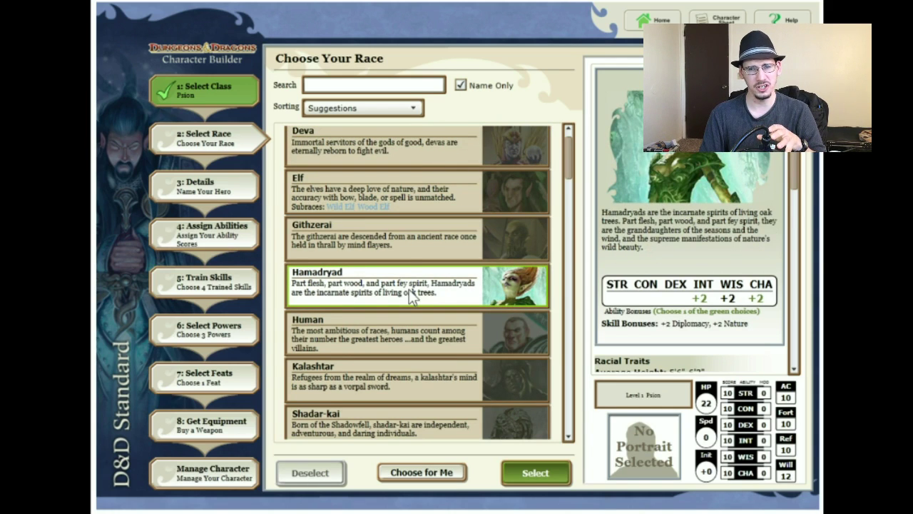
click(413, 245)
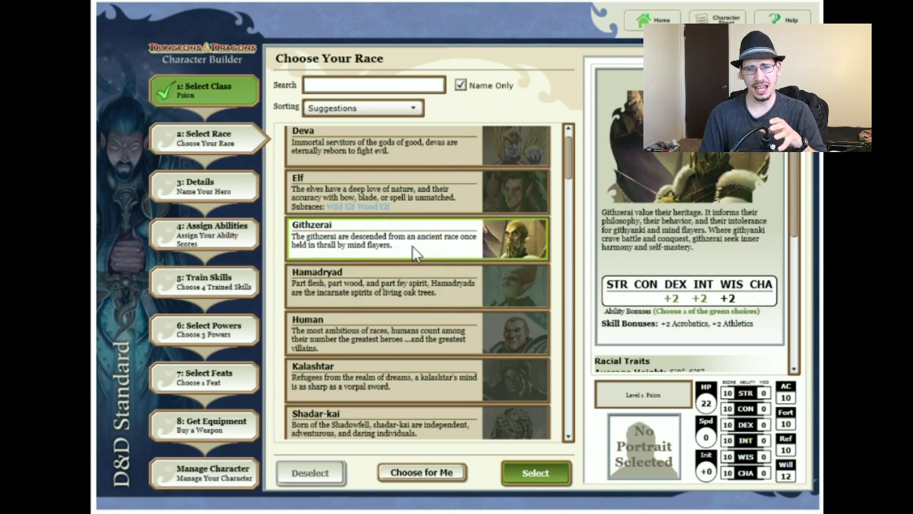
click(418, 201)
click(412, 332)
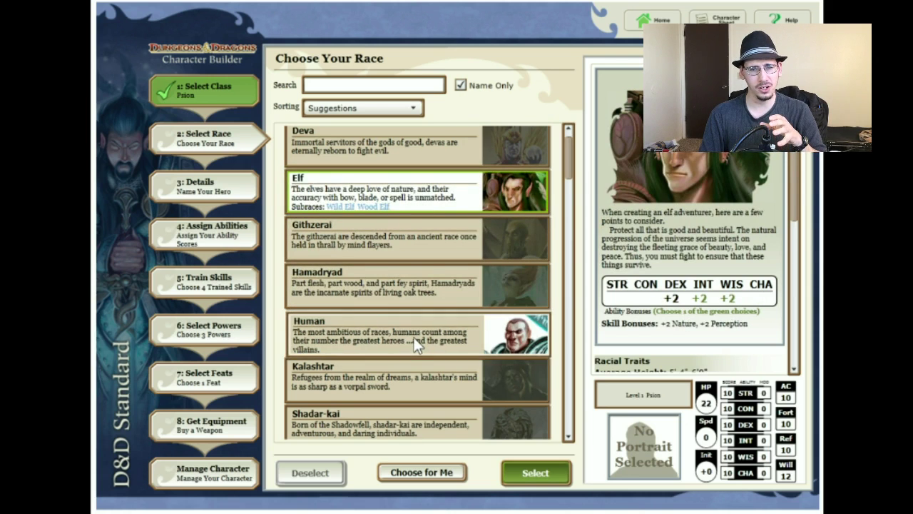
click(410, 375)
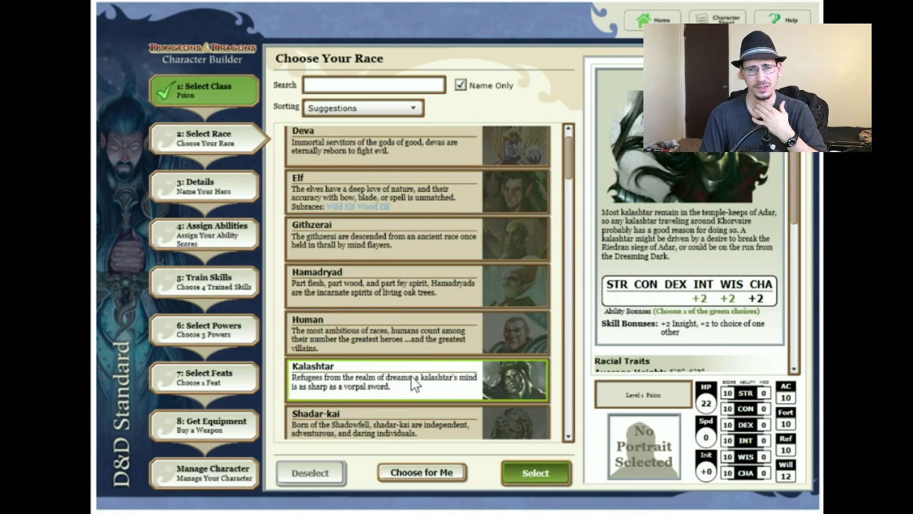
scroll(411, 376, down, 1)
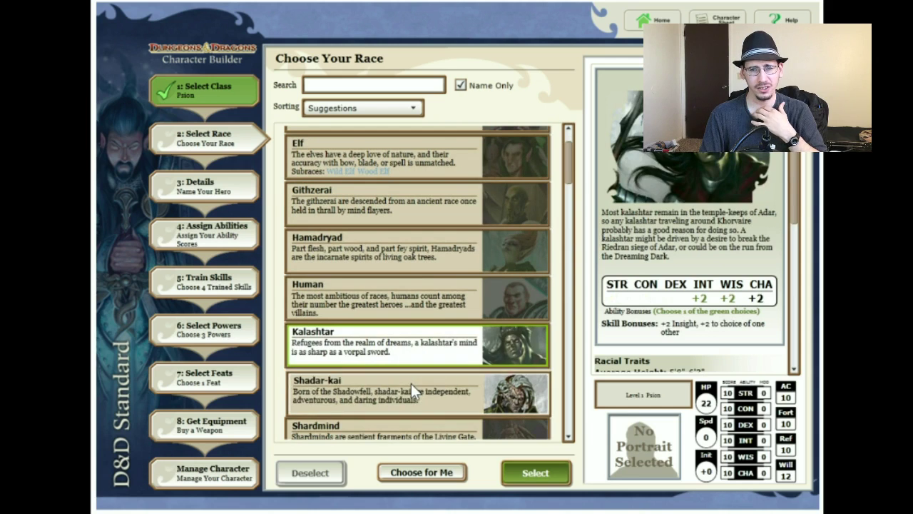
click(411, 383)
click(409, 437)
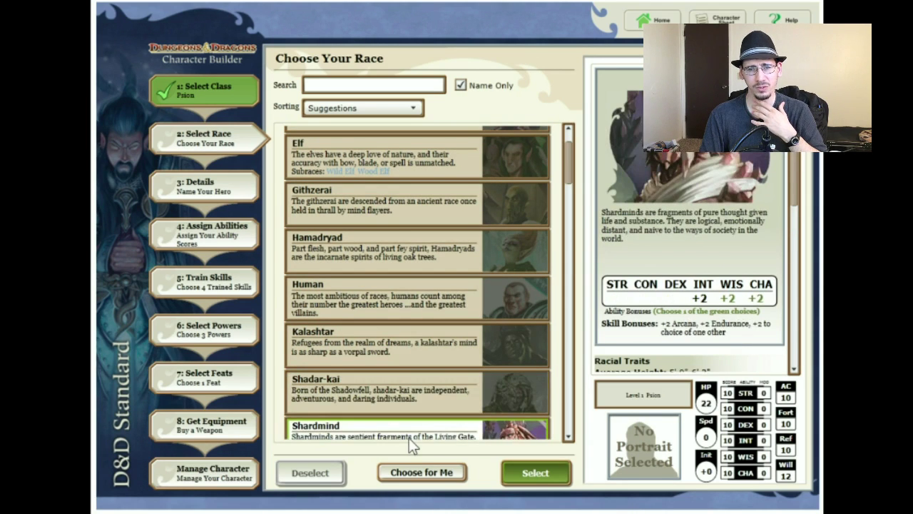
Compare the Hamadryad and Kalashtar races once more, review the Kalashtar racial traits, and choose Kalashtar as the character's race
click(402, 243)
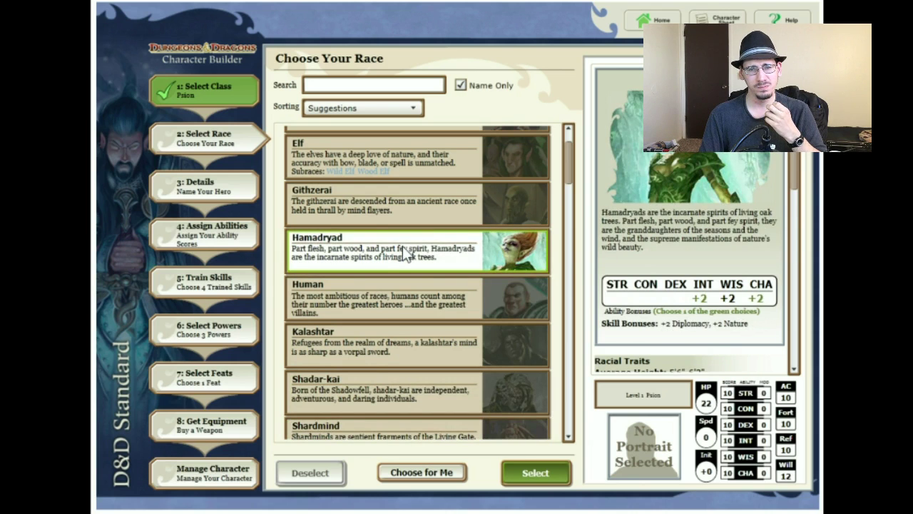
click(380, 343)
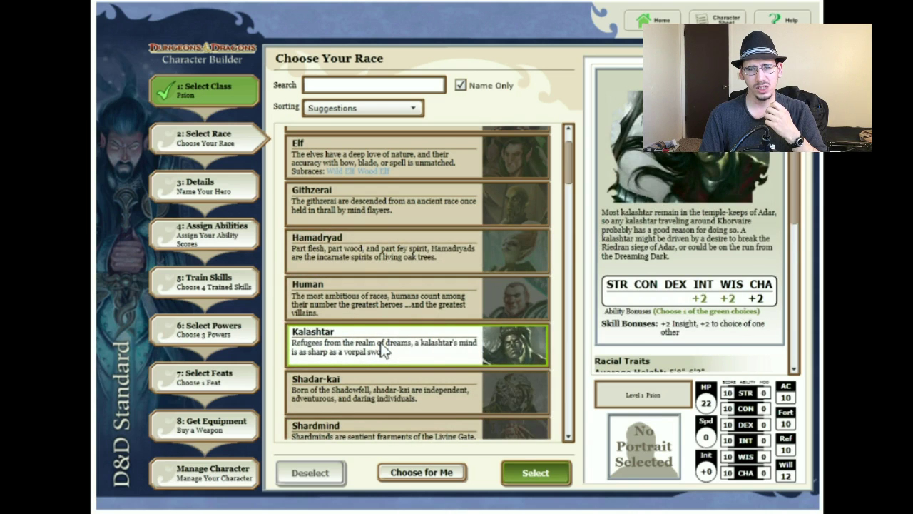
scroll(757, 338, down, 3)
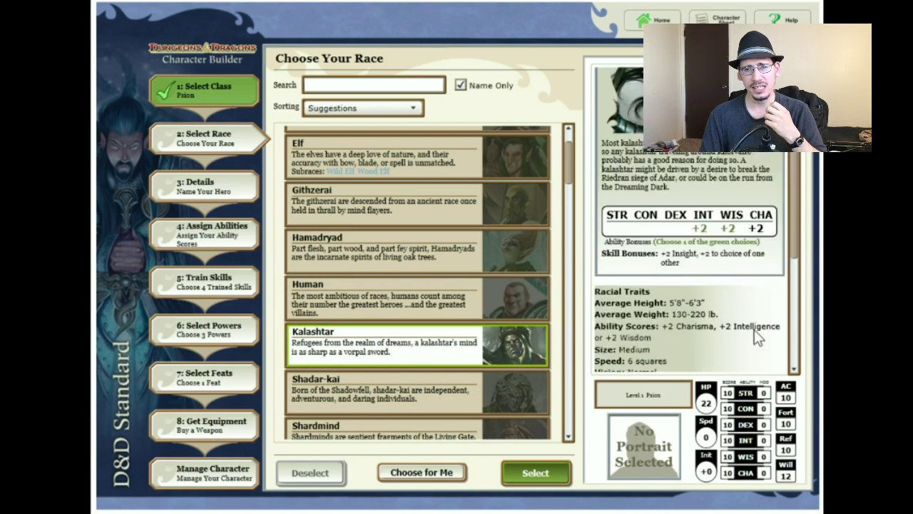
scroll(758, 338, down, 3)
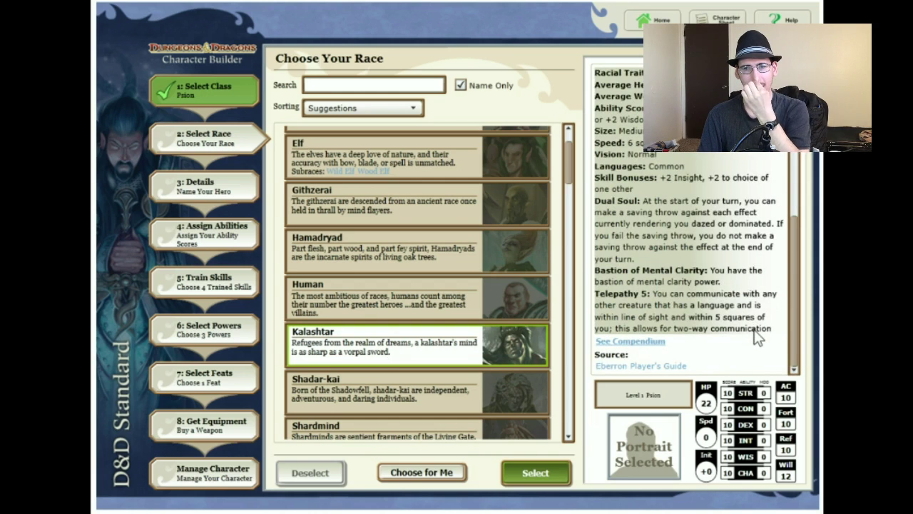
scroll(757, 338, up, 2)
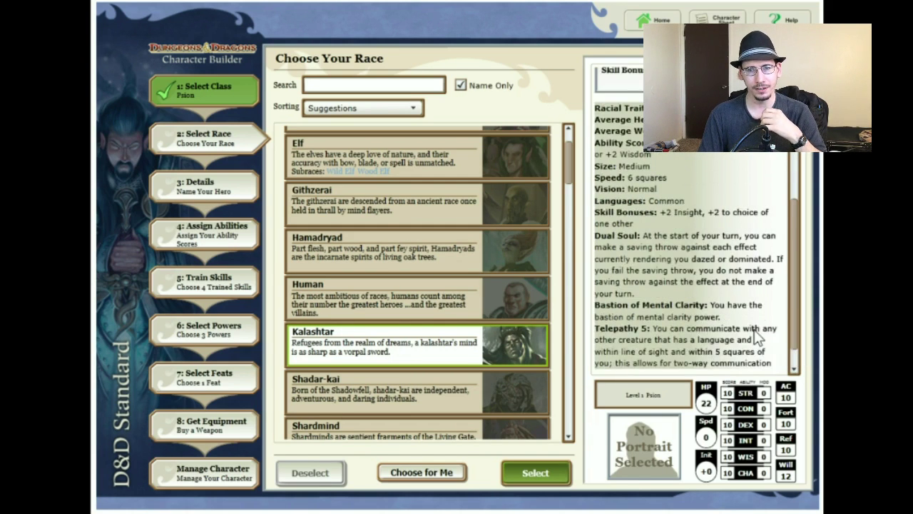
scroll(757, 338, up, 2)
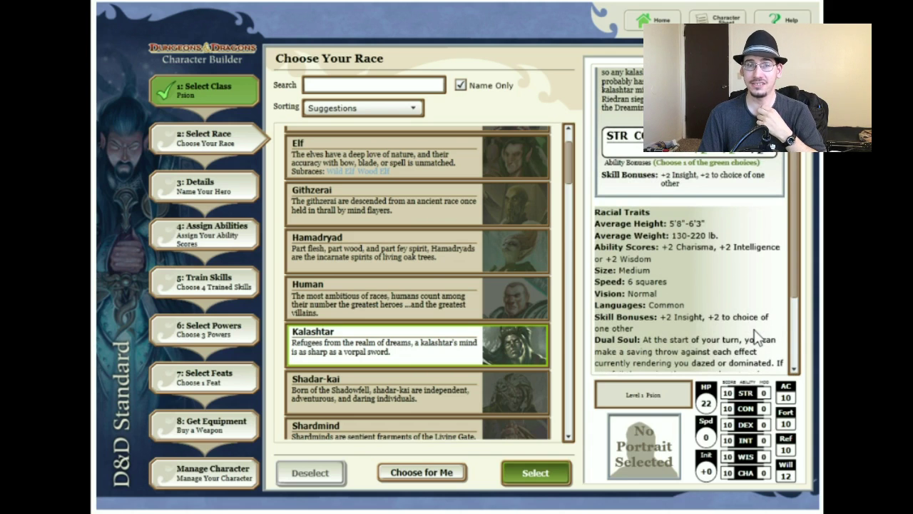
click(525, 477)
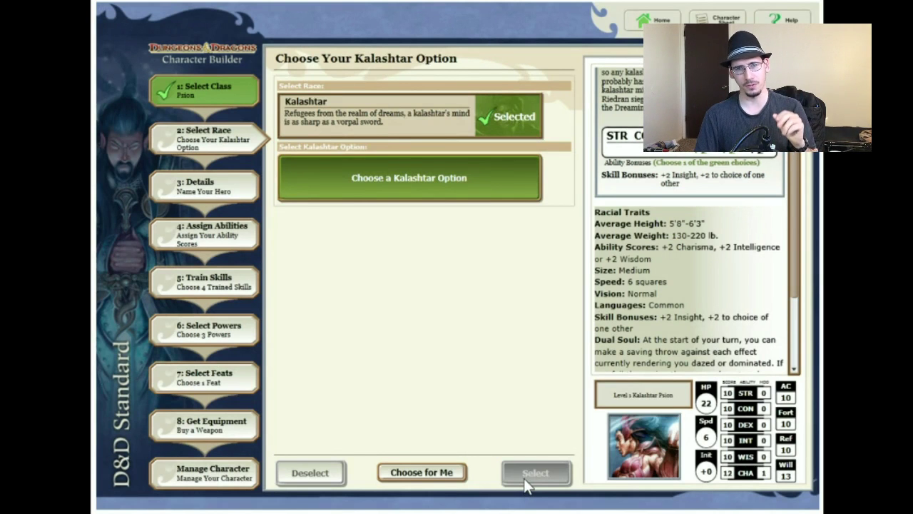
Choose Perception Bonus as the Kalashtar option for the additional racial skill bonus
click(501, 178)
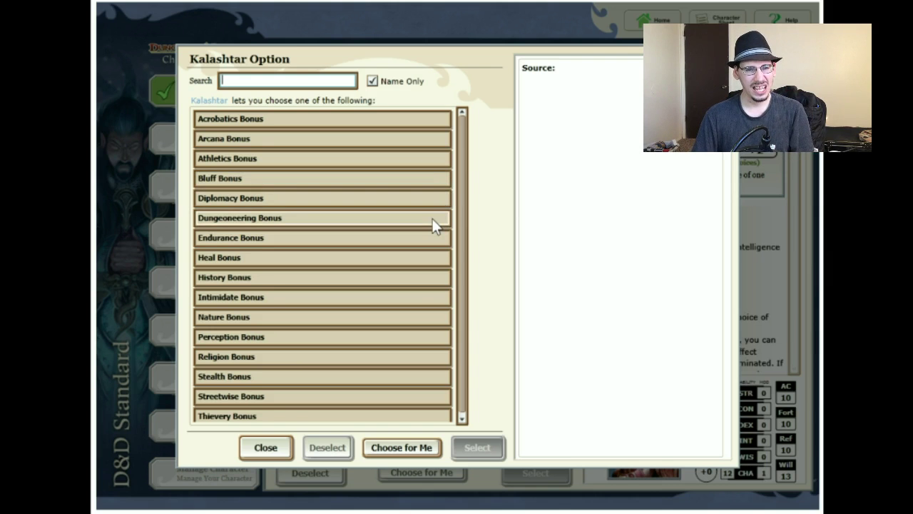
scroll(433, 220, down, 1)
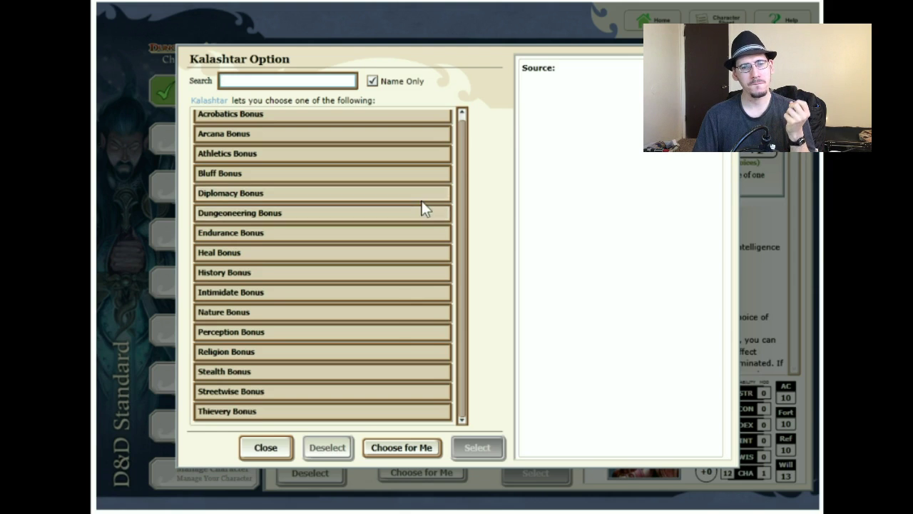
click(396, 335)
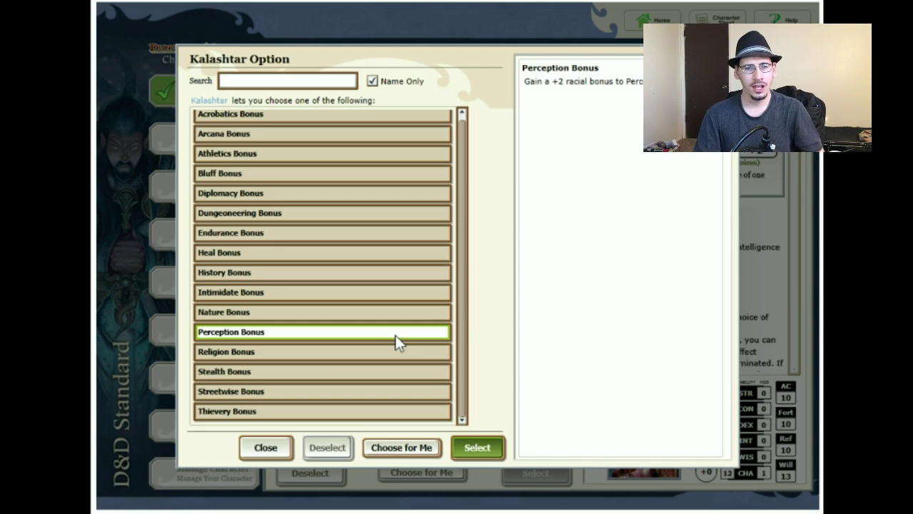
click(486, 451)
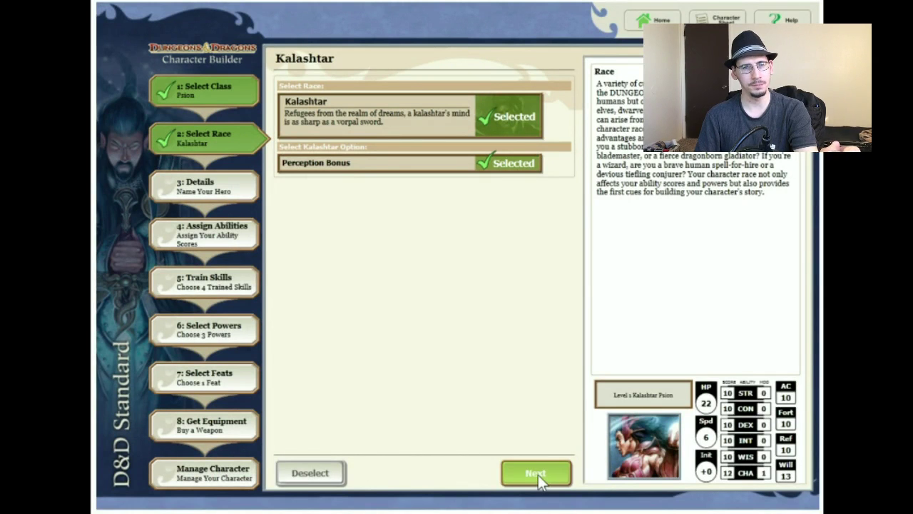
Fill in the hero's basic details with Good alignment, female gender and a randomly generated name, generating a second one to replace the first
click(537, 473)
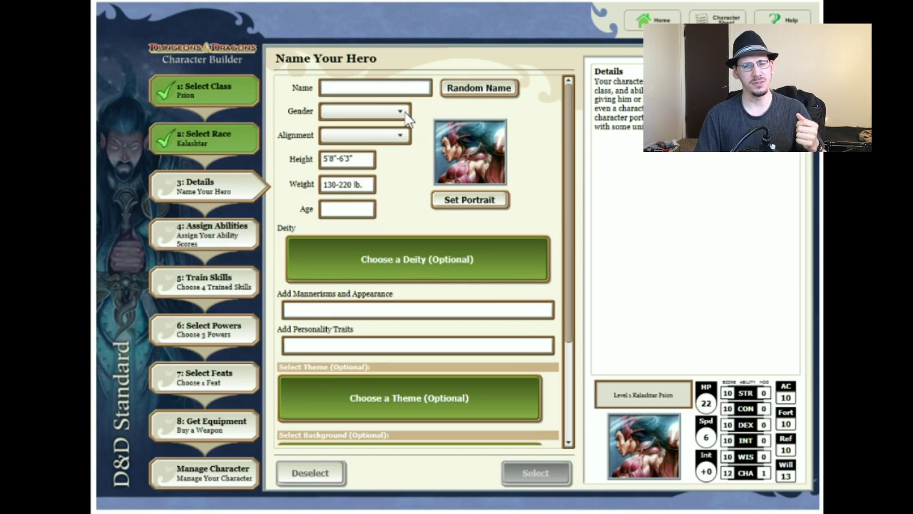
click(403, 139)
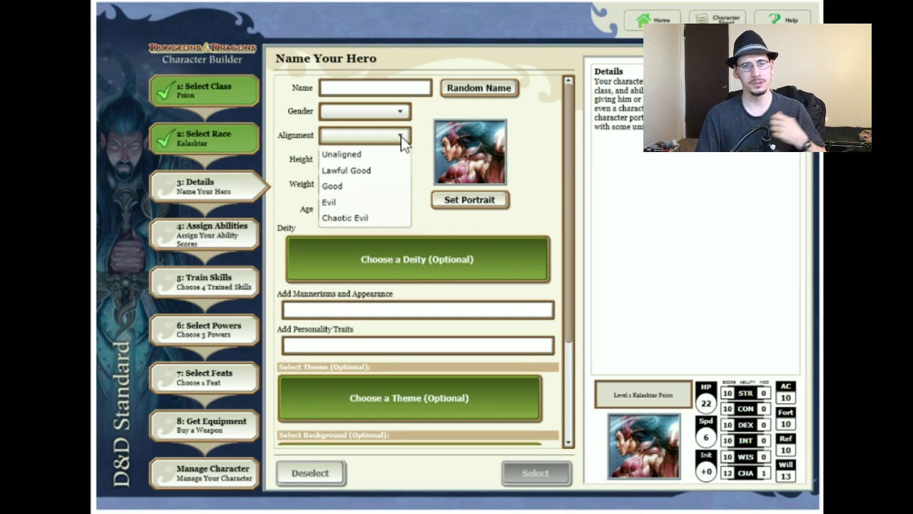
click(391, 186)
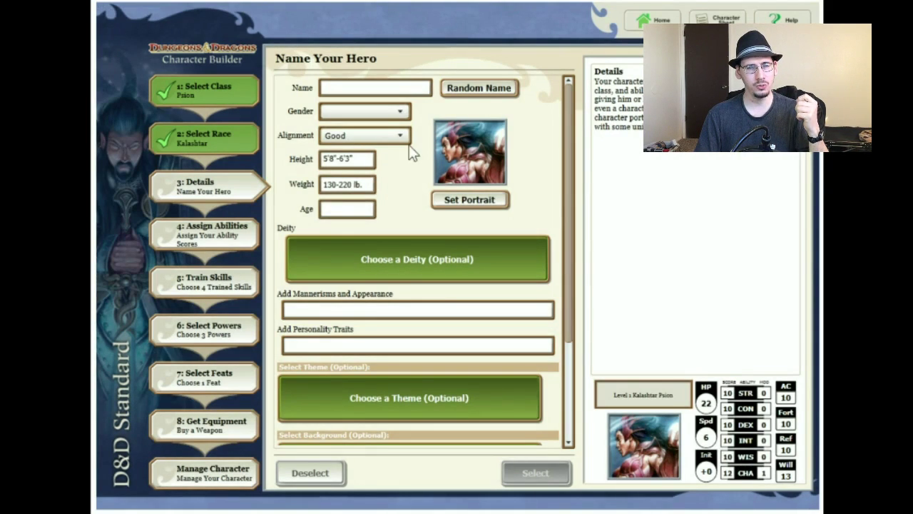
click(402, 112)
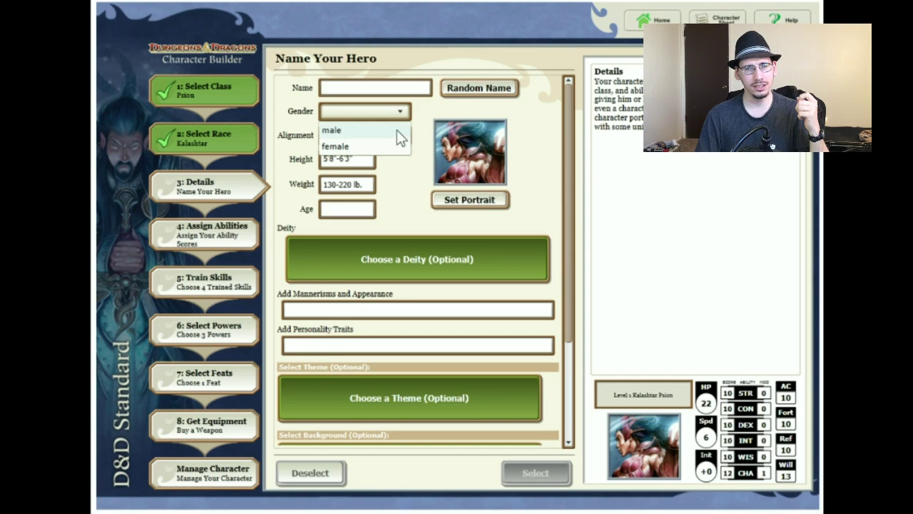
click(399, 142)
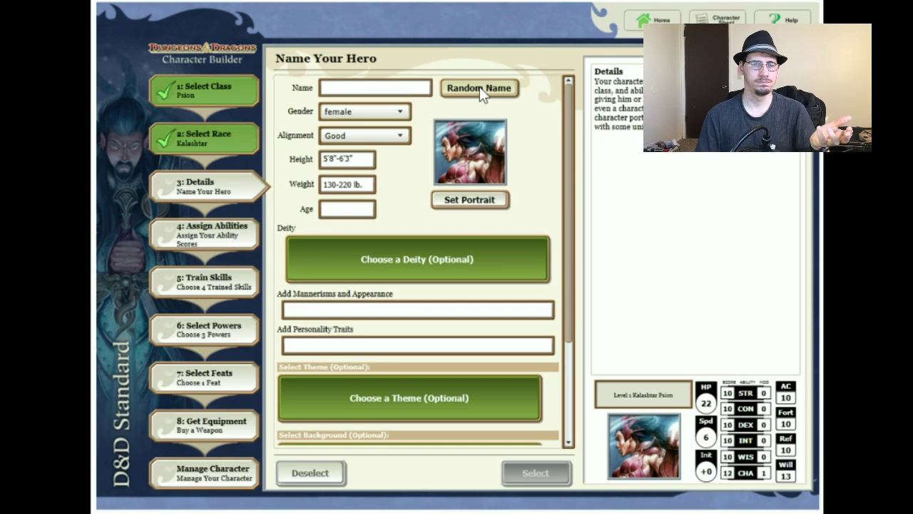
click(482, 95)
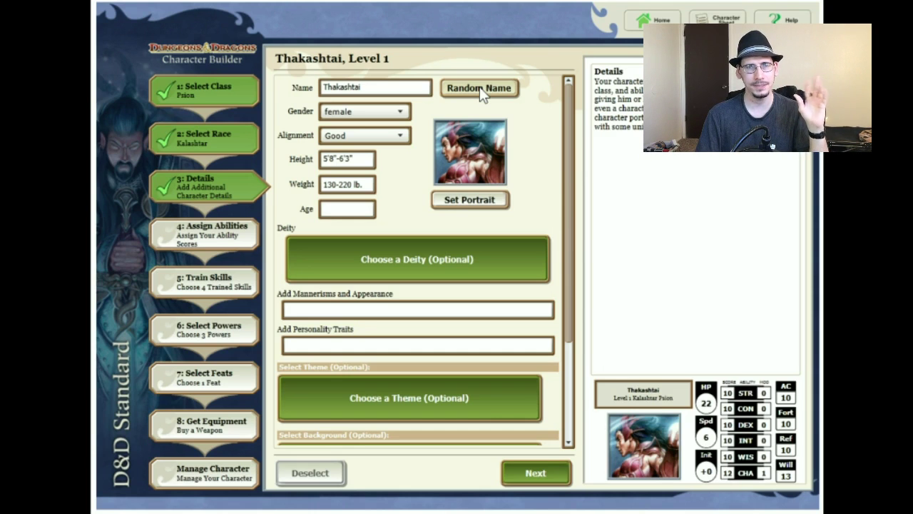
click(480, 92)
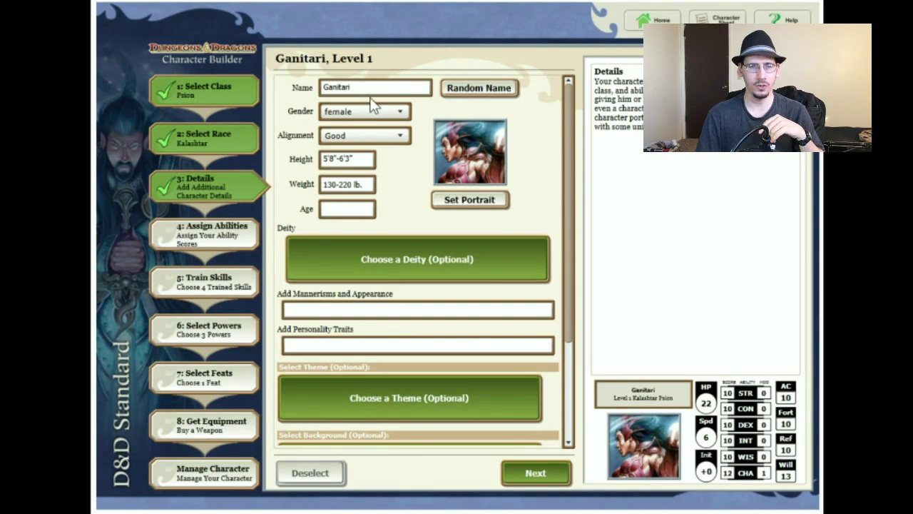
Browse the Good deities available to the hero, and read the descriptions of Sharess and Sheela Peryroyl
click(412, 262)
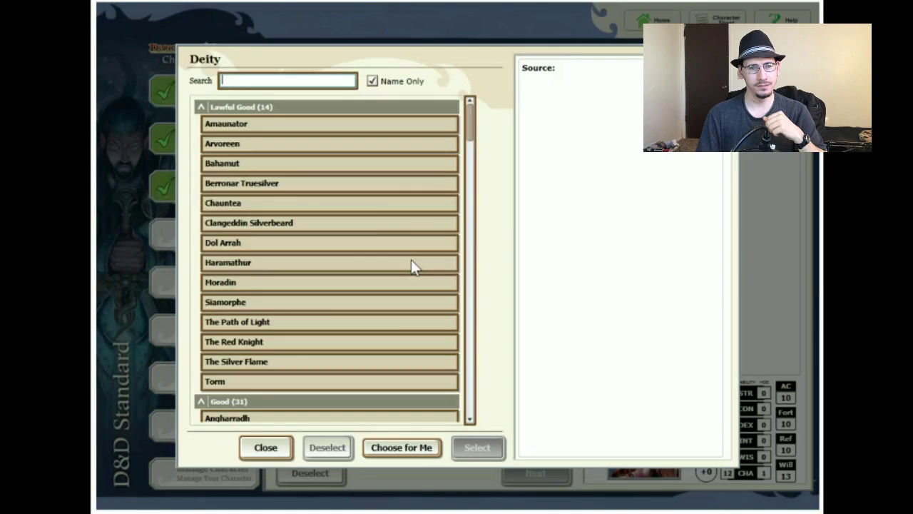
click(200, 106)
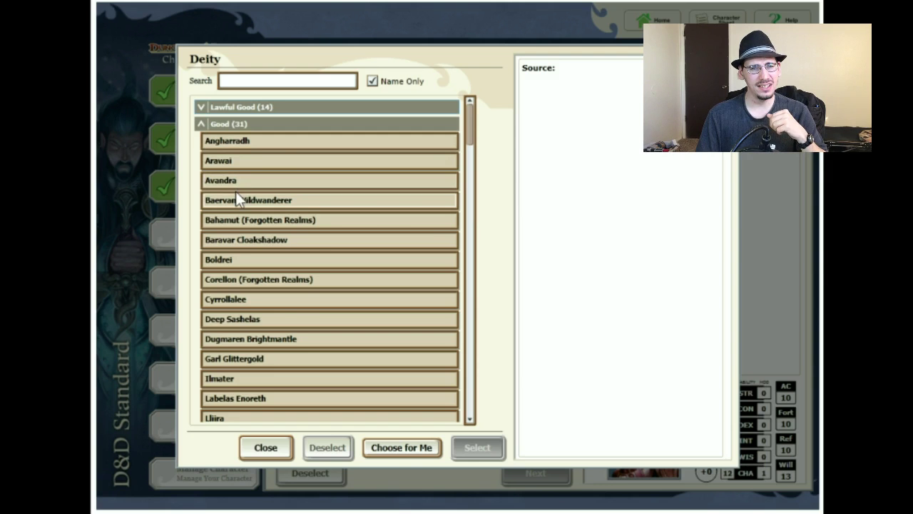
scroll(256, 307, down, 3)
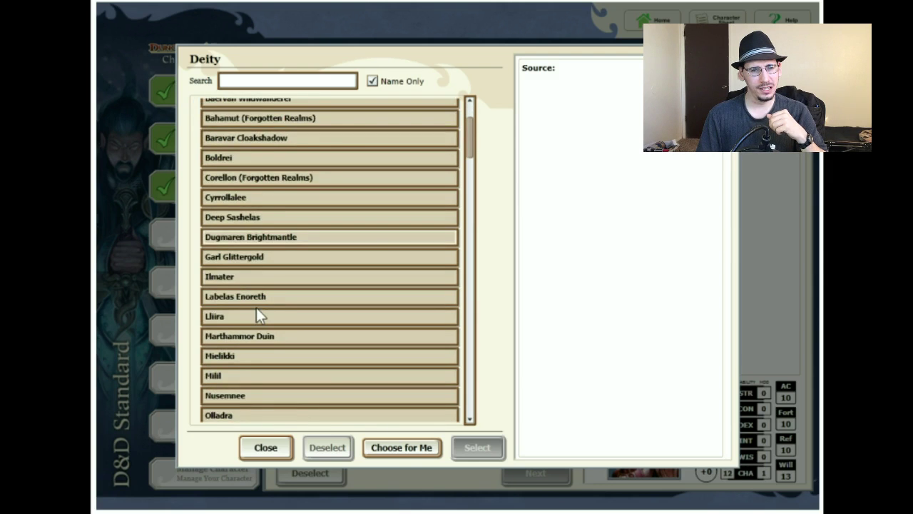
scroll(257, 314, down, 3)
scroll(245, 336, down, 2)
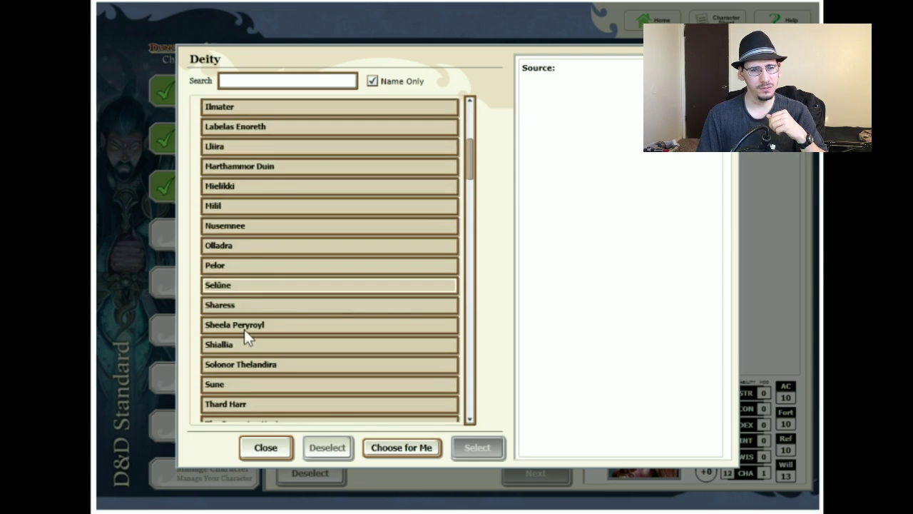
click(260, 310)
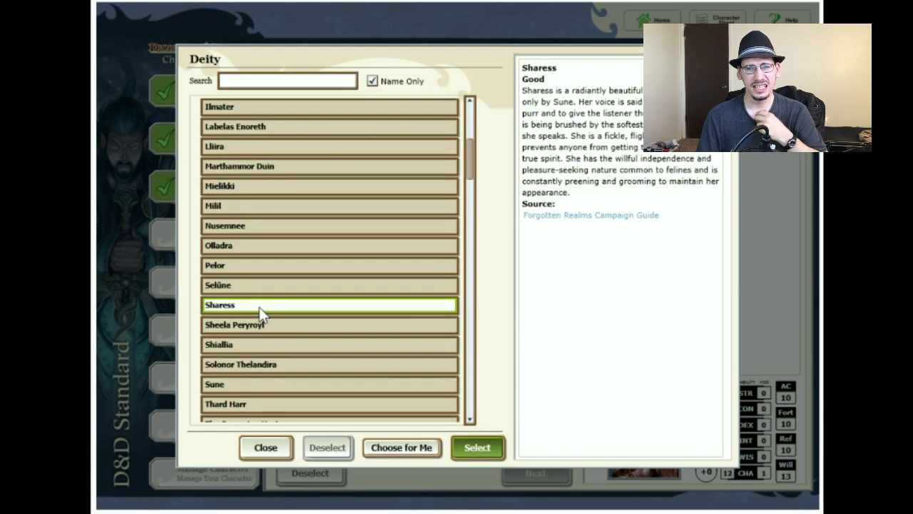
click(256, 323)
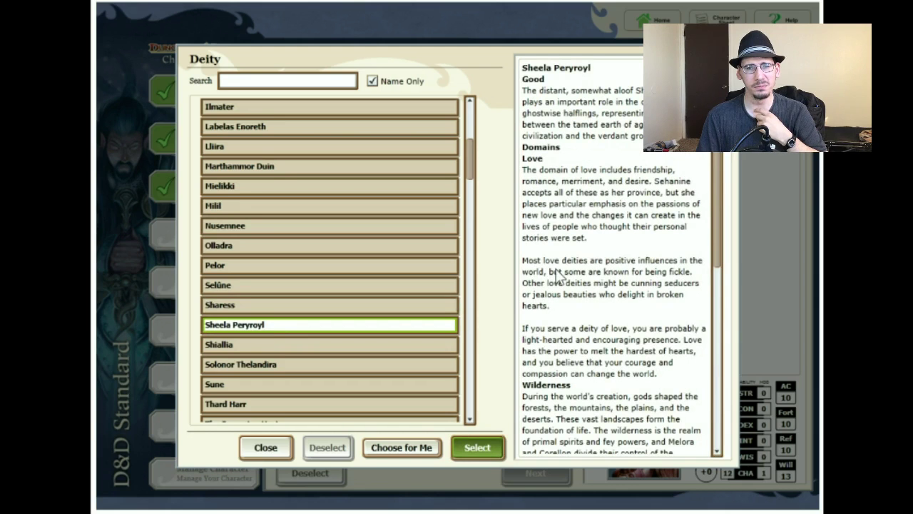
scroll(560, 276, down, 10)
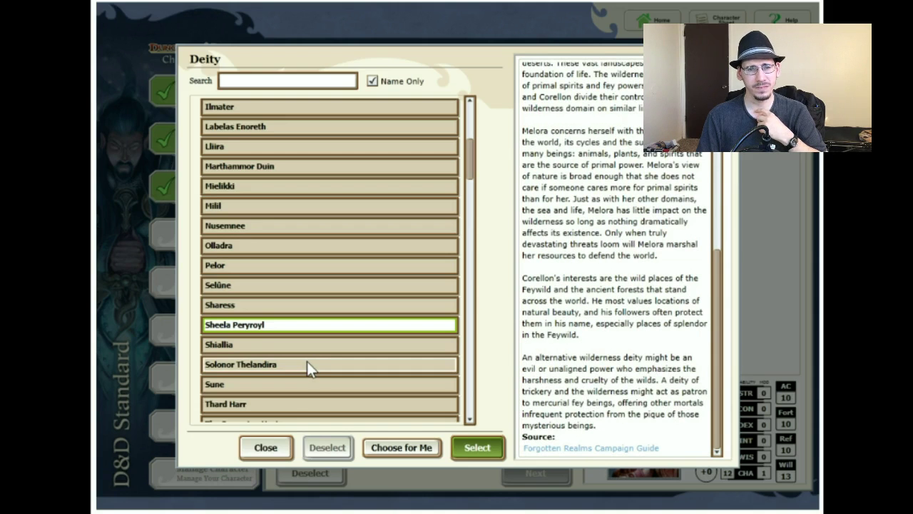
Read the description and tenets of The Sovereign Host, and choose it as the hero's deity
scroll(314, 356, down, 1)
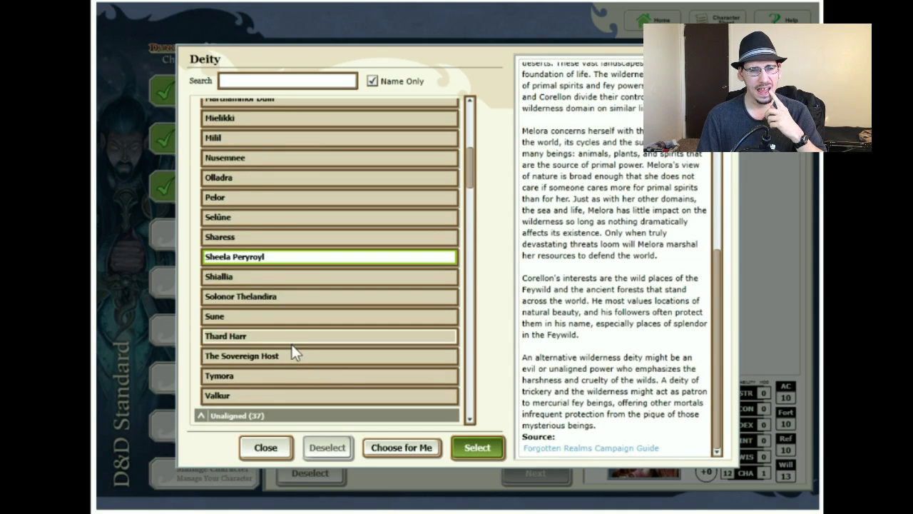
click(291, 355)
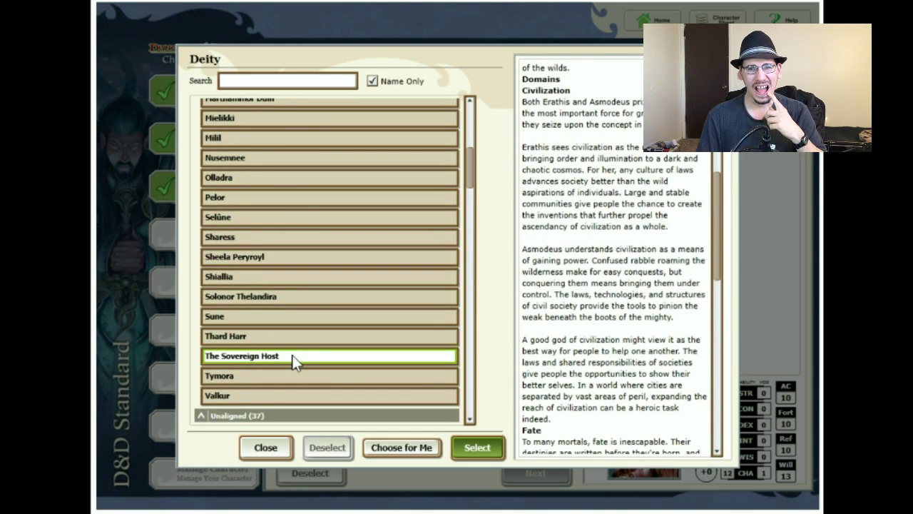
scroll(592, 250, up, 7)
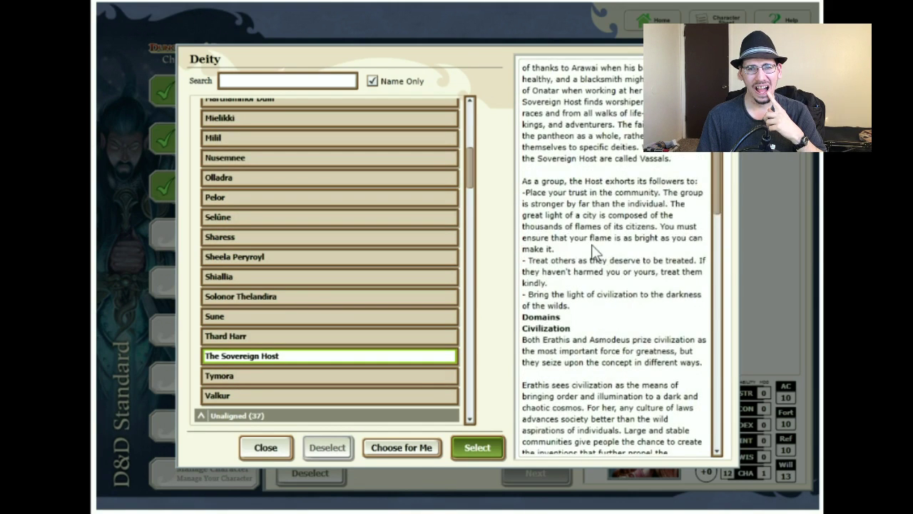
scroll(594, 250, up, 4)
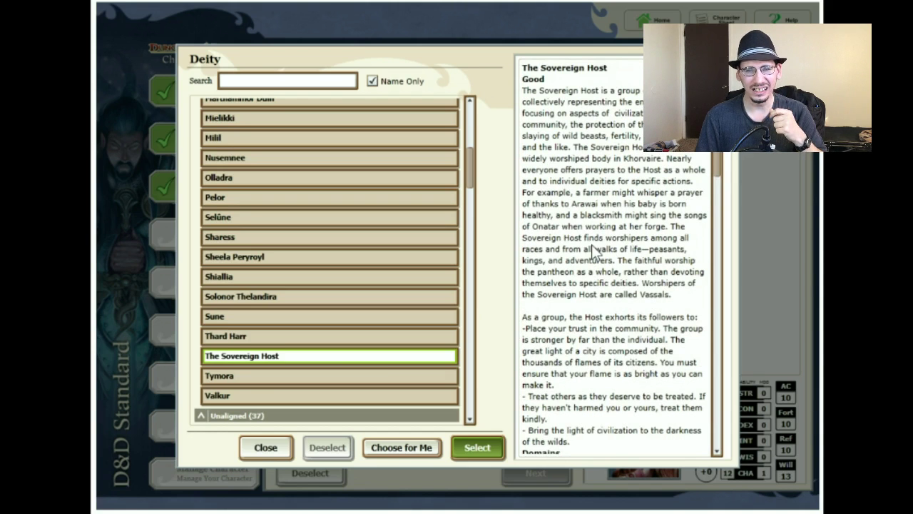
scroll(592, 249, down, 2)
scroll(592, 250, down, 5)
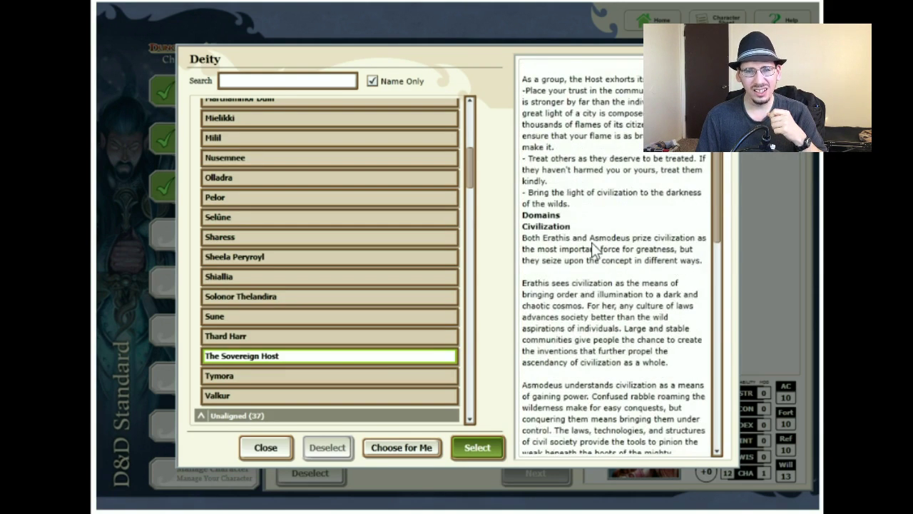
scroll(594, 250, up, 1)
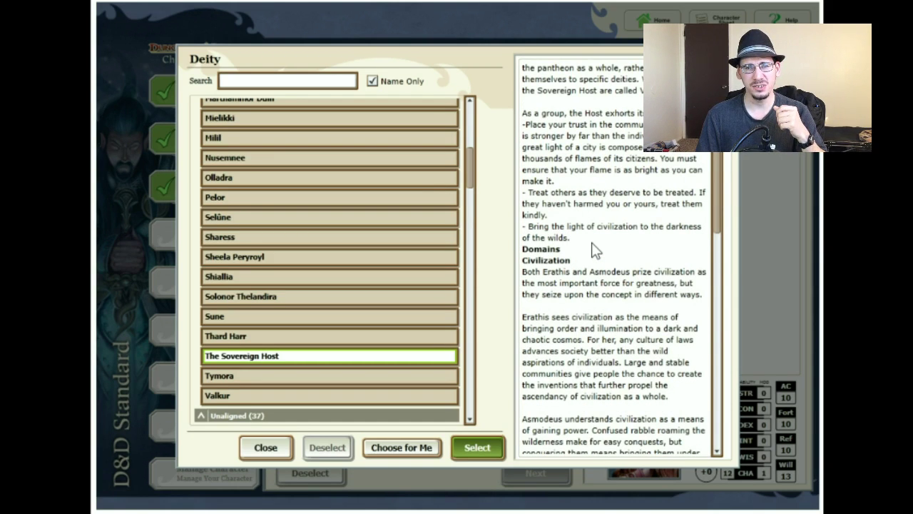
click(481, 448)
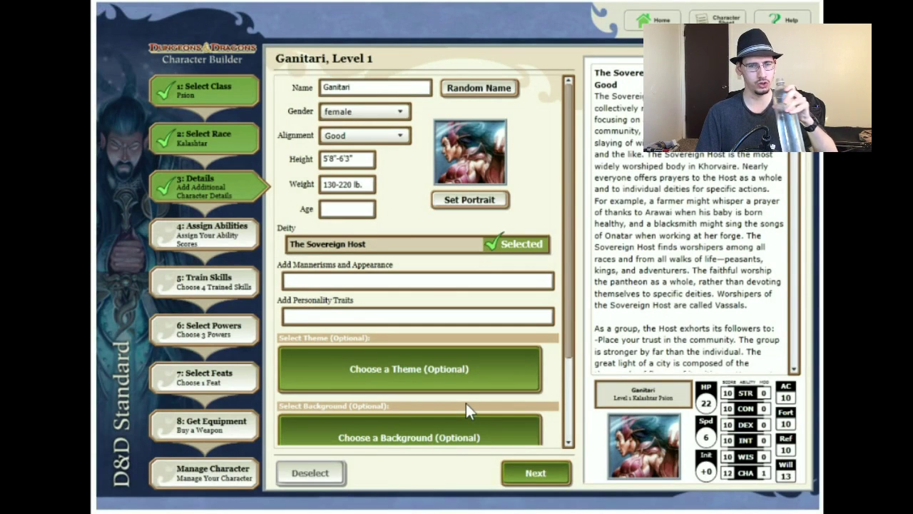
Open the optional theme choices for the hero and look through the whole list of available themes
scroll(472, 356, down, 3)
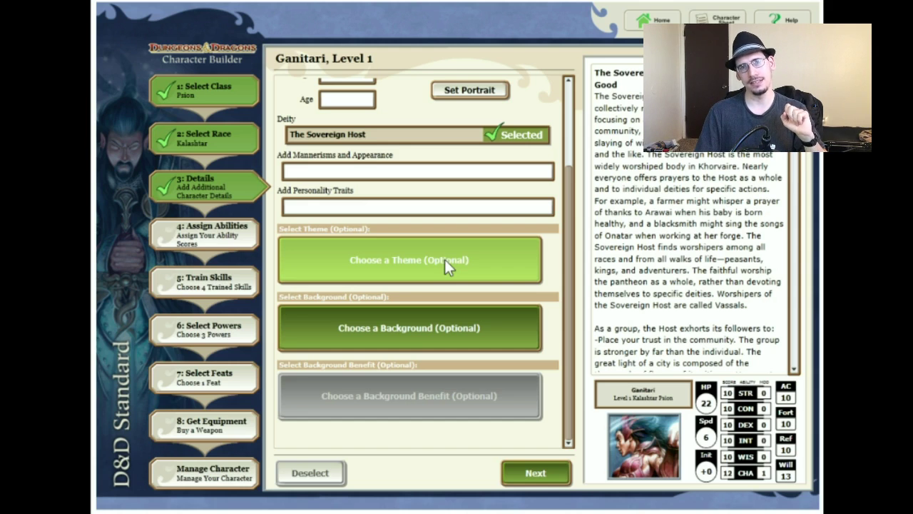
click(444, 259)
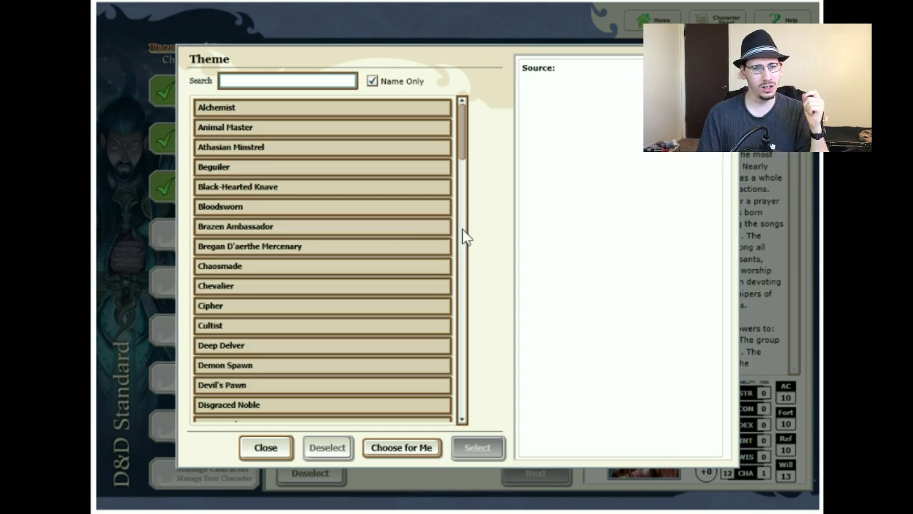
scroll(426, 291, down, 2)
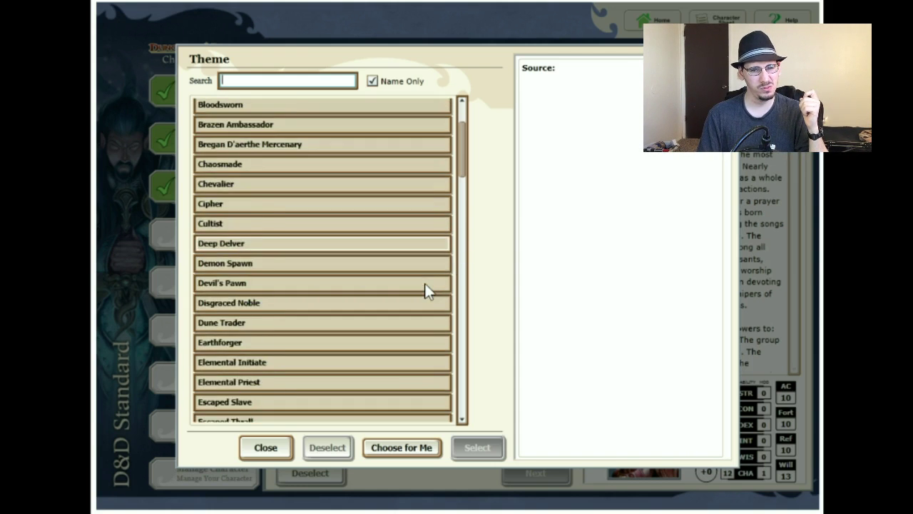
scroll(424, 285, down, 2)
scroll(425, 285, down, 3)
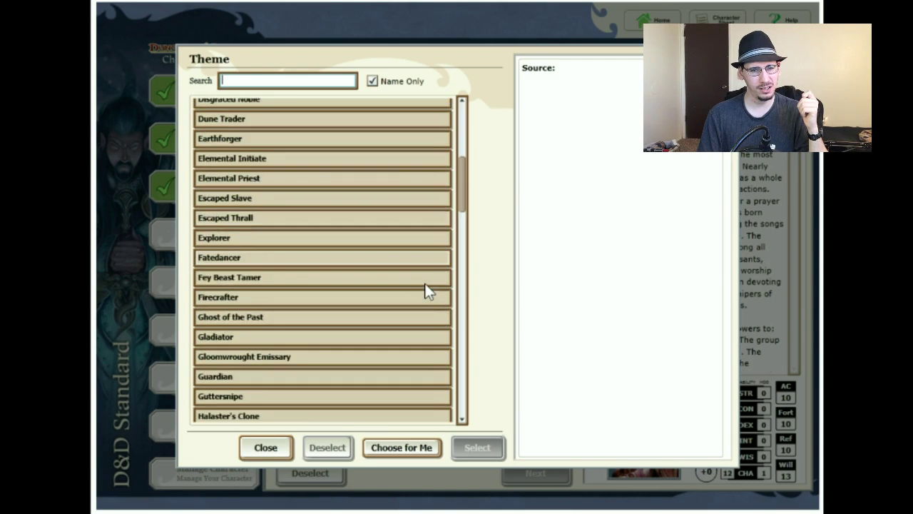
scroll(425, 290, down, 3)
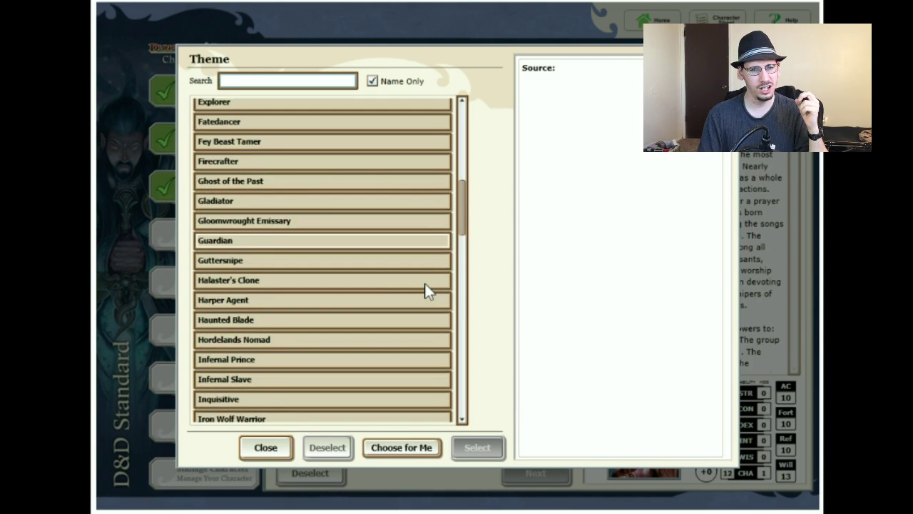
scroll(425, 288, down, 6)
scroll(424, 285, down, 4)
scroll(425, 284, down, 2)
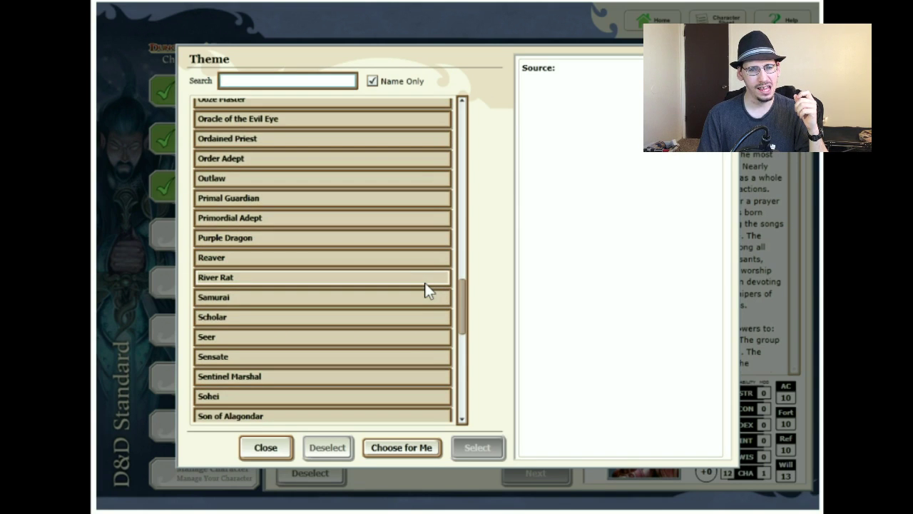
scroll(423, 330, down, 8)
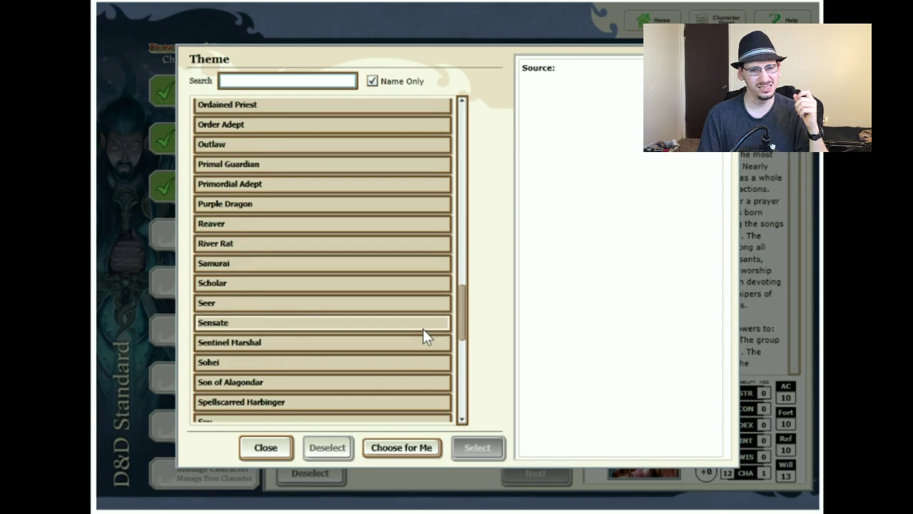
scroll(422, 333, down, 5)
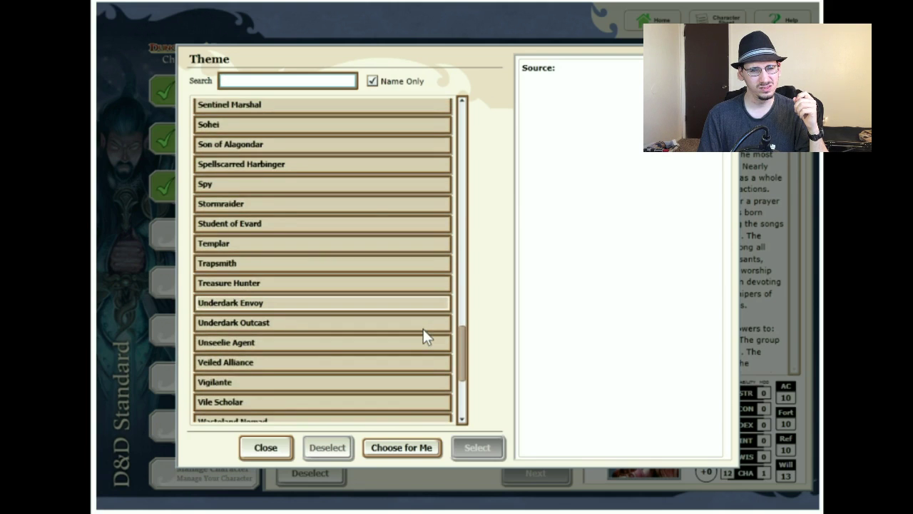
scroll(422, 336, down, 10)
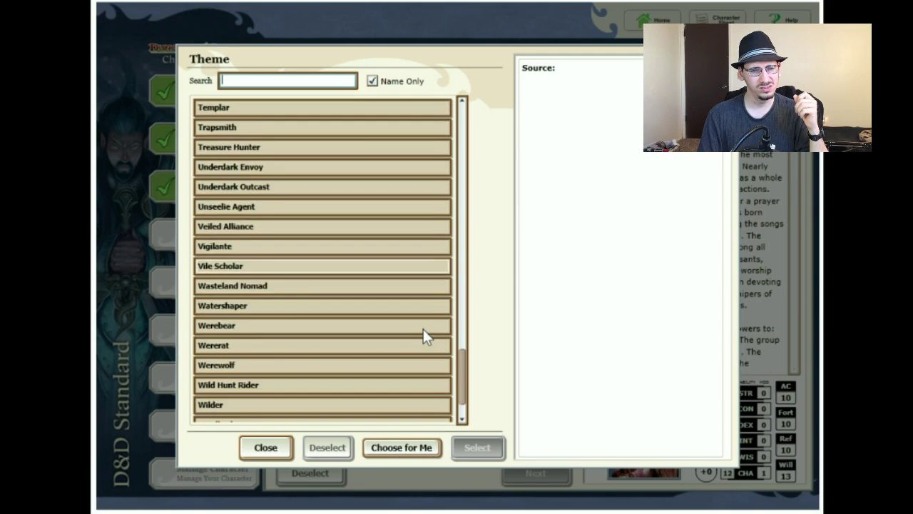
scroll(423, 337, down, 1)
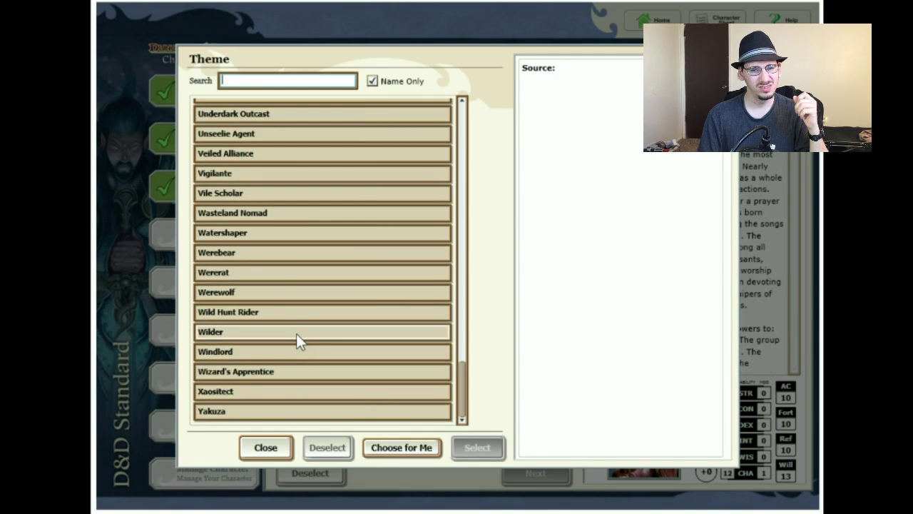
scroll(250, 220, up, 2)
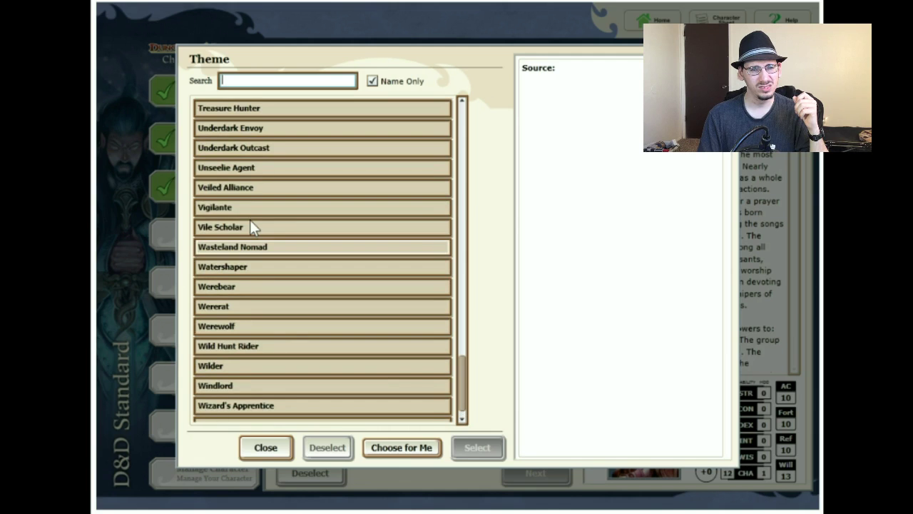
scroll(278, 227, up, 5)
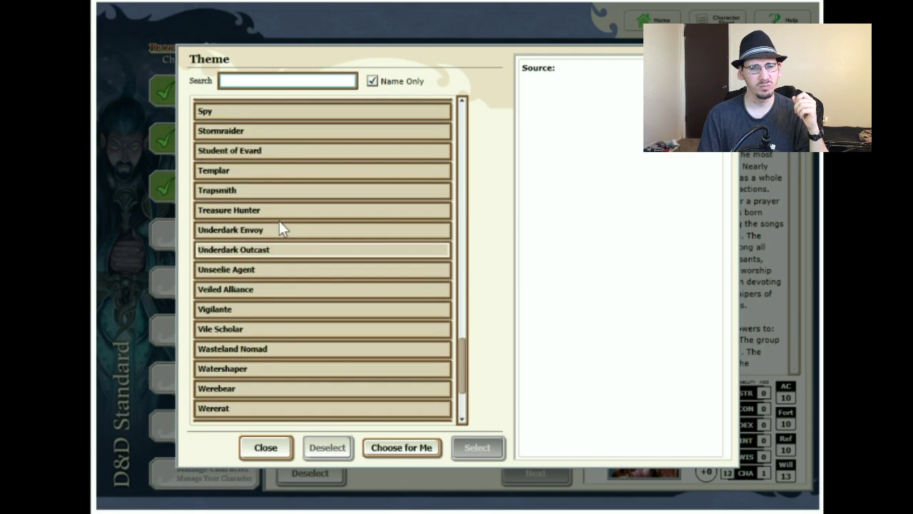
scroll(279, 222, up, 3)
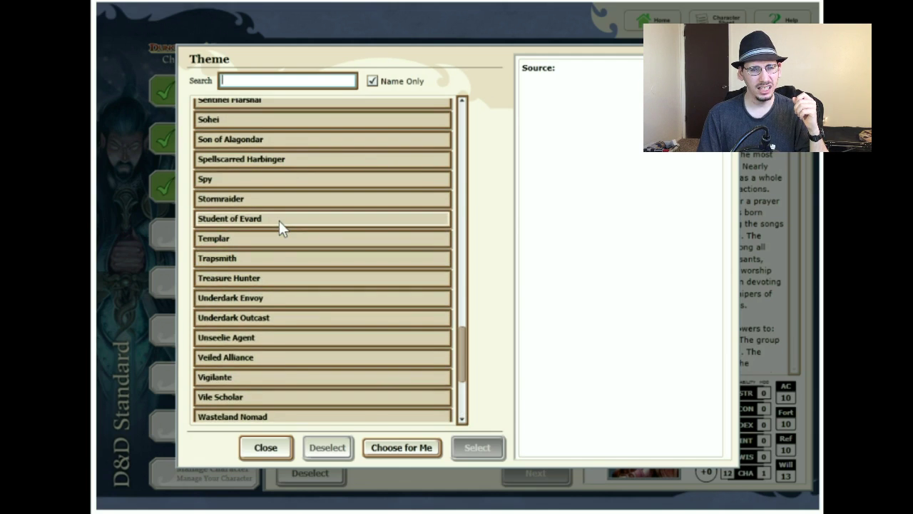
scroll(277, 223, up, 3)
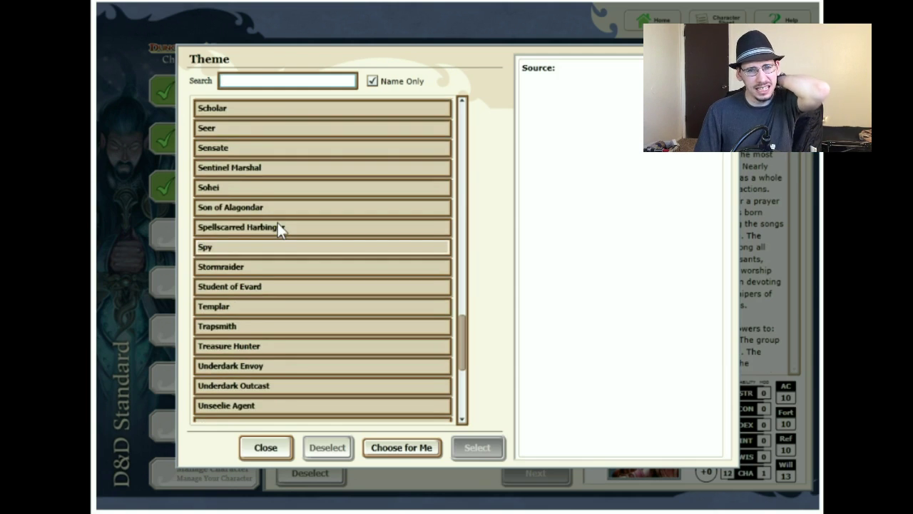
Read the descriptions of the Son of Alagondar and Sensate themes
click(273, 208)
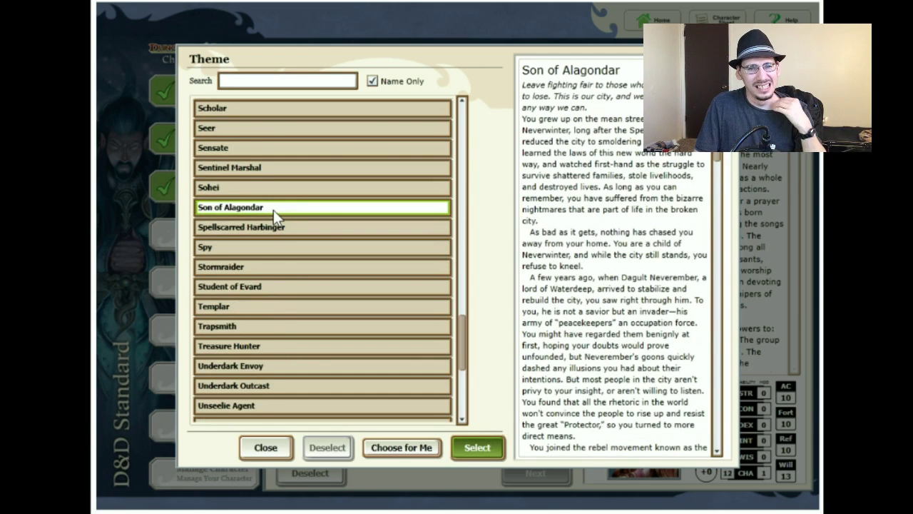
scroll(273, 210, up, 1)
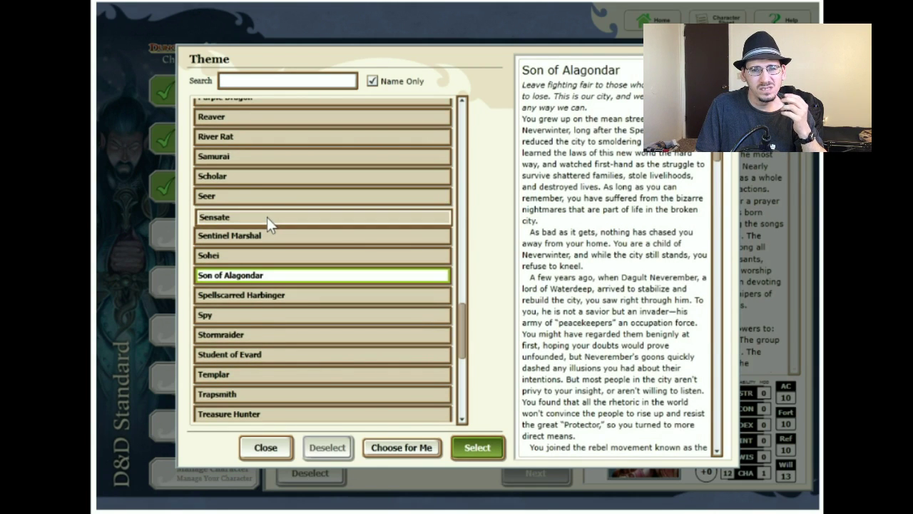
click(267, 217)
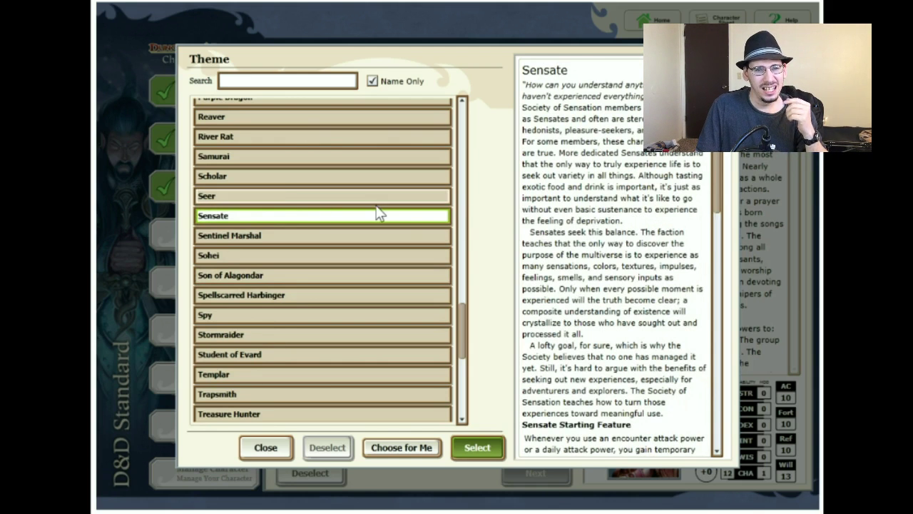
scroll(377, 209, up, 1)
scroll(376, 212, up, 2)
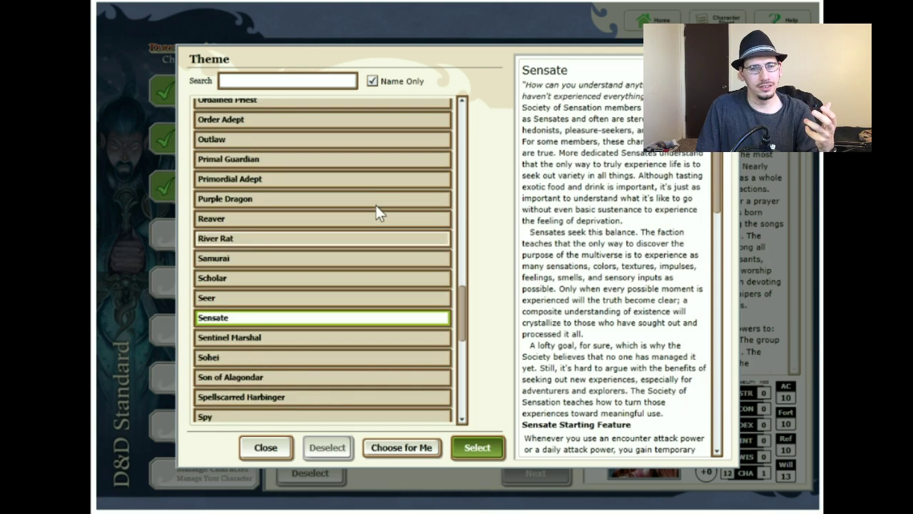
scroll(376, 207, down, 1)
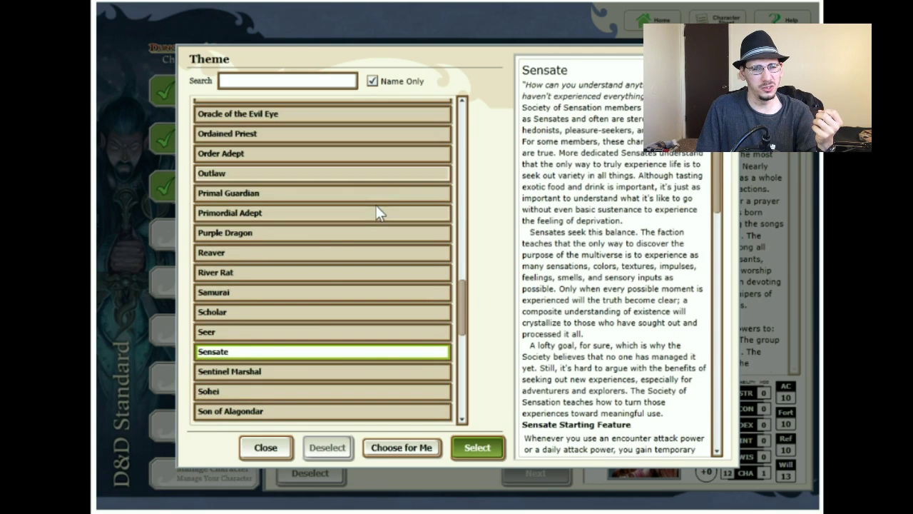
scroll(314, 201, up, 2)
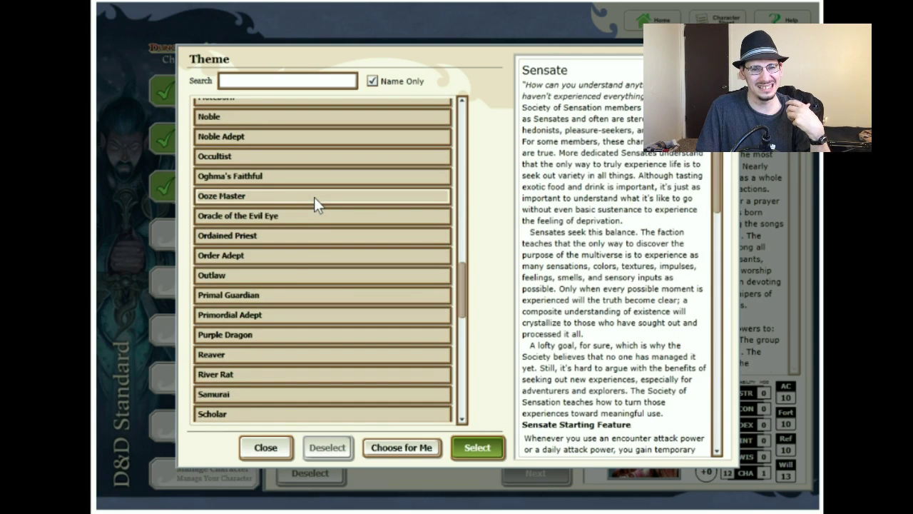
Read the description of the Order Adept theme and look through the themes listed before it
click(283, 257)
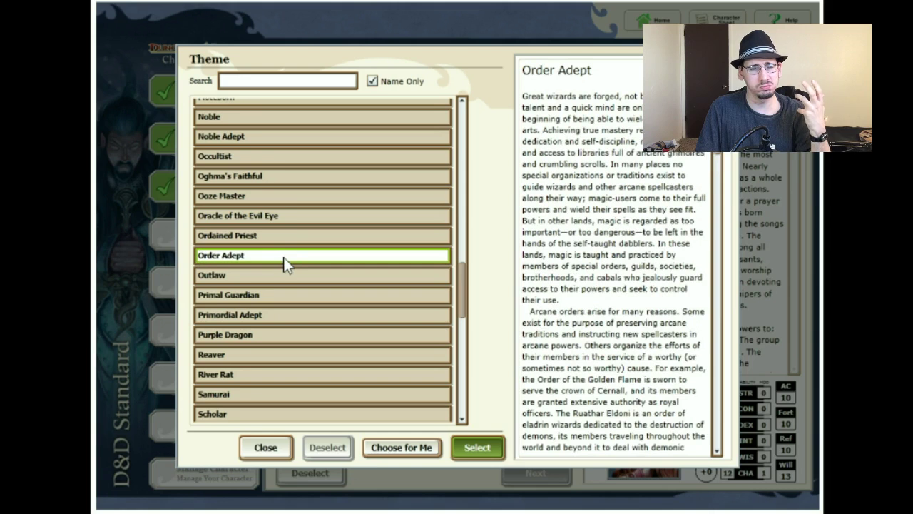
scroll(321, 341, up, 1)
scroll(320, 343, up, 1)
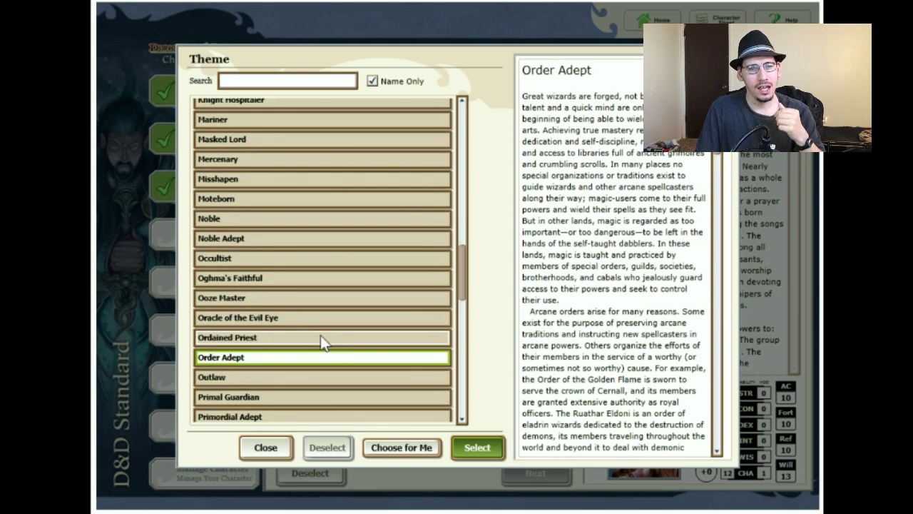
scroll(320, 342, up, 1)
scroll(320, 343, up, 1)
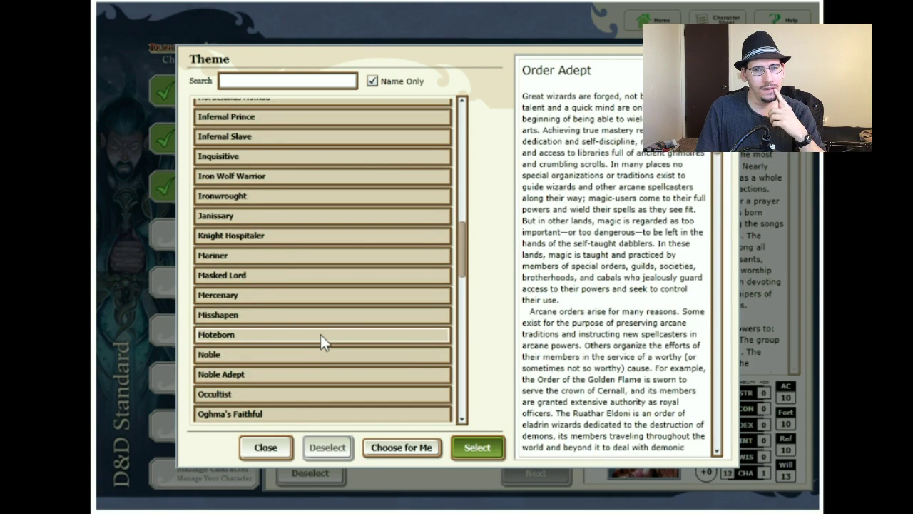
scroll(320, 335, up, 1)
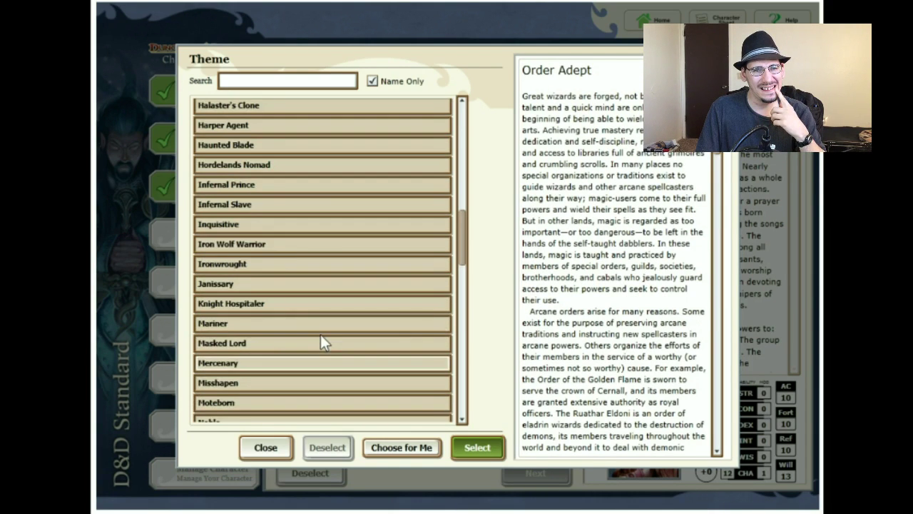
Read the Inquisitive theme's description, level features and optional powers, and choose it as the hero's theme
click(288, 228)
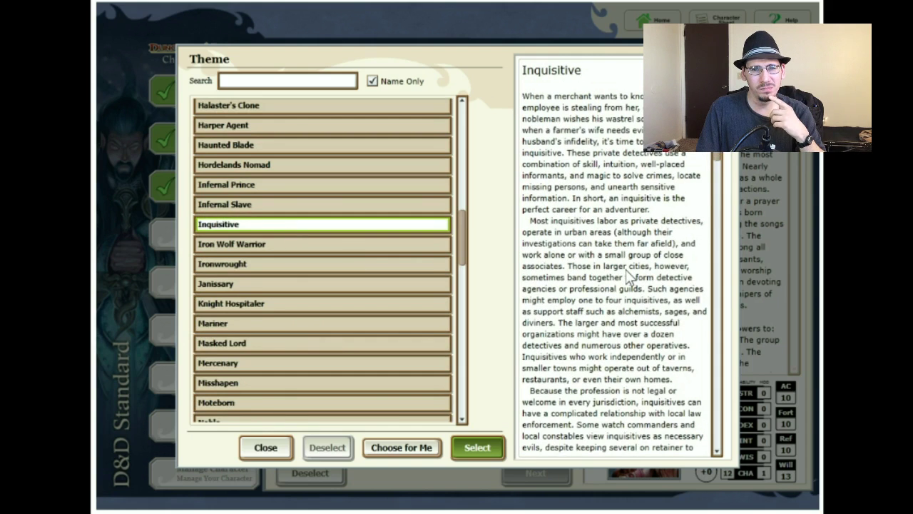
scroll(628, 275, down, 2)
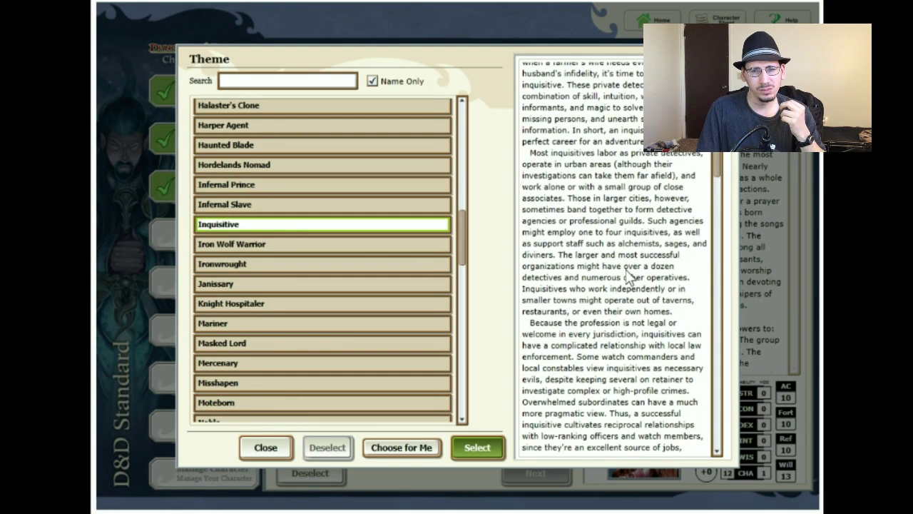
scroll(628, 275, down, 6)
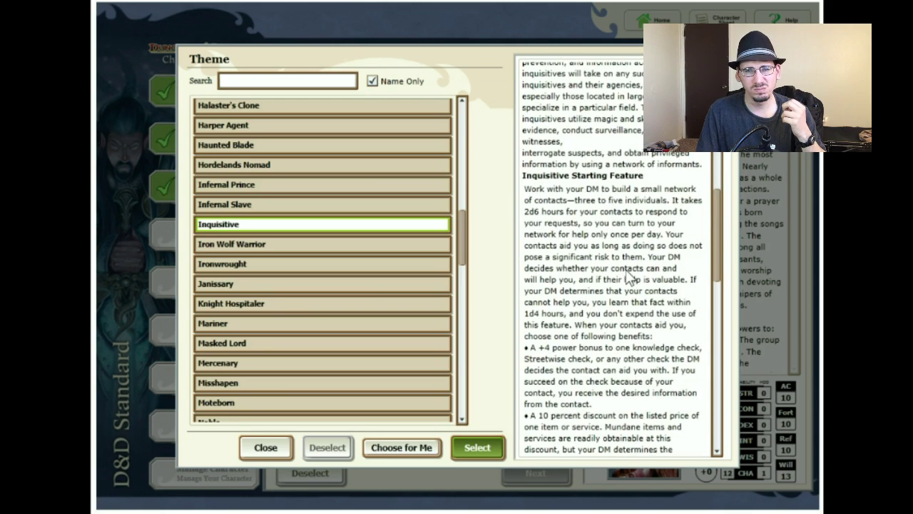
scroll(629, 275, down, 8)
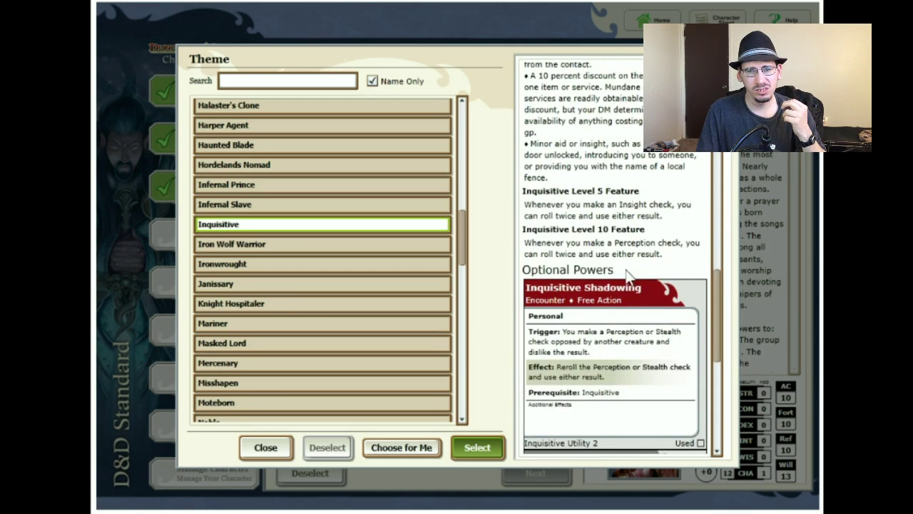
scroll(628, 277, down, 3)
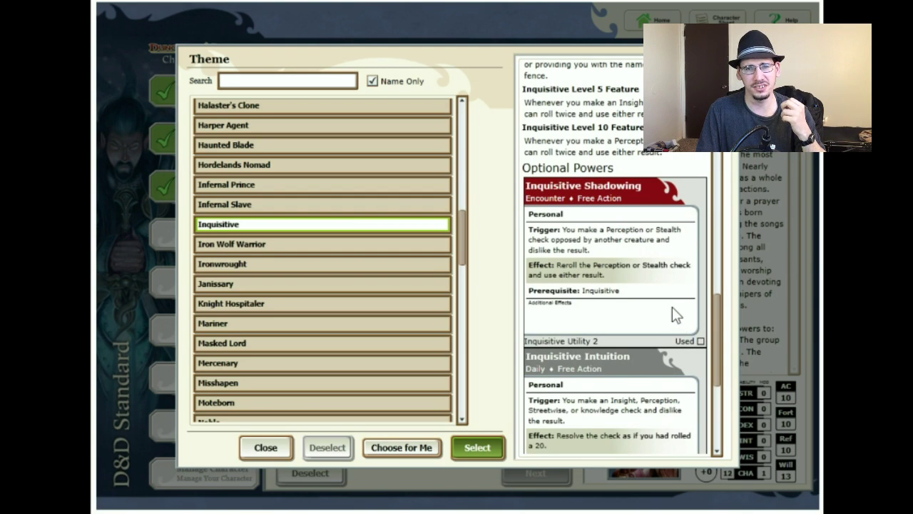
scroll(672, 306, down, 5)
scroll(671, 309, down, 1)
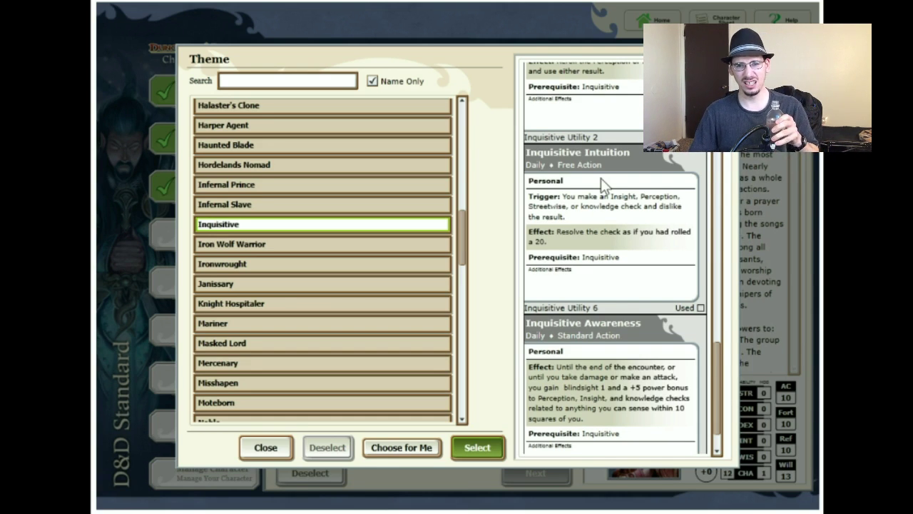
scroll(606, 189, down, 2)
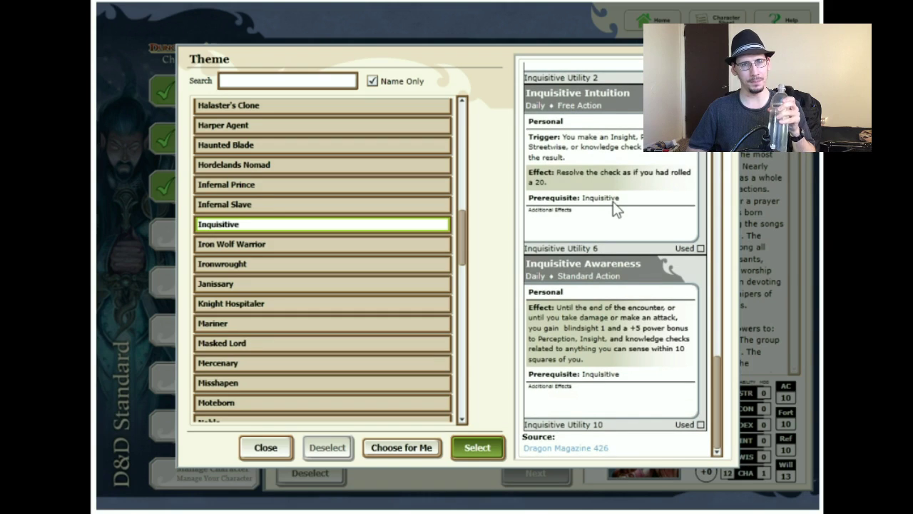
click(490, 458)
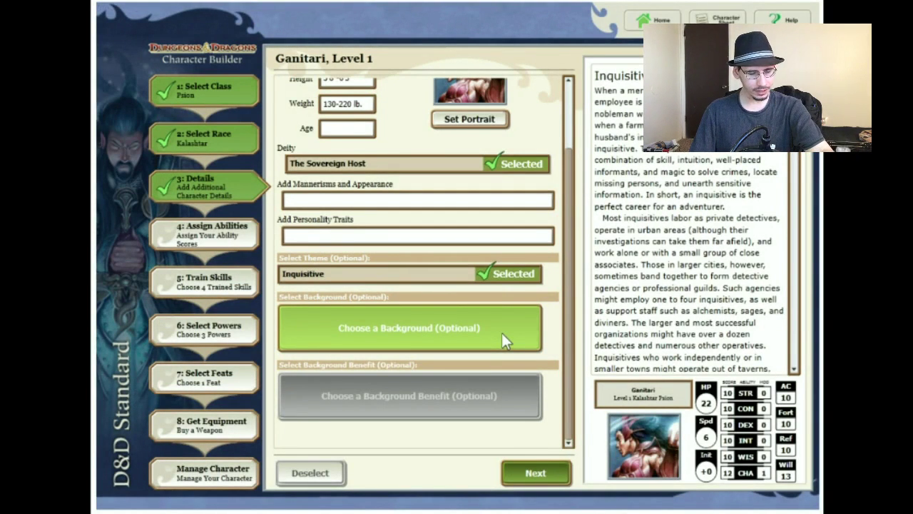
Open the optional background choices and collapse every campaign category in the list
click(466, 324)
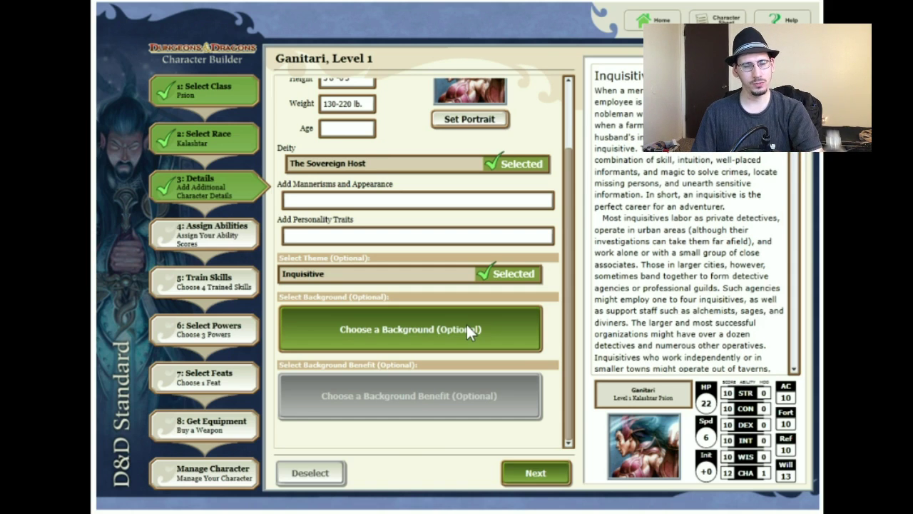
click(418, 327)
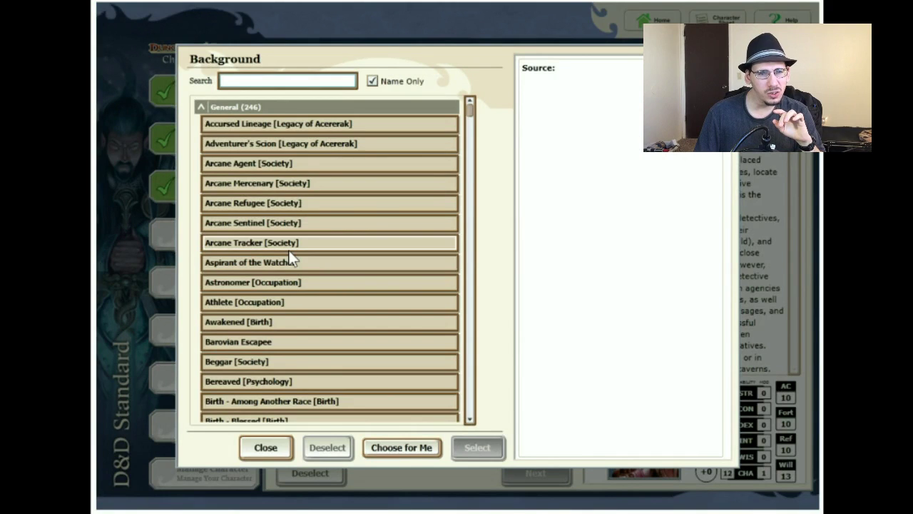
click(200, 107)
click(200, 124)
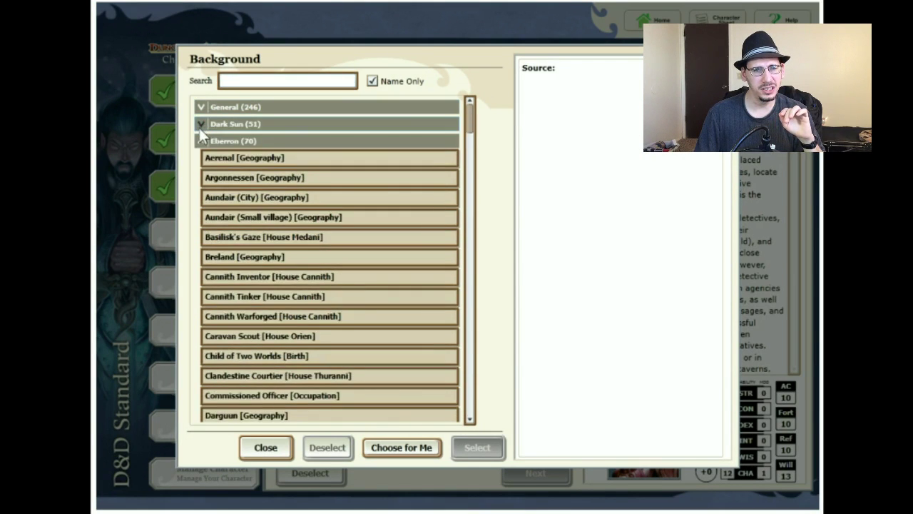
click(200, 140)
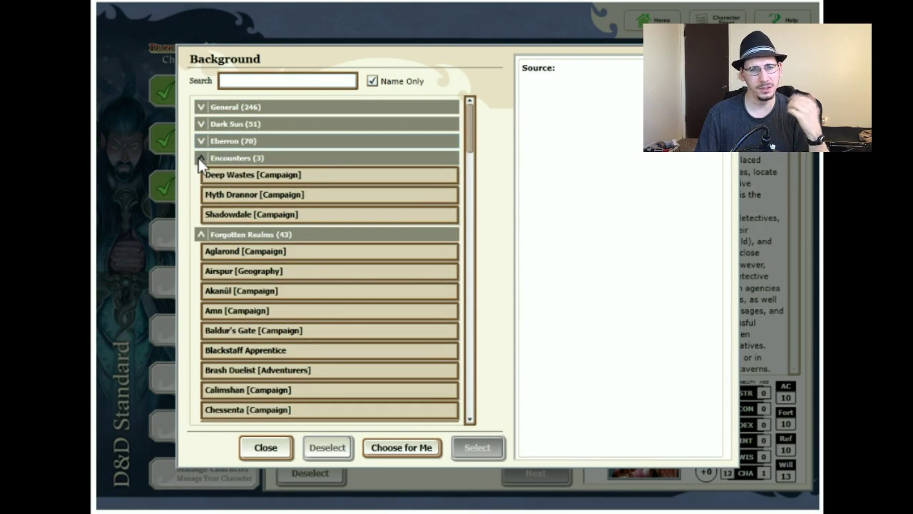
click(200, 158)
click(199, 175)
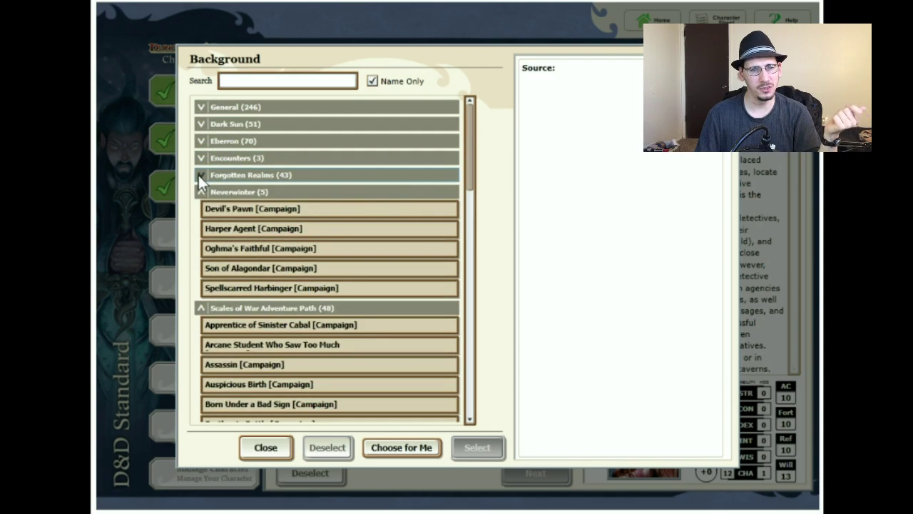
click(200, 192)
click(201, 208)
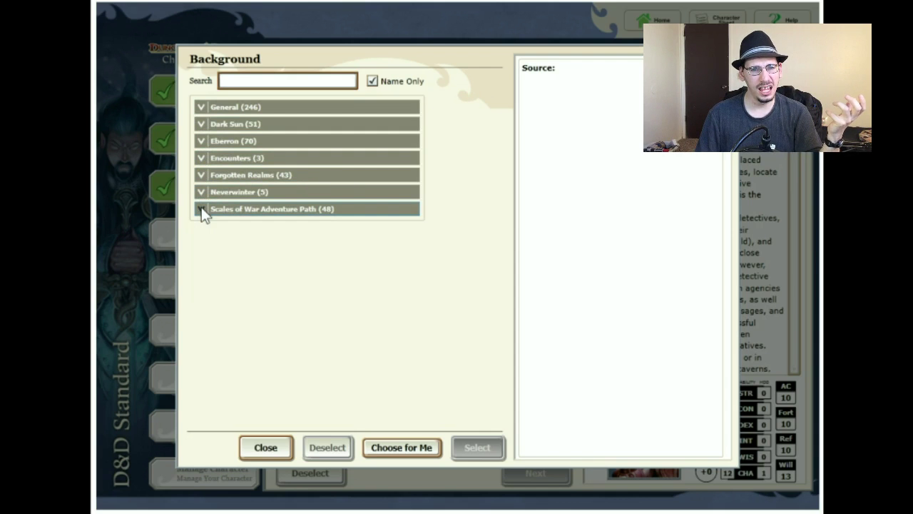
Look through the Scales of War Adventure Path backgrounds and collapse that category again
click(201, 209)
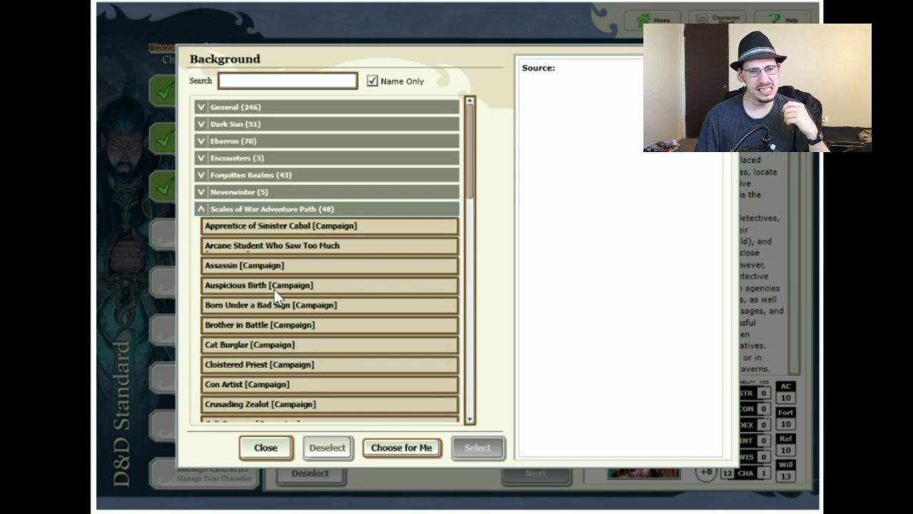
scroll(291, 297, down, 2)
scroll(291, 296, down, 3)
scroll(291, 297, down, 3)
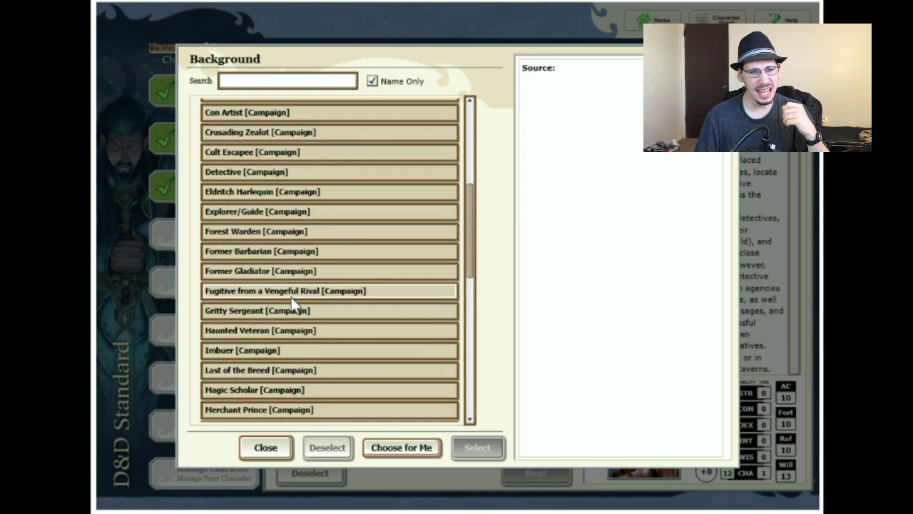
scroll(291, 297, up, 6)
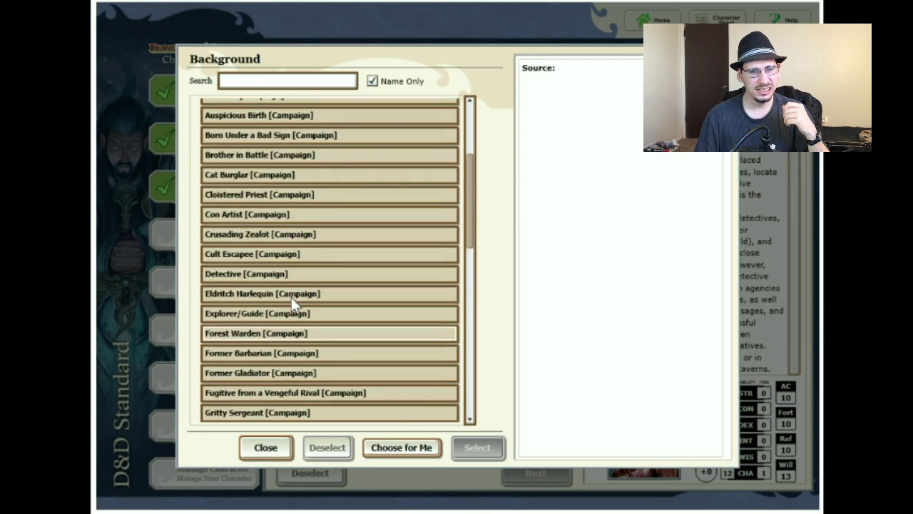
click(203, 140)
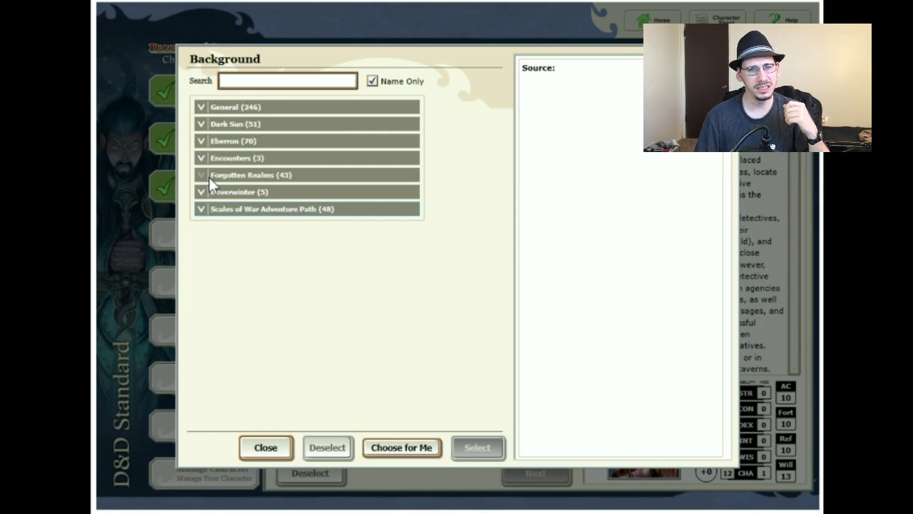
Expand the General backgrounds and look through them as far as the Early Life and Enlightened Prodigy entries
click(199, 107)
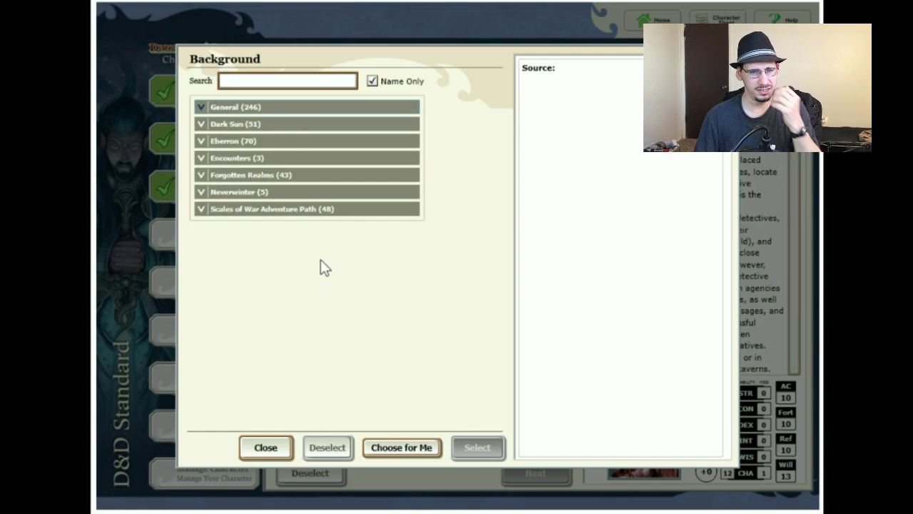
scroll(321, 261, down, 5)
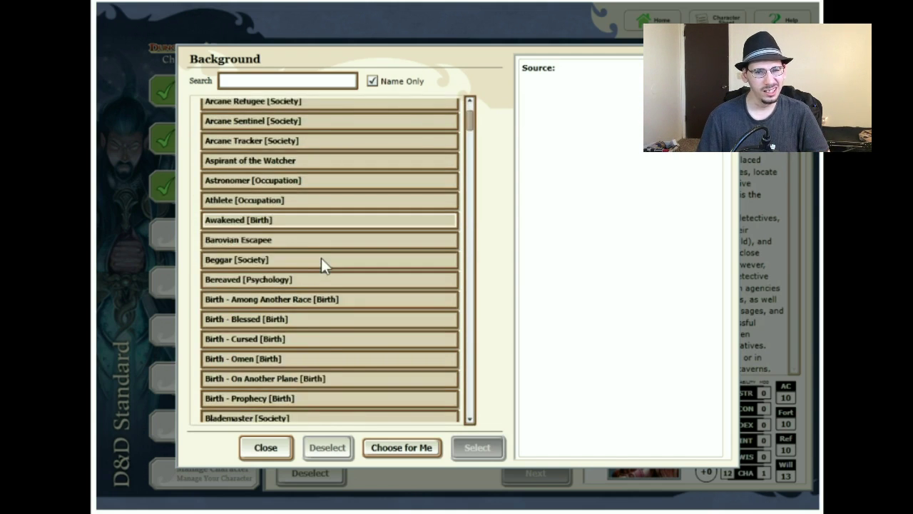
scroll(321, 258, down, 5)
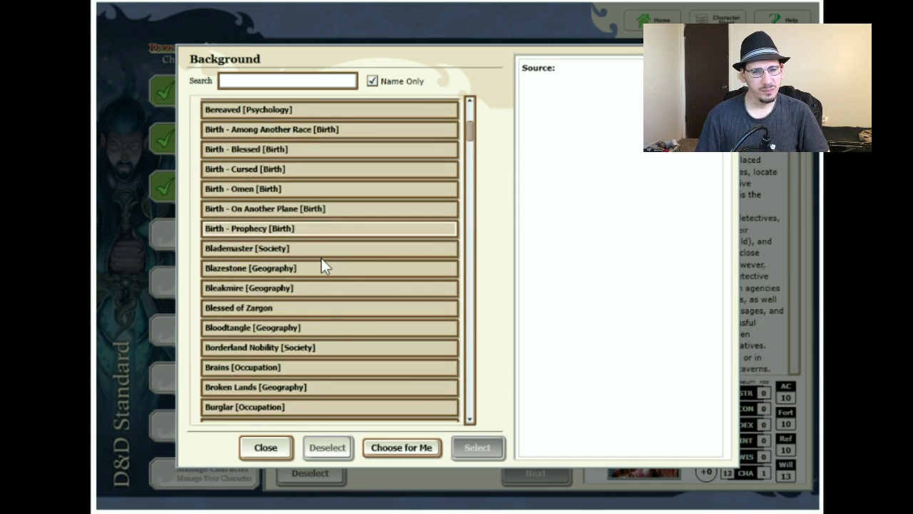
scroll(321, 259, down, 8)
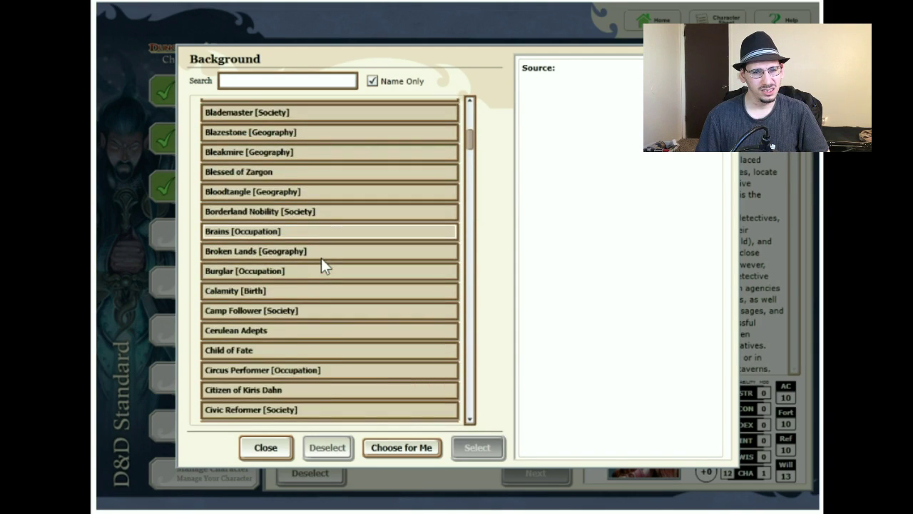
scroll(321, 262, down, 7)
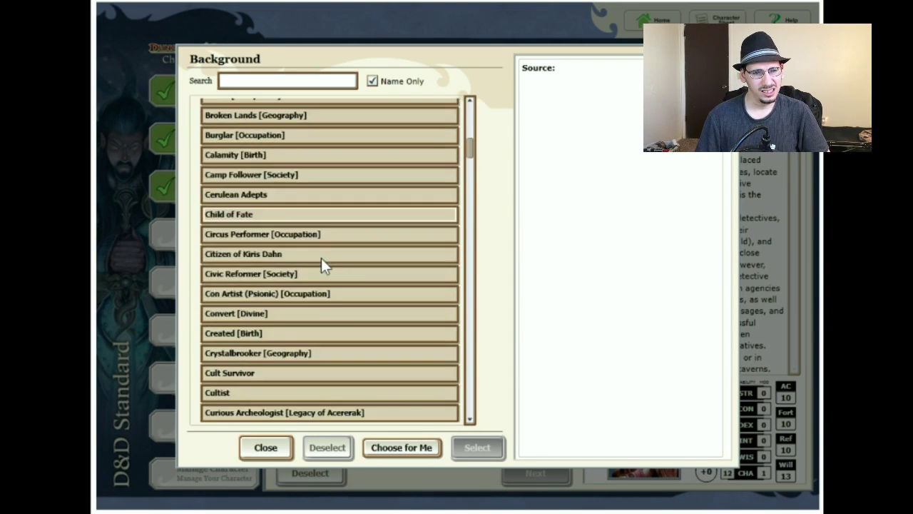
scroll(322, 290, down, 7)
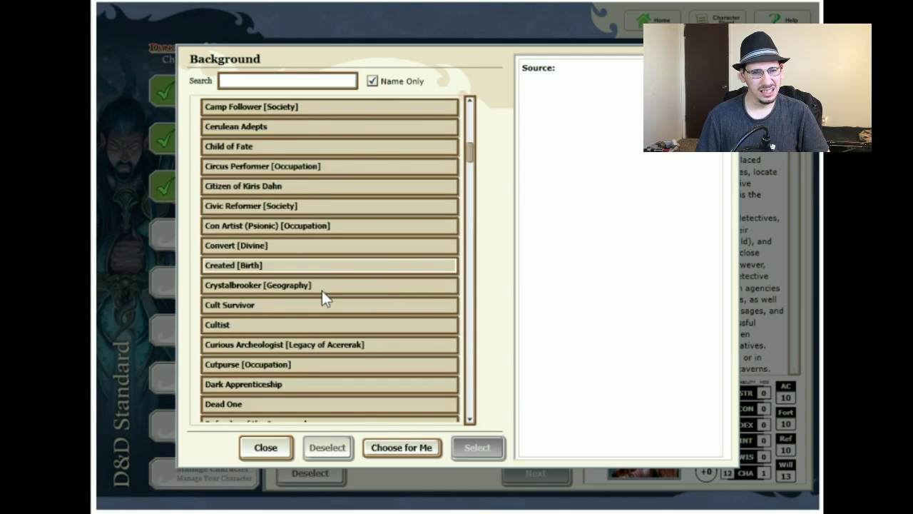
scroll(322, 297, down, 2)
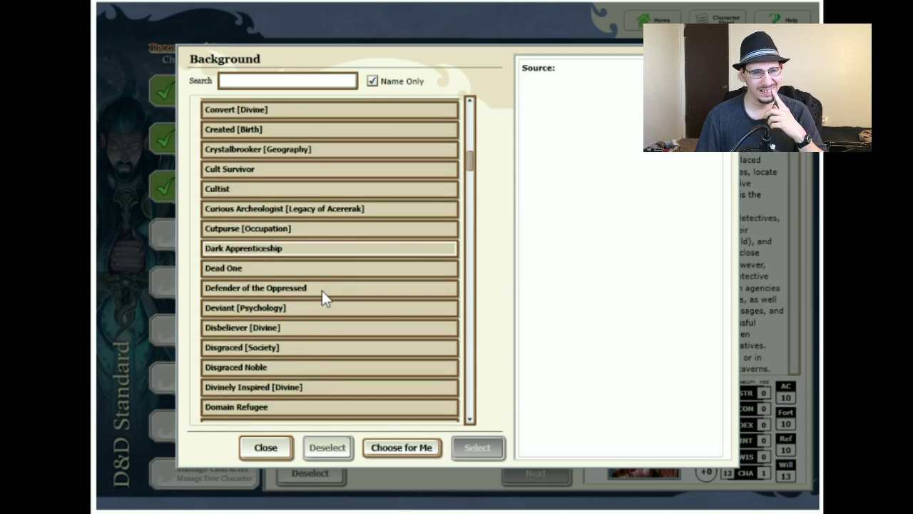
scroll(321, 297, down, 1)
scroll(322, 297, down, 5)
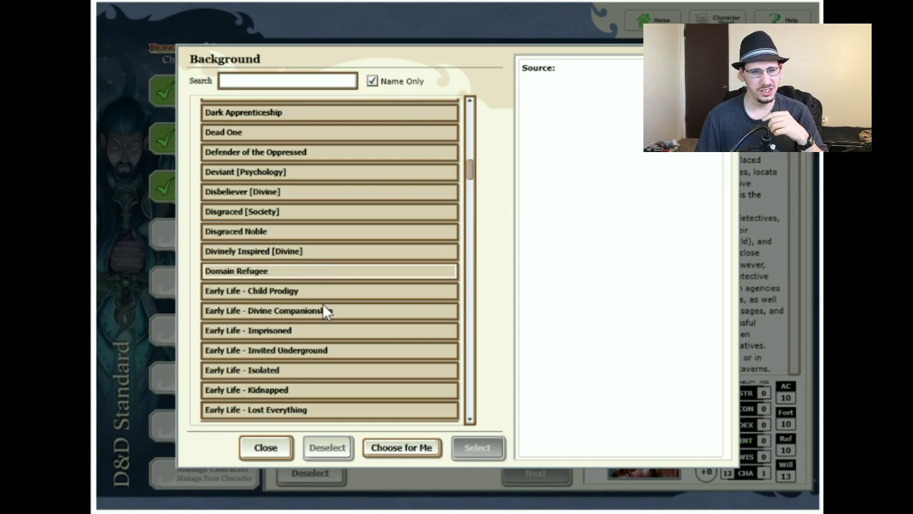
scroll(321, 301, down, 3)
scroll(321, 307, down, 2)
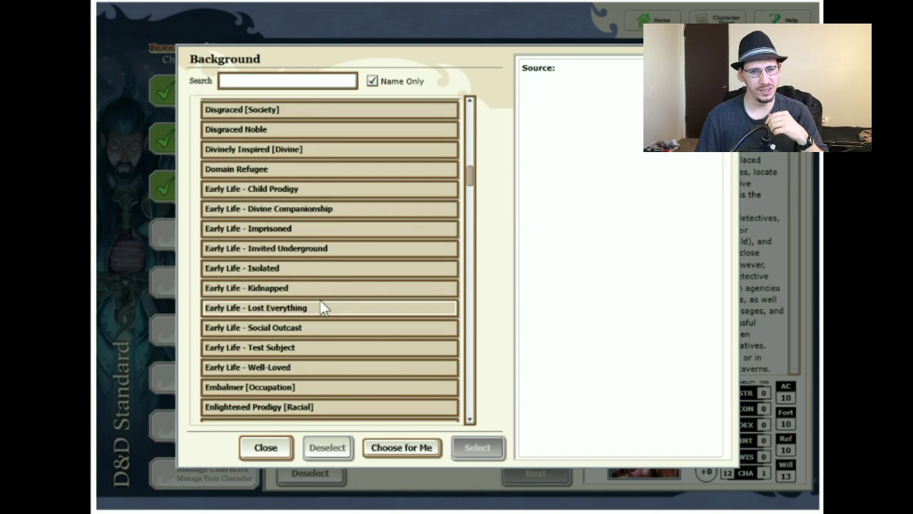
scroll(321, 308, down, 3)
scroll(321, 305, down, 2)
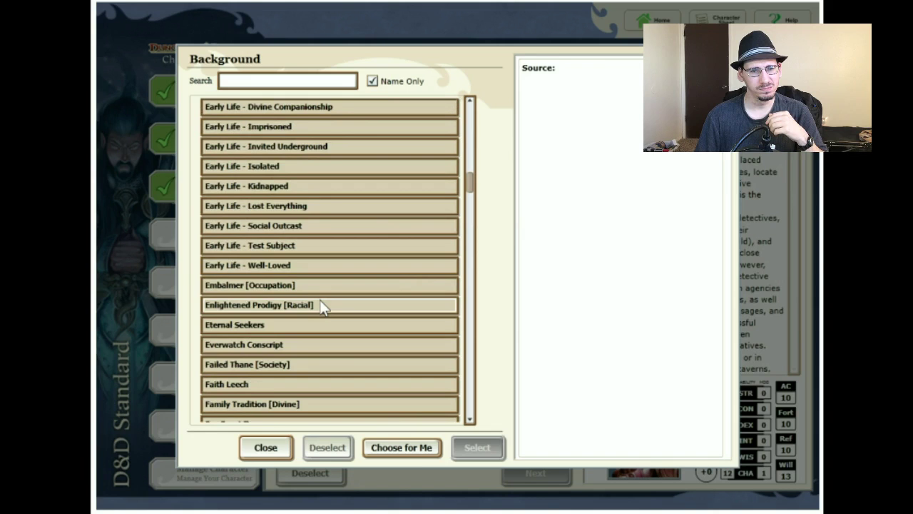
Choose Enlightened Prodigy [Racial] as the background and +2 to Religion as the background benefit
click(322, 305)
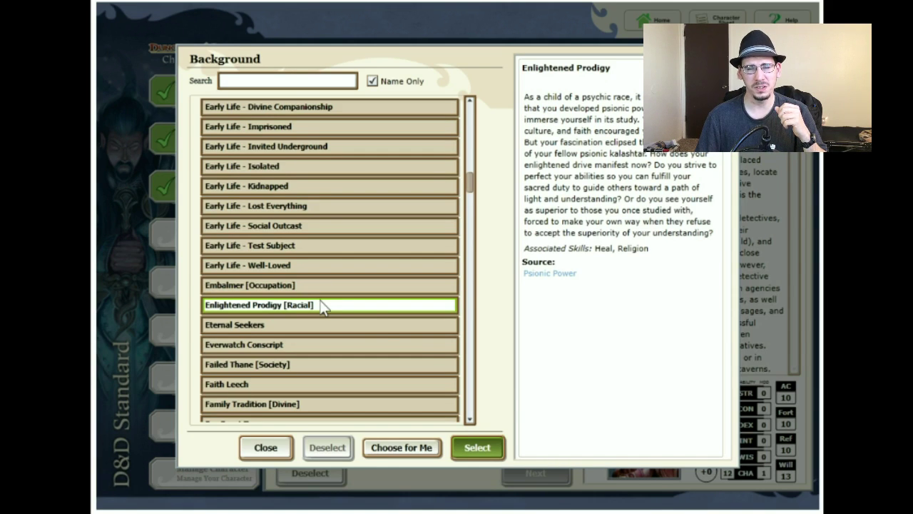
click(472, 448)
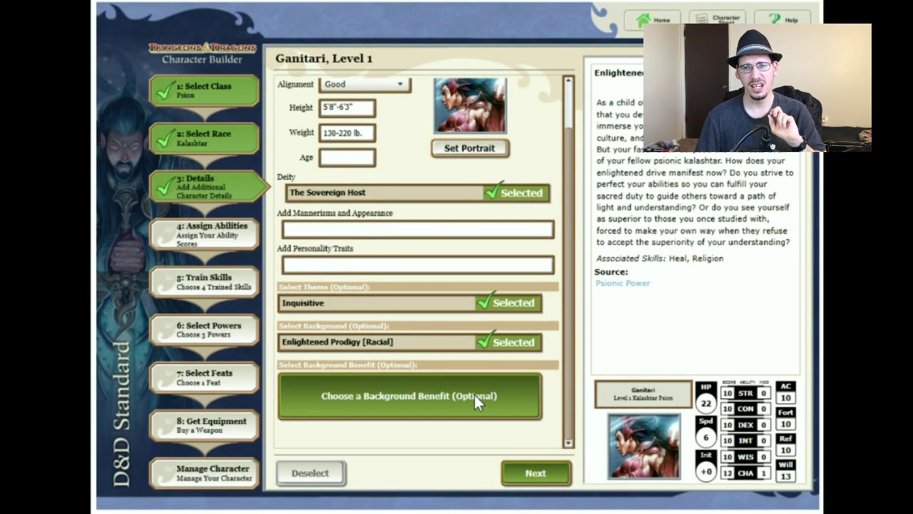
click(475, 394)
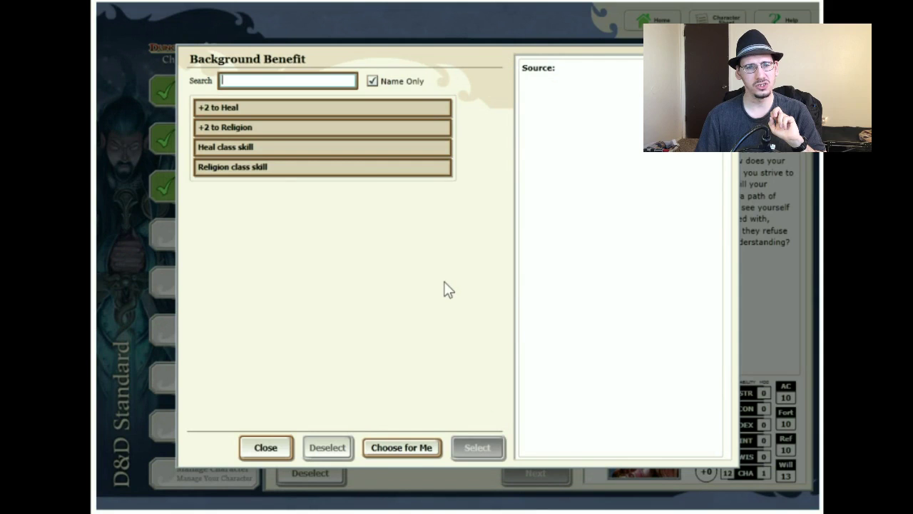
click(359, 138)
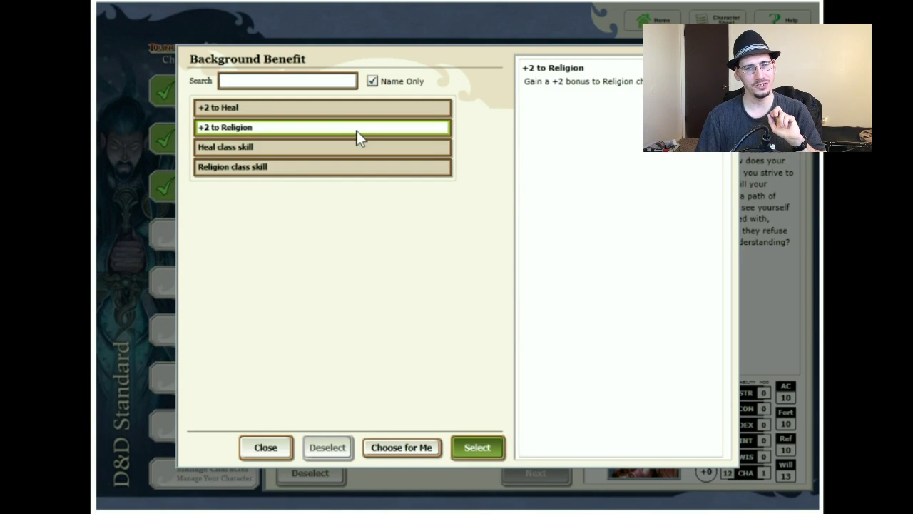
click(474, 445)
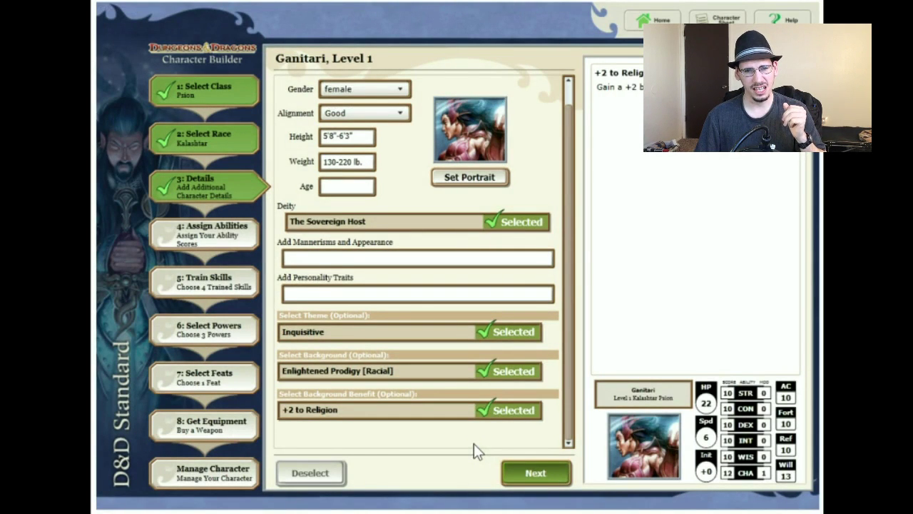
Continue to the ability scores, apply the optional +2 racial bonus to Intelligence, and roll dice for the scores
click(521, 474)
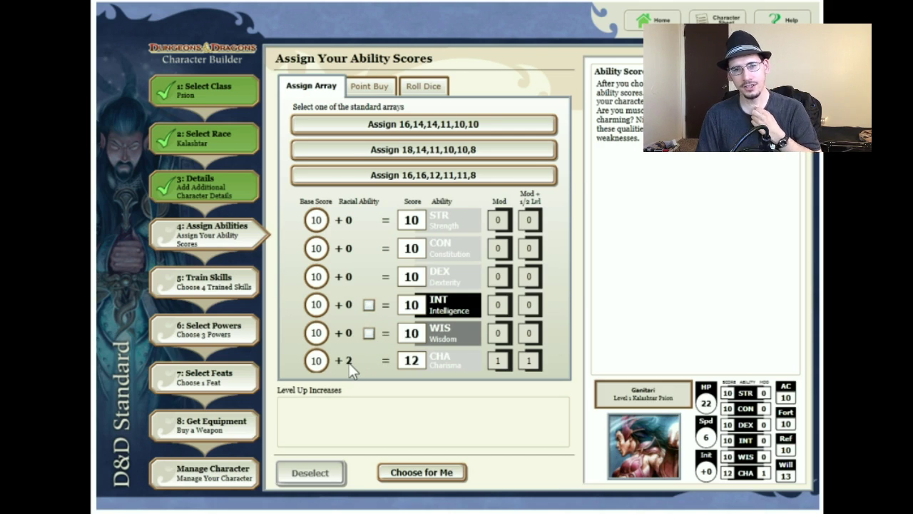
click(372, 308)
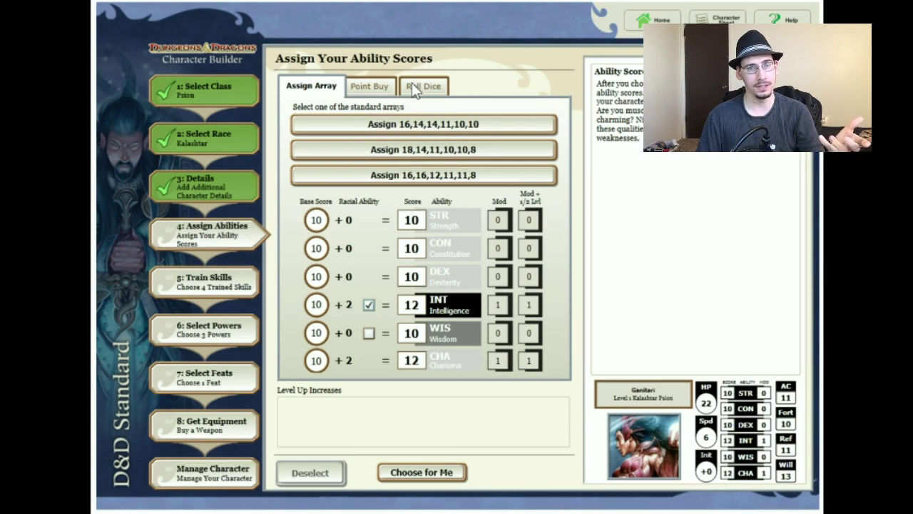
click(380, 87)
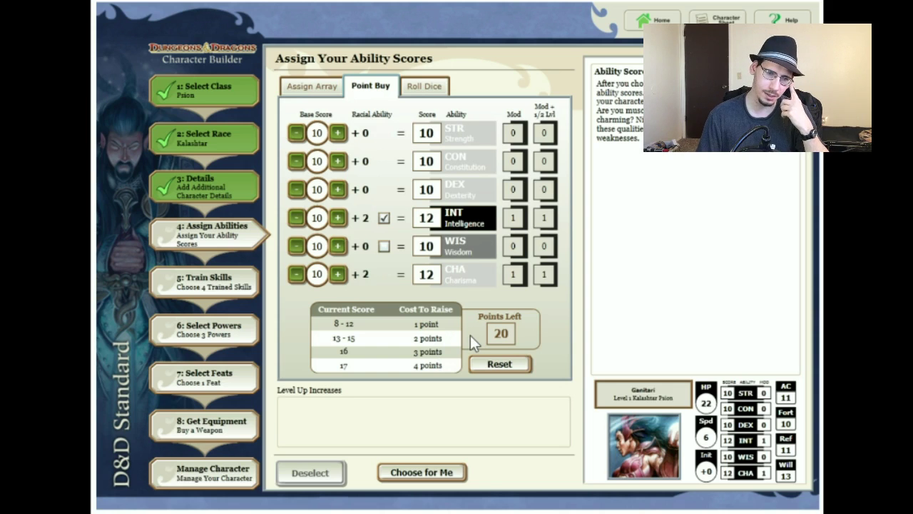
click(428, 94)
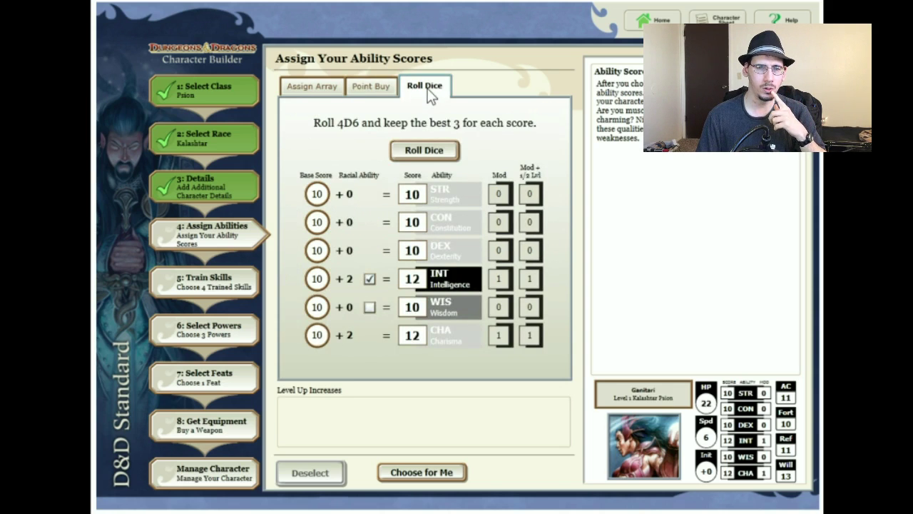
click(431, 151)
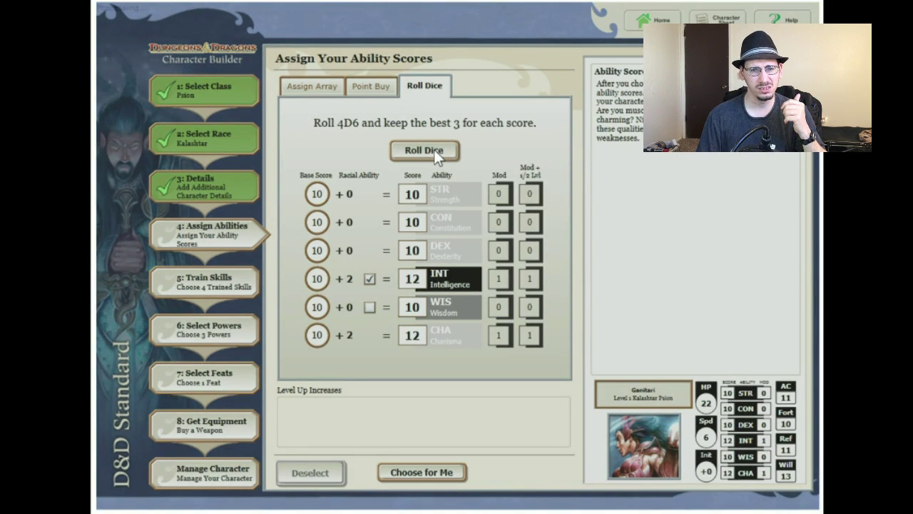
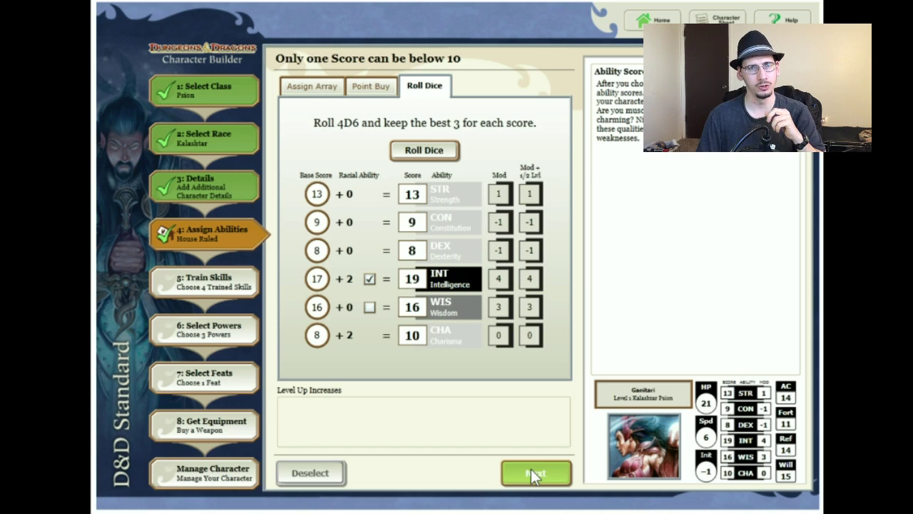
Accept the ability scores and train the Perception, Insight, History and Diplomacy skills
click(531, 472)
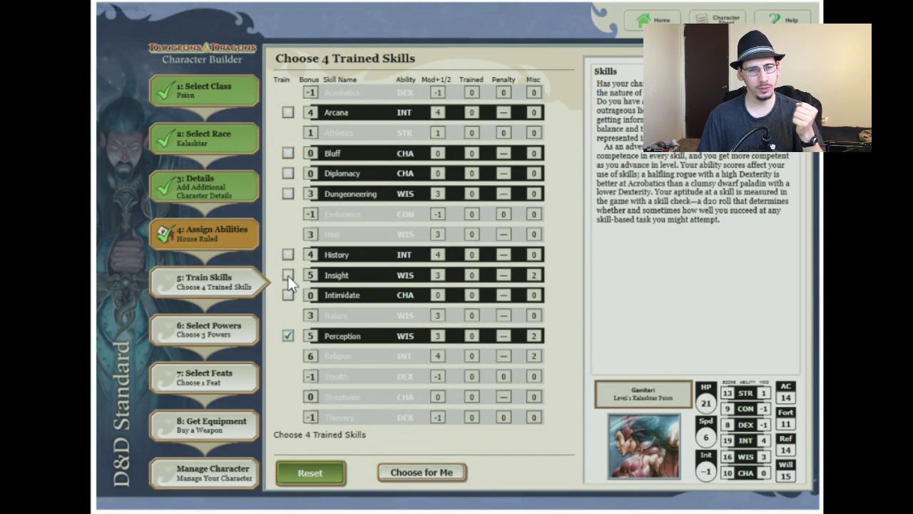
click(287, 276)
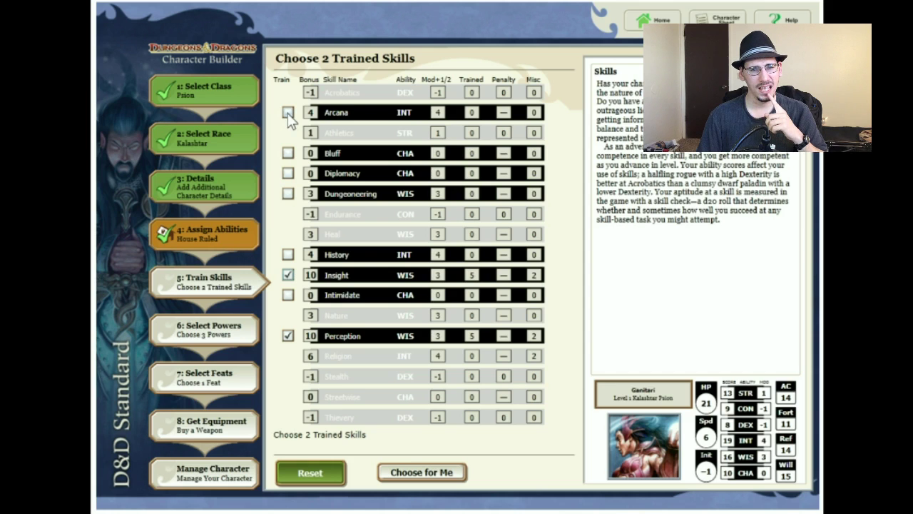
click(287, 255)
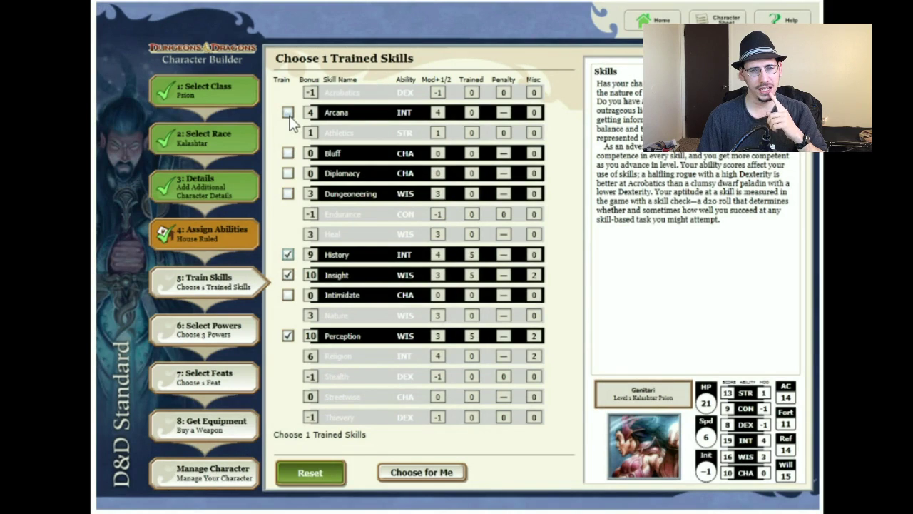
click(287, 174)
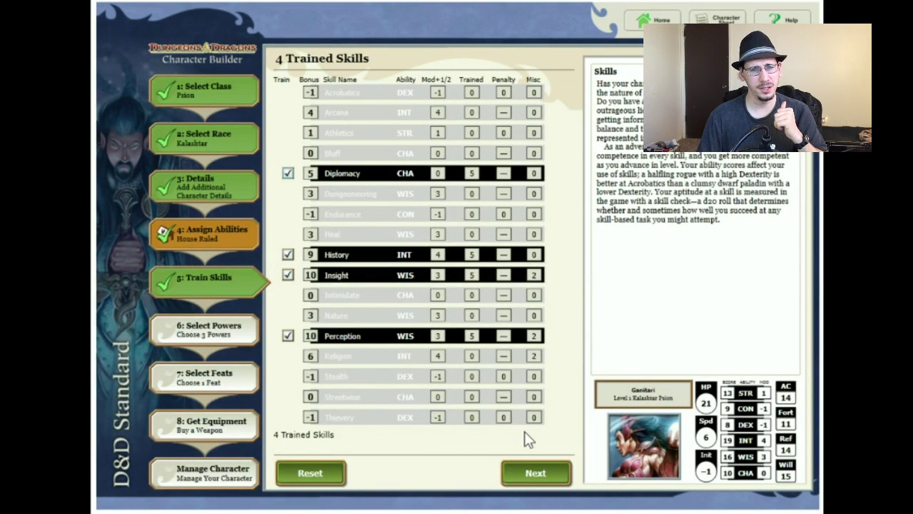
Continue to the powers, compare Kinetic Trawl with Force Punch, and choose Force Punch as the first level 1 at-will power
click(532, 476)
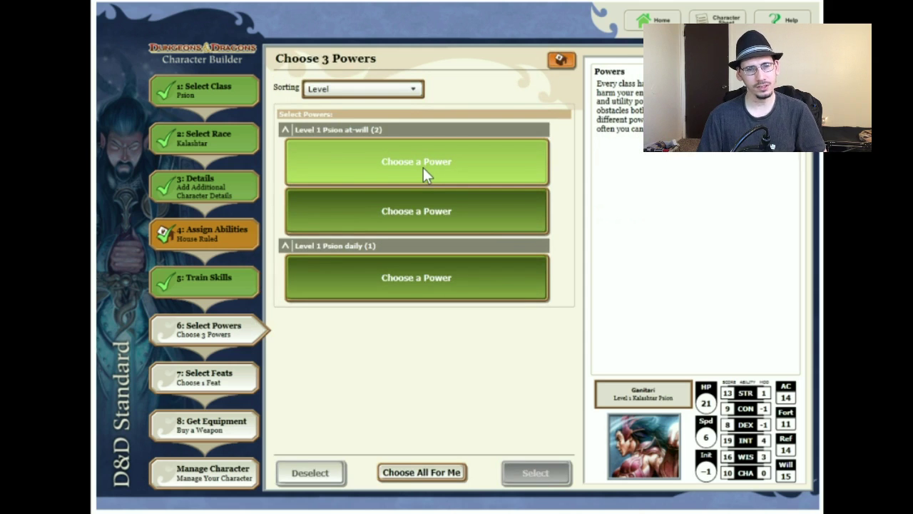
click(423, 168)
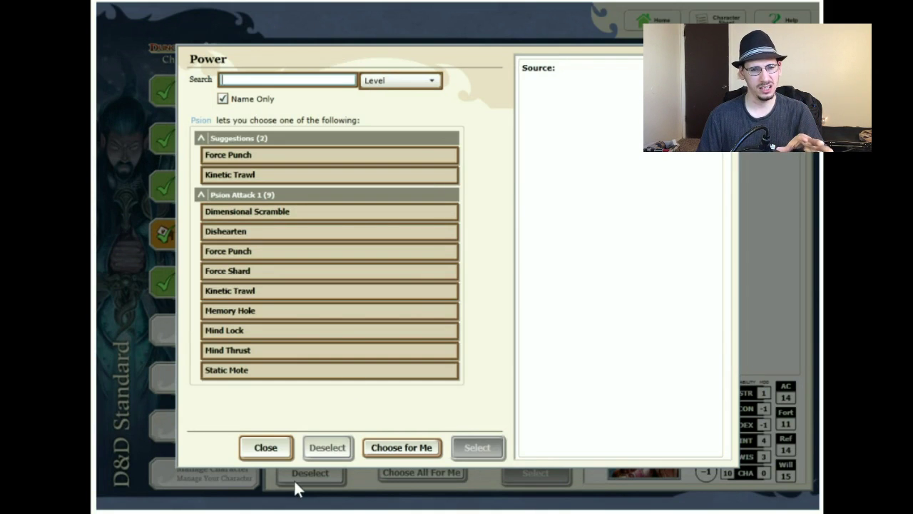
click(264, 447)
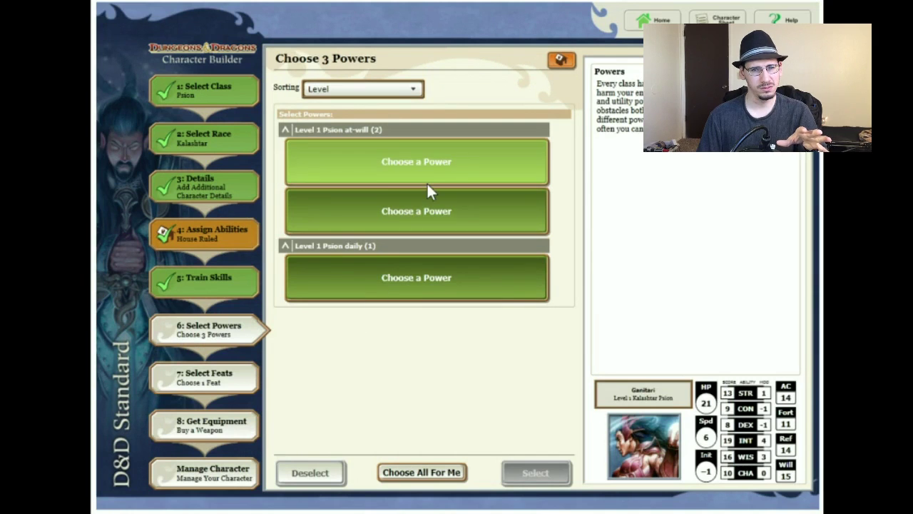
click(466, 150)
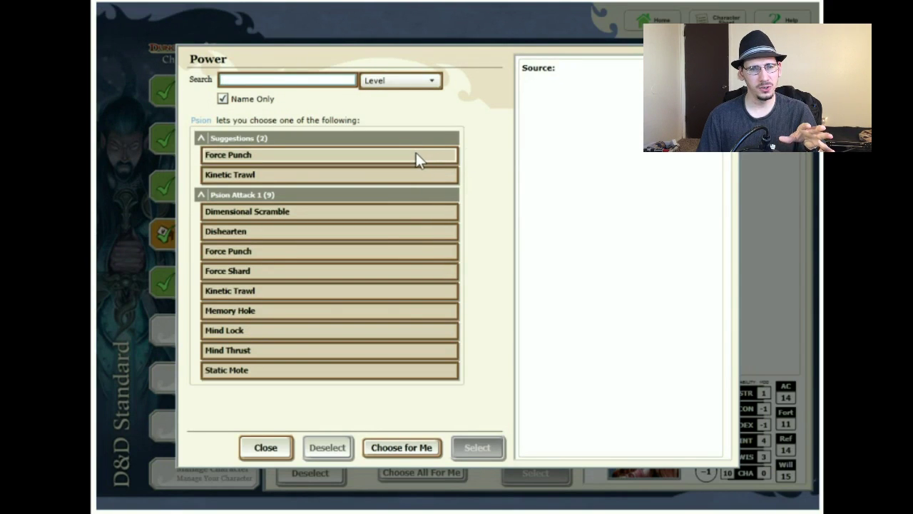
click(416, 154)
click(407, 176)
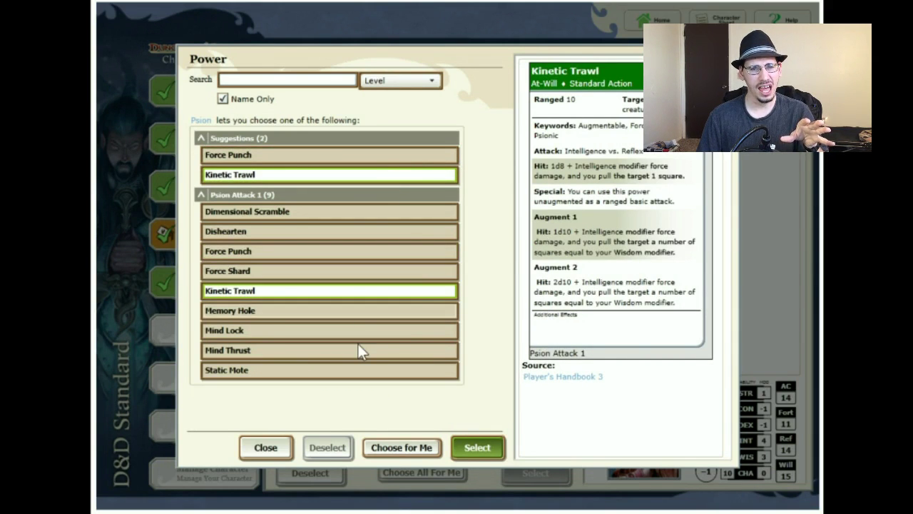
click(317, 156)
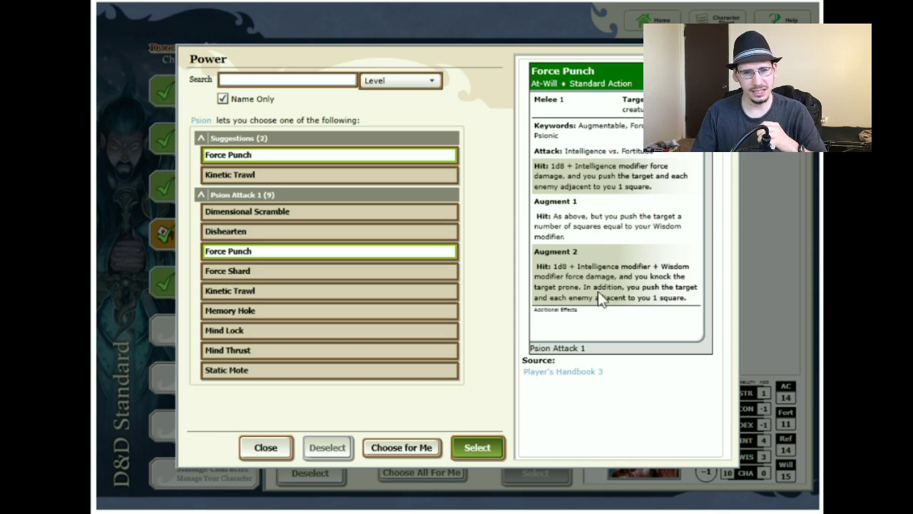
click(484, 450)
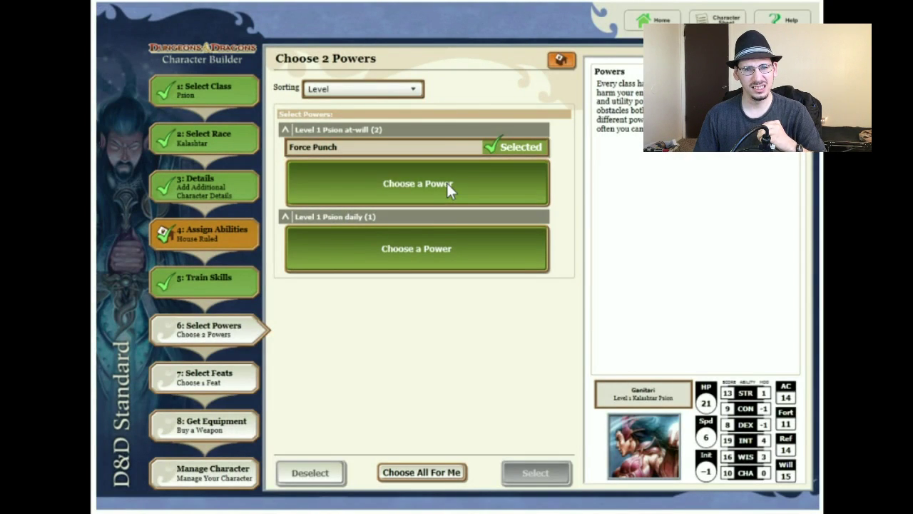
Choose Kinetic Trawl as the second level 1 Psion at-will power
click(446, 184)
click(420, 159)
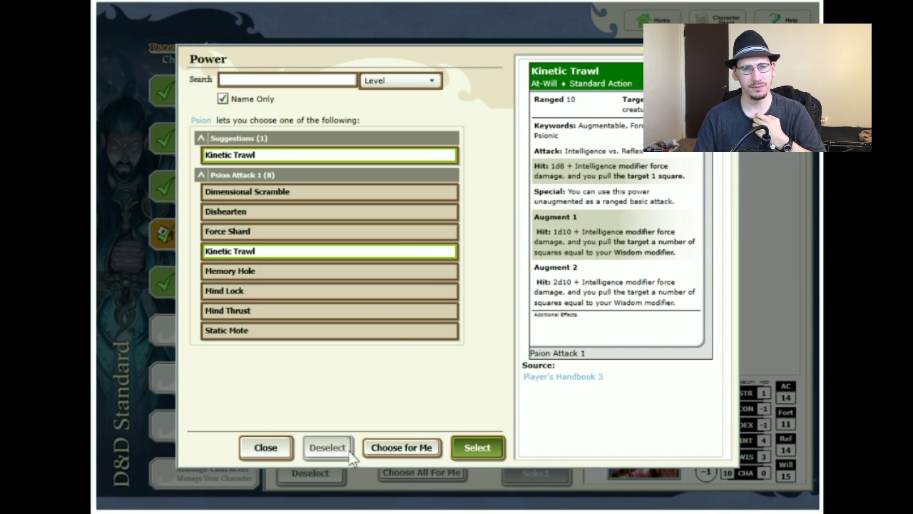
click(476, 450)
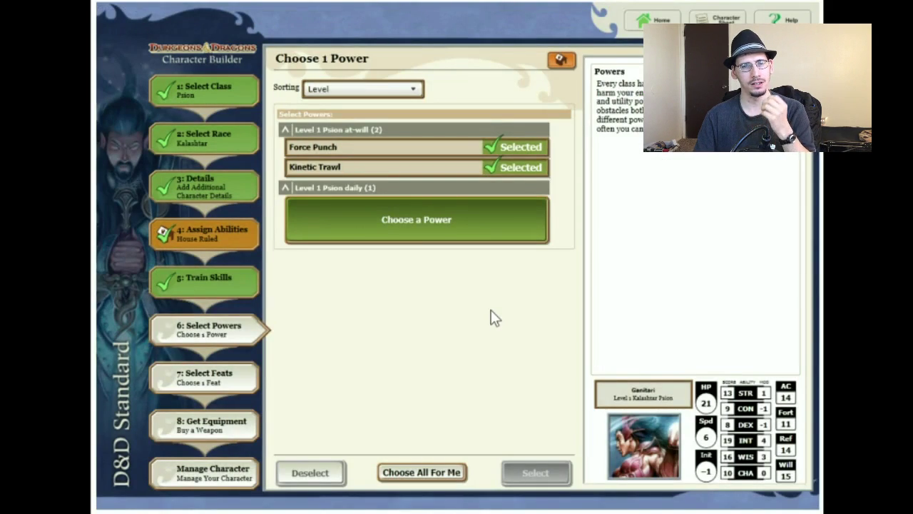
Compare Telekinetic Anchor with Living Missile and choose Living Missile as the level 1 daily power
click(420, 216)
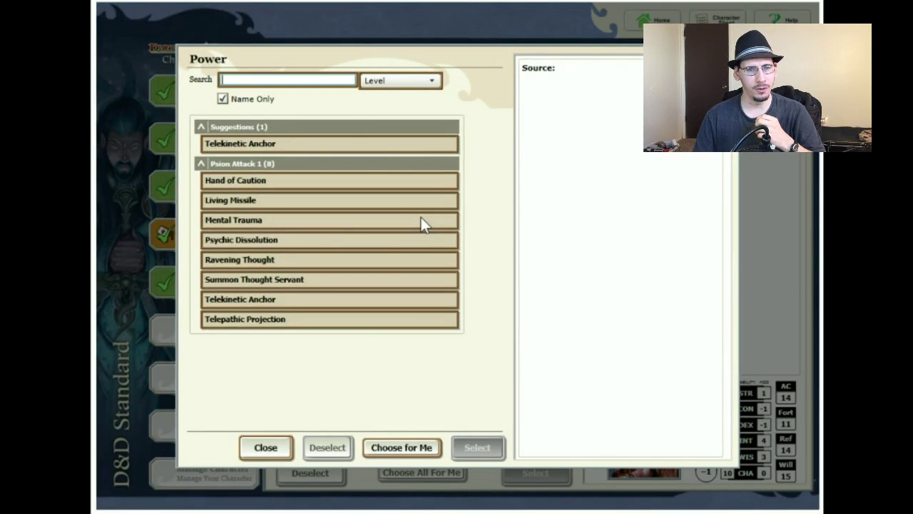
click(360, 146)
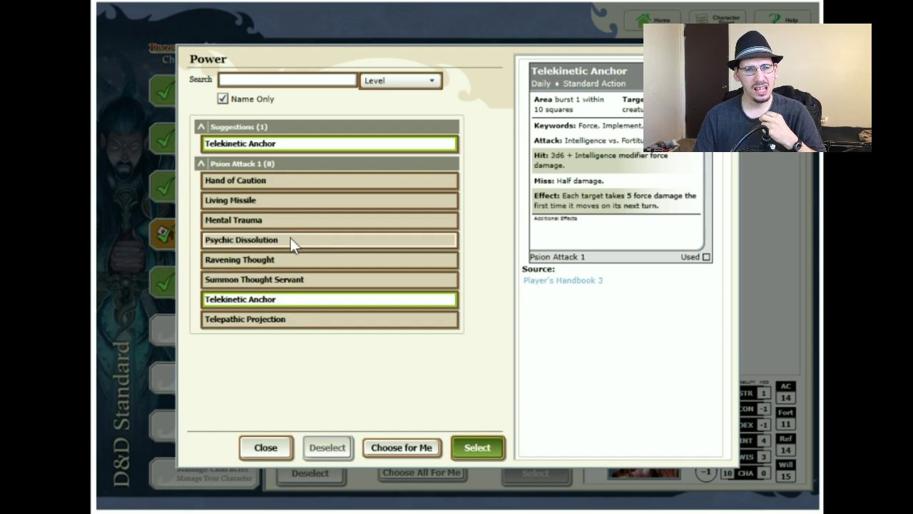
click(284, 202)
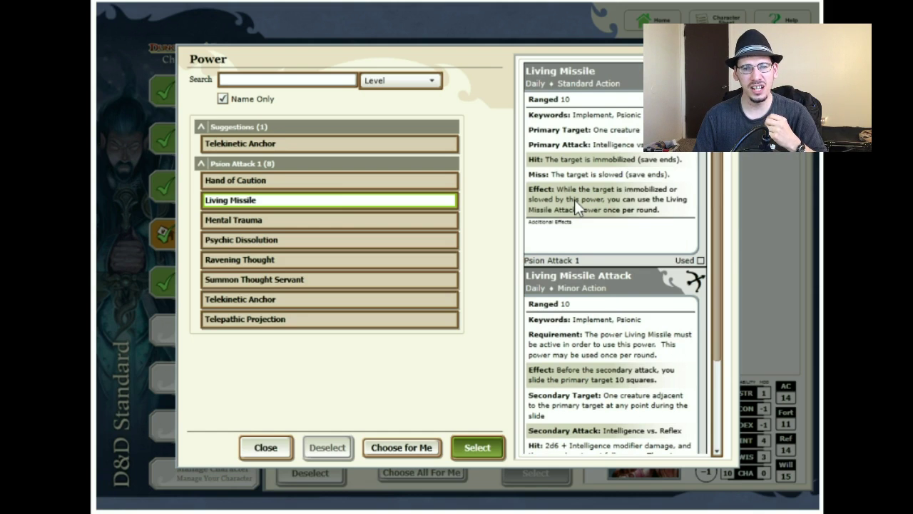
scroll(568, 226, down, 2)
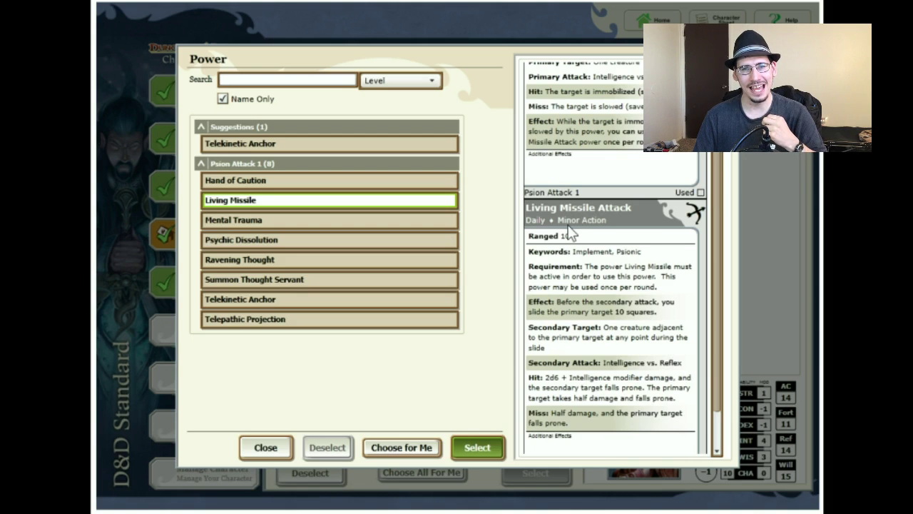
scroll(568, 232, down, 2)
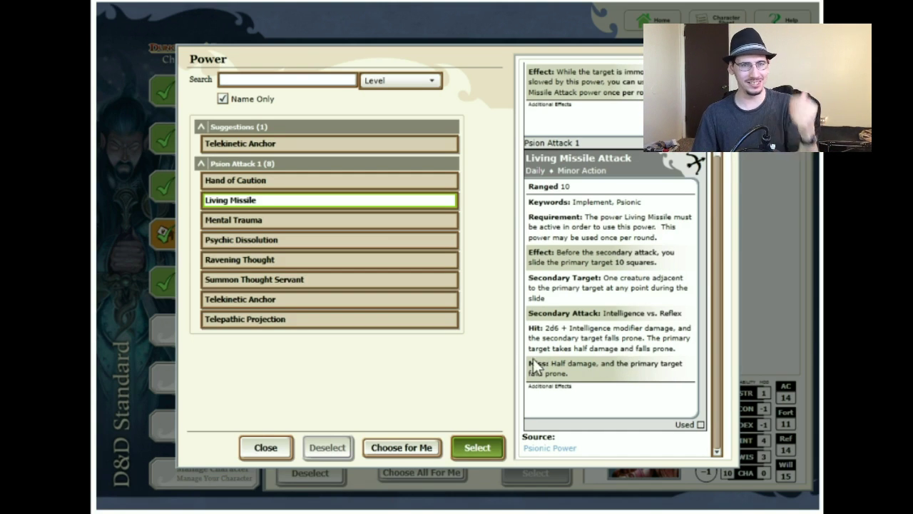
click(476, 449)
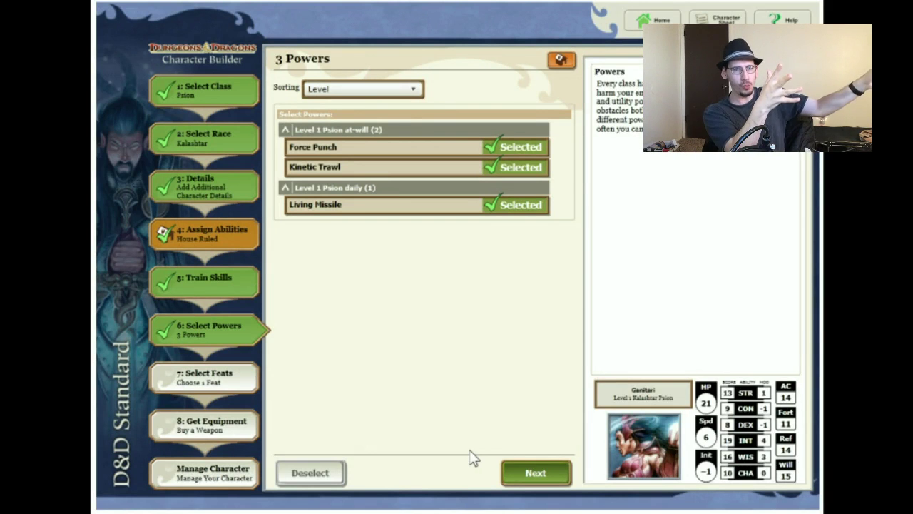
Continue to the feats, read through the four Kalashtar racial feats, and choose Dual Mind Strength as the level 1 feat
click(538, 475)
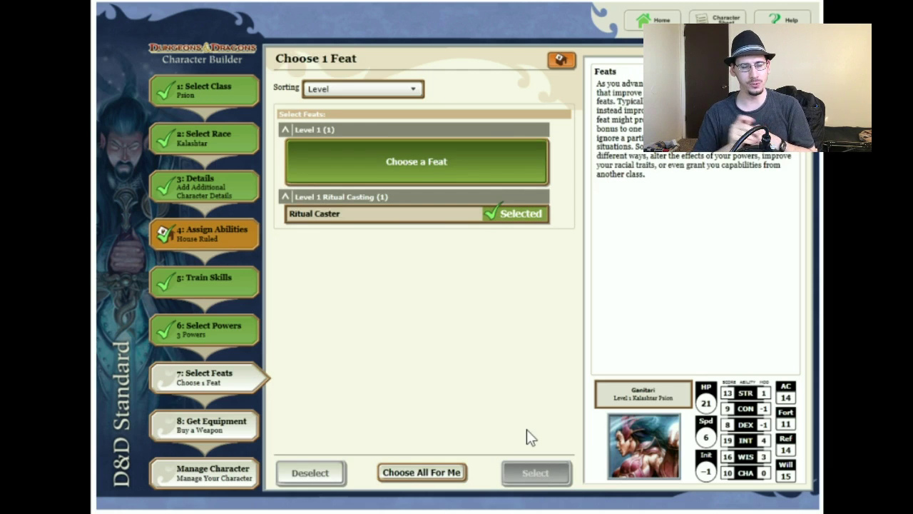
click(446, 179)
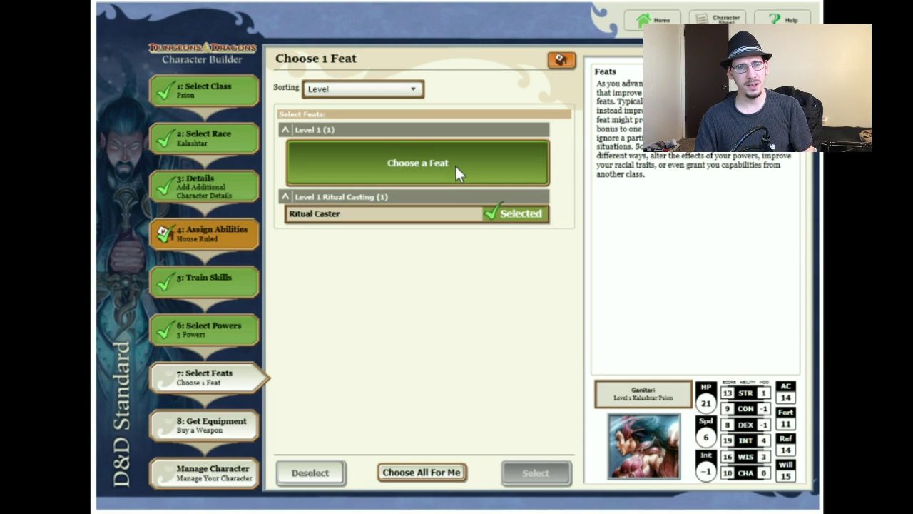
click(457, 170)
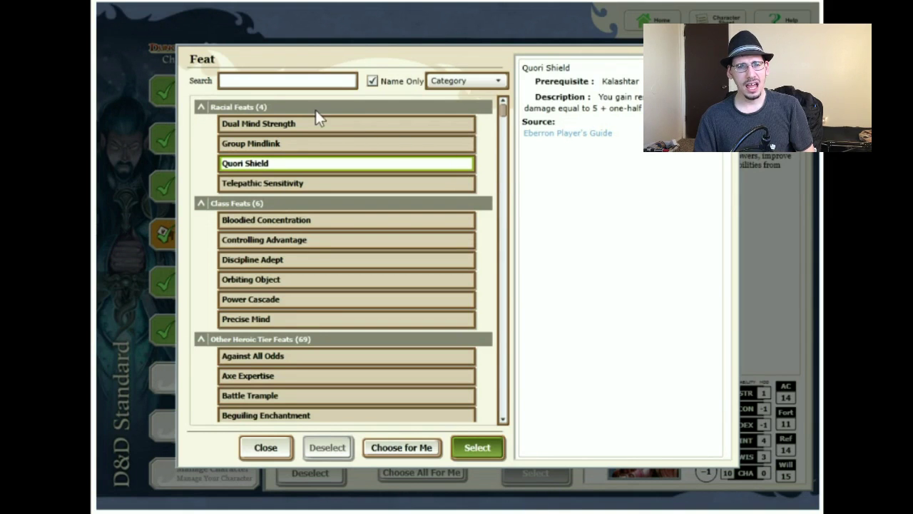
click(254, 127)
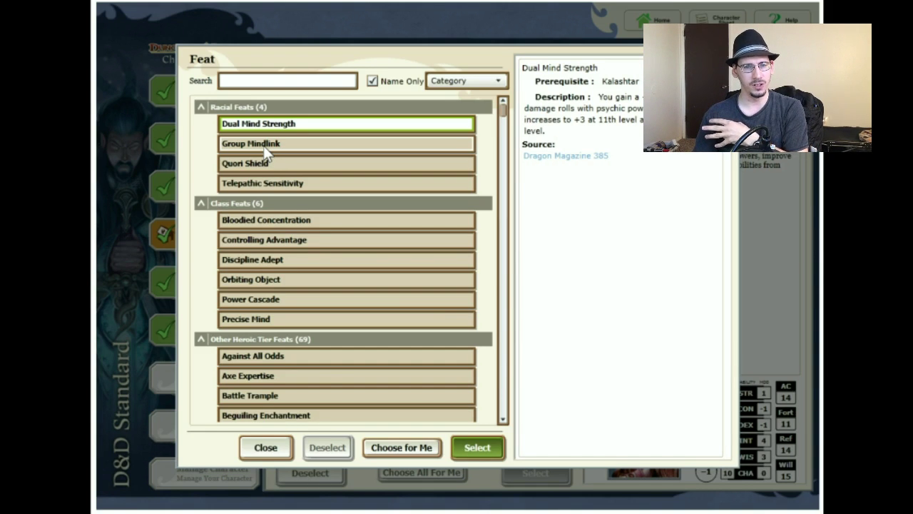
click(263, 144)
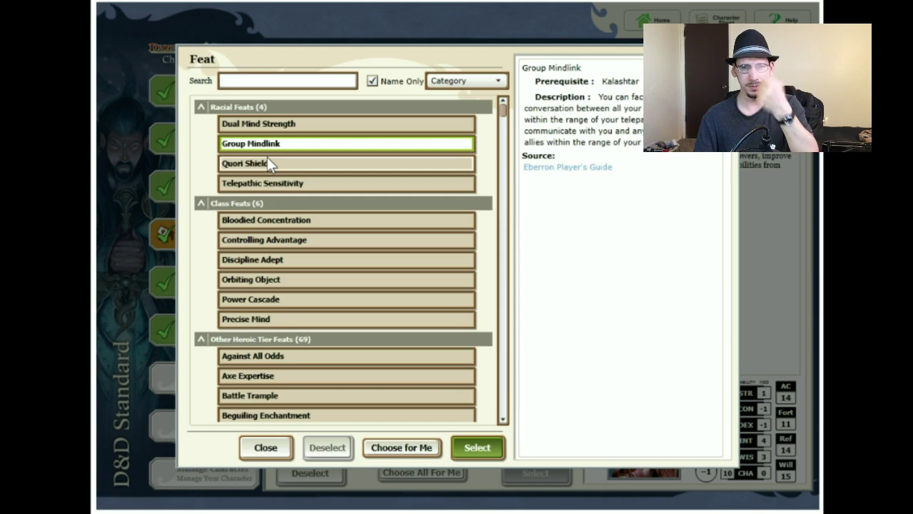
click(268, 158)
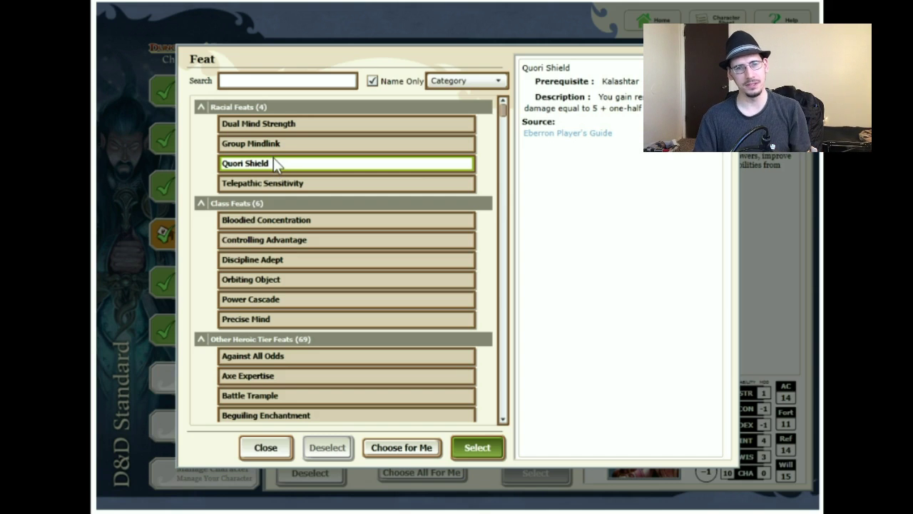
click(272, 182)
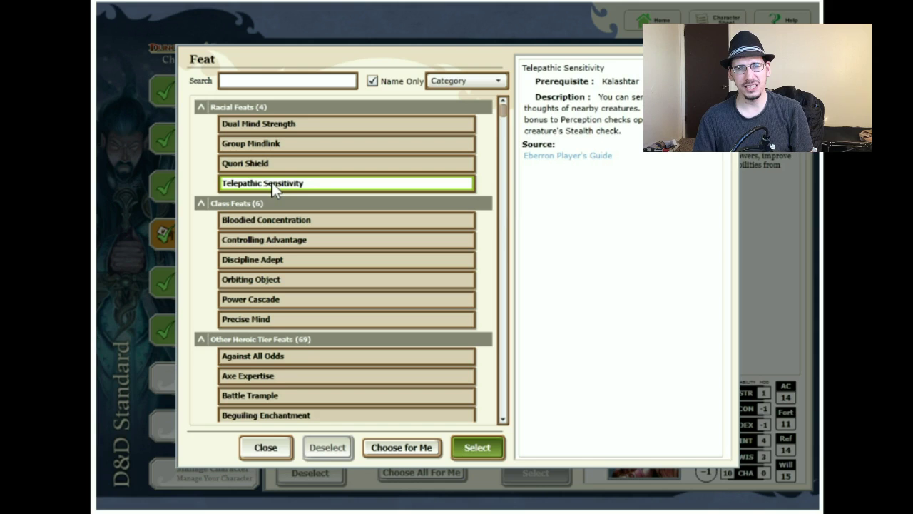
click(275, 126)
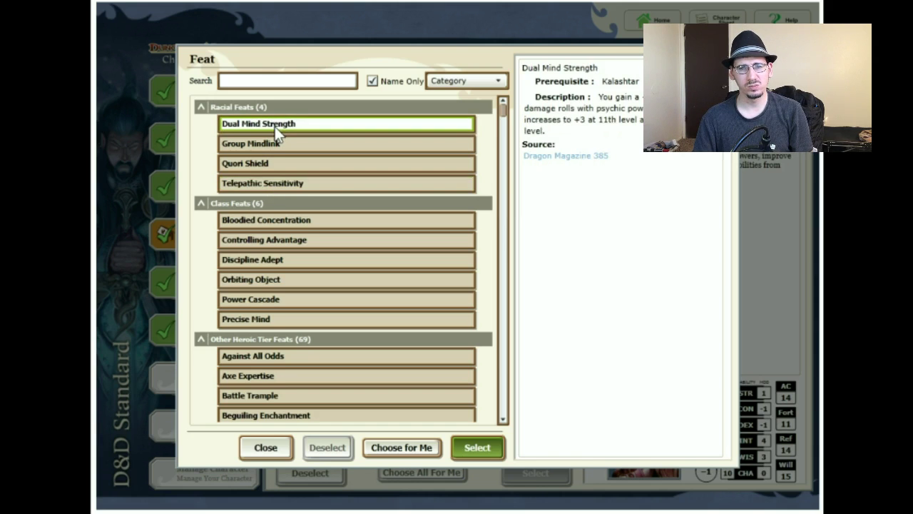
click(482, 453)
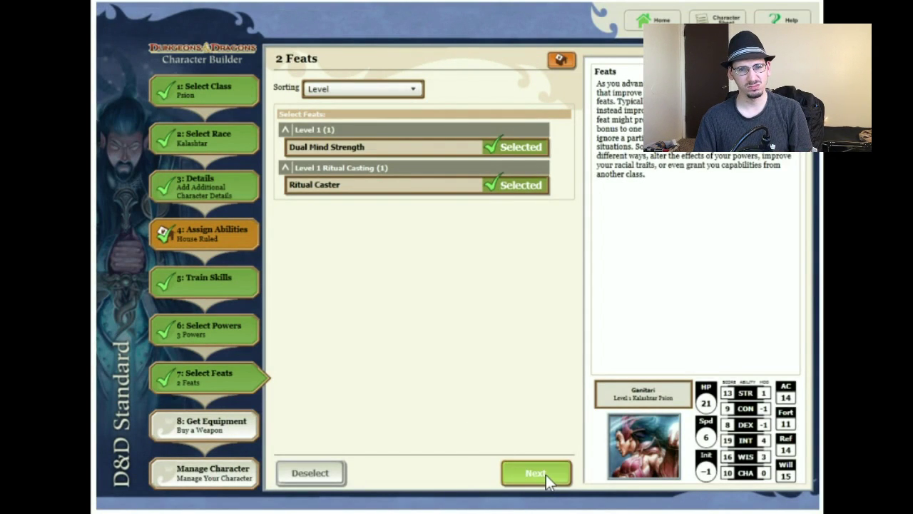
Continue to the equipment, have the starting gear added automatically, and show the description of the Cloth Armor (Basic Clothing)
click(545, 474)
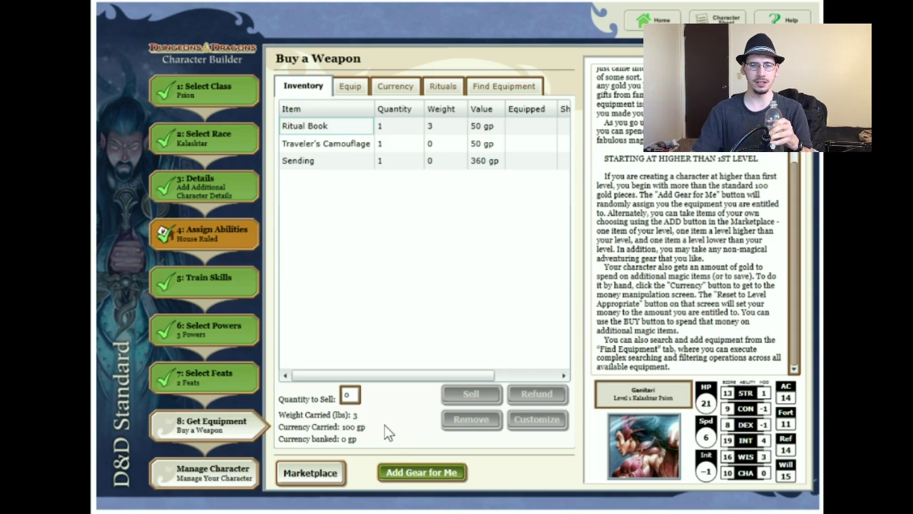
click(445, 481)
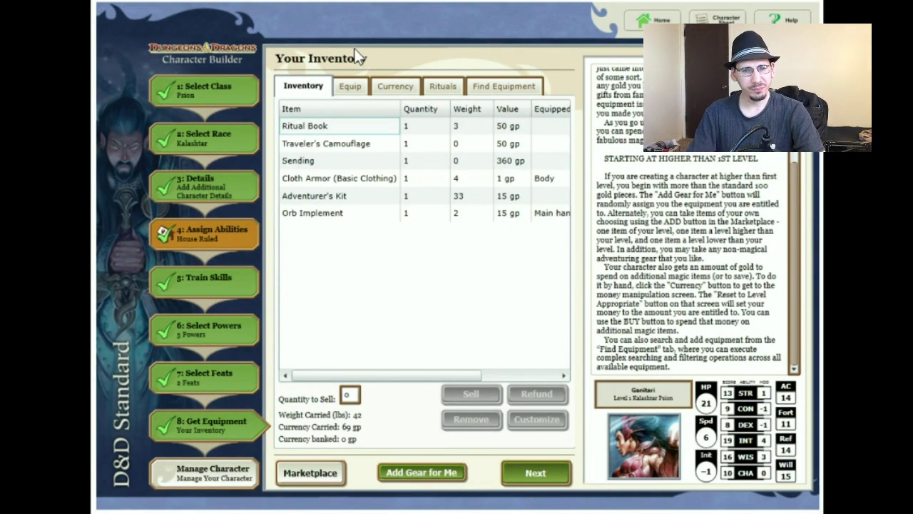
click(362, 183)
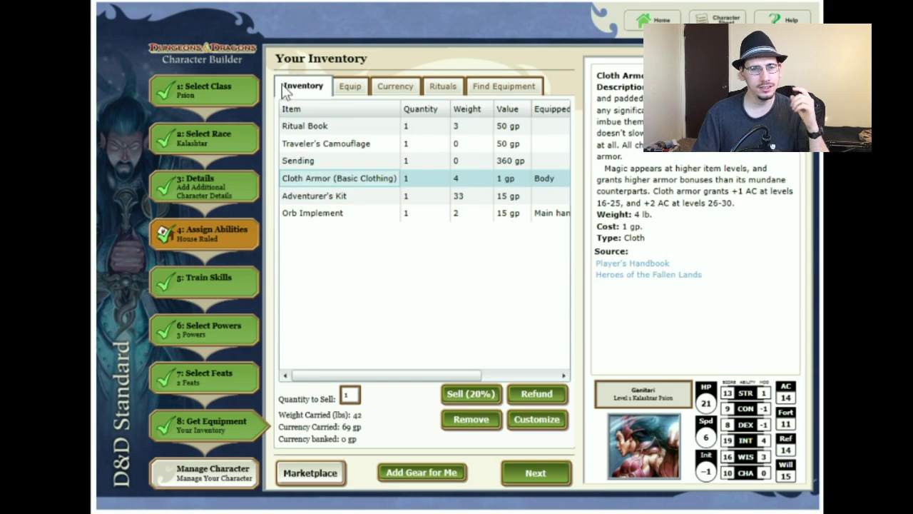
Go back to the race and class stages to read the Kalashtar racial traits and the Psion class traits
click(226, 154)
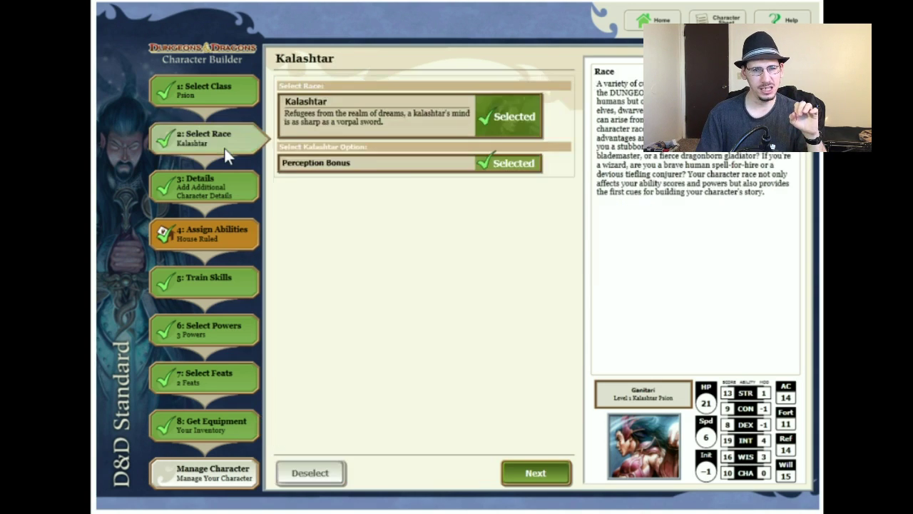
click(407, 134)
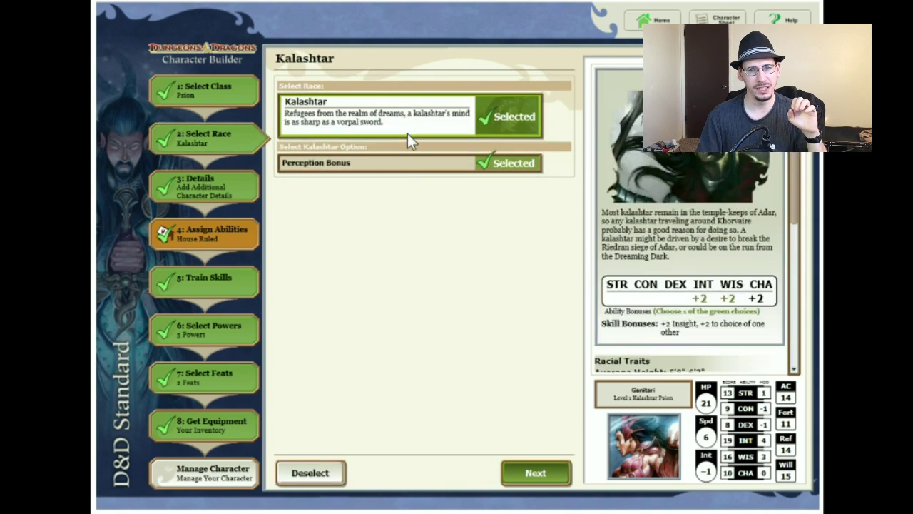
scroll(685, 211, down, 5)
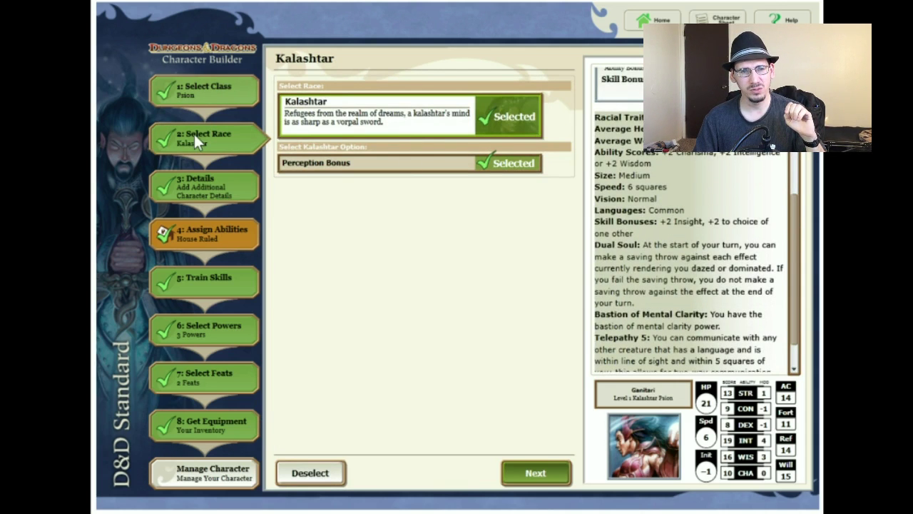
click(201, 96)
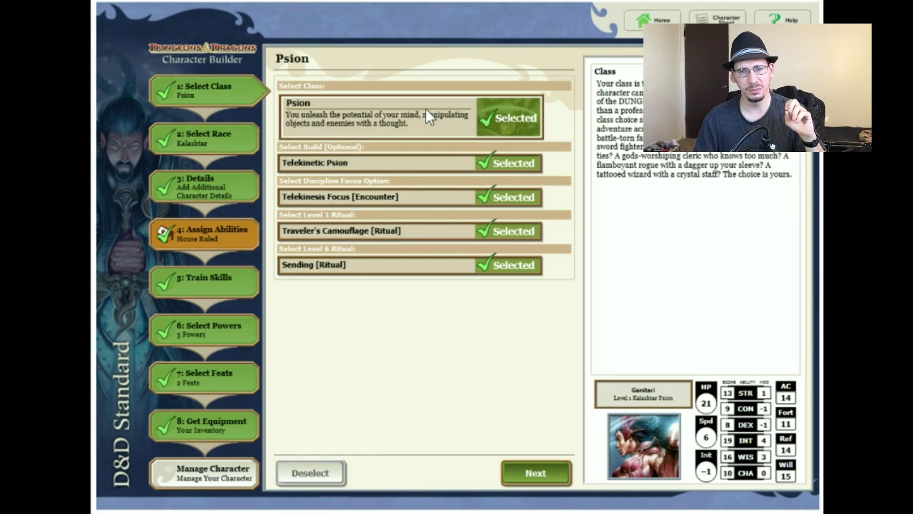
click(426, 108)
scroll(664, 234, down, 5)
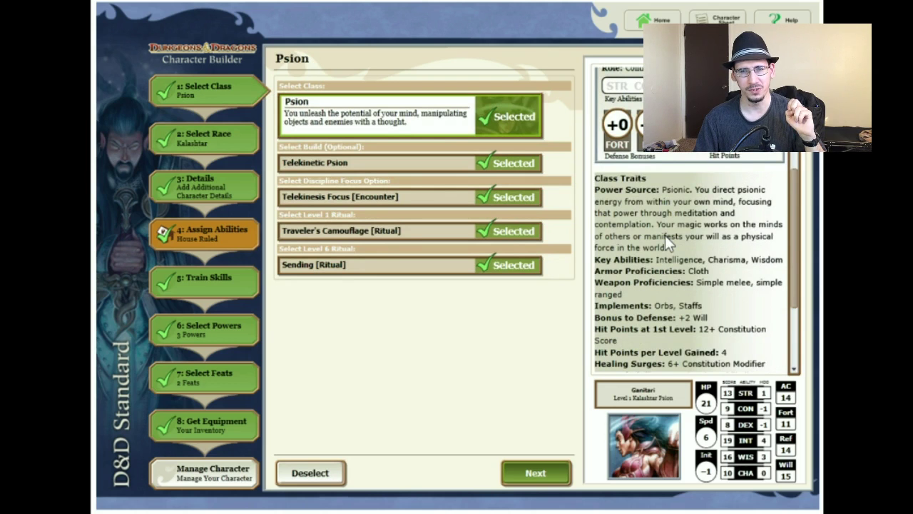
Return to the equipment stage, read the Orb Implement description, and view which items are equipped in each slot
click(176, 428)
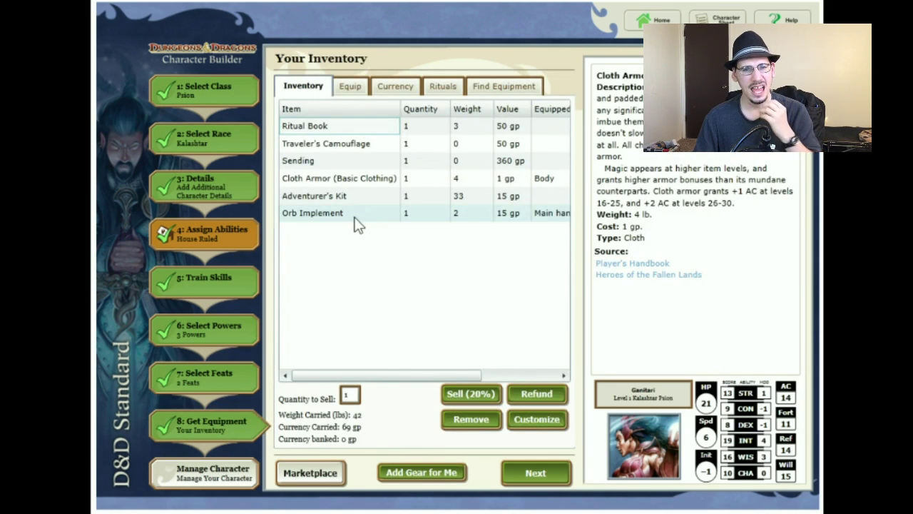
click(355, 216)
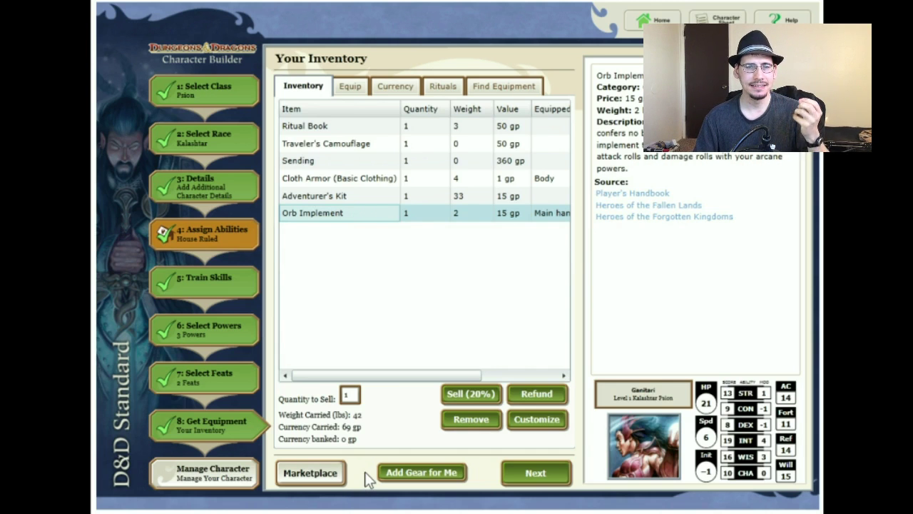
click(351, 89)
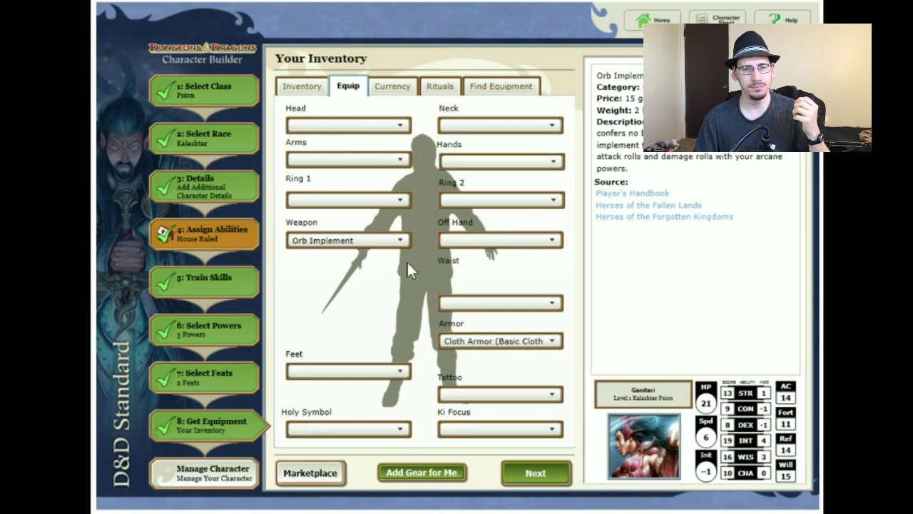
Check the off-hand slot's choices, return to the list of carried items, and enter the marketplace
click(503, 242)
click(300, 88)
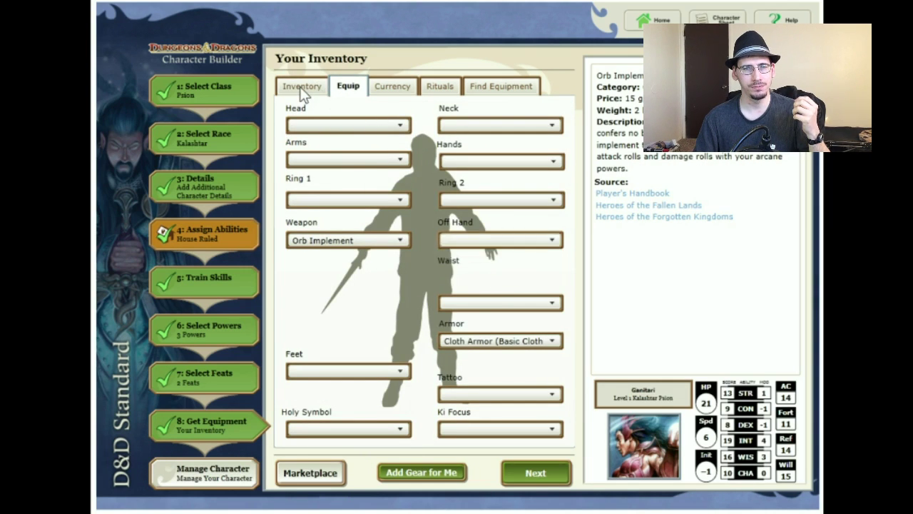
click(300, 90)
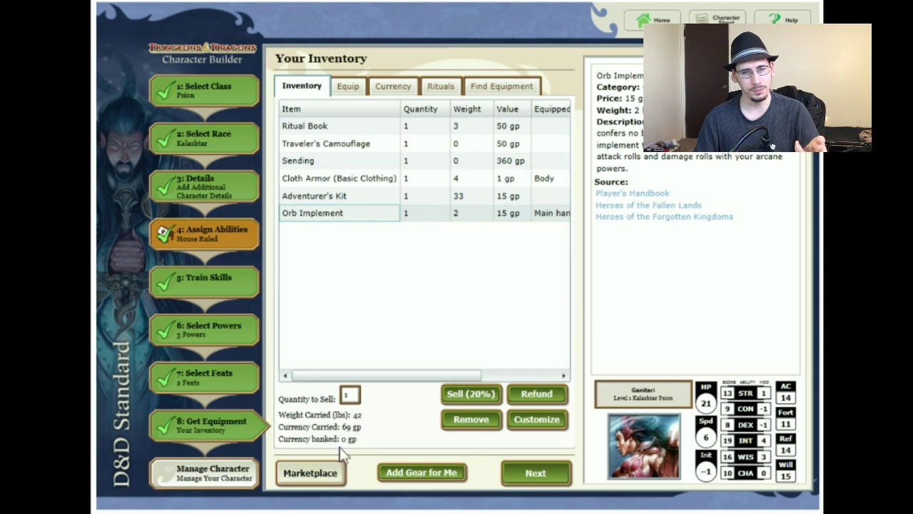
click(329, 475)
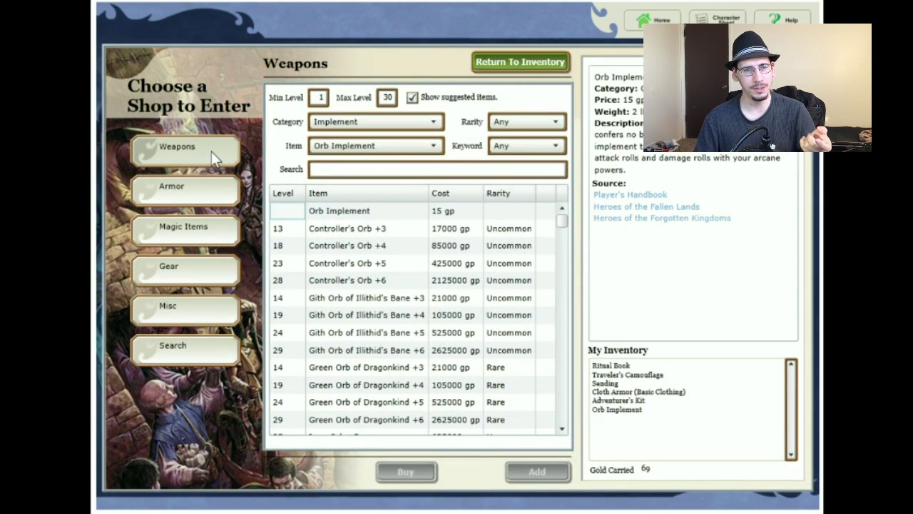
In the weapons shop, filter the stock to the Simple Melee One-Handed category and the Spear item
click(167, 151)
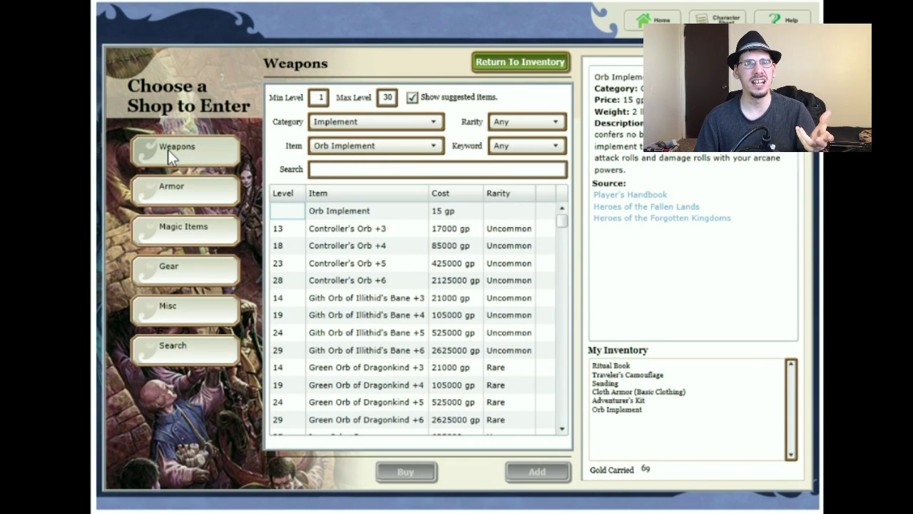
click(385, 129)
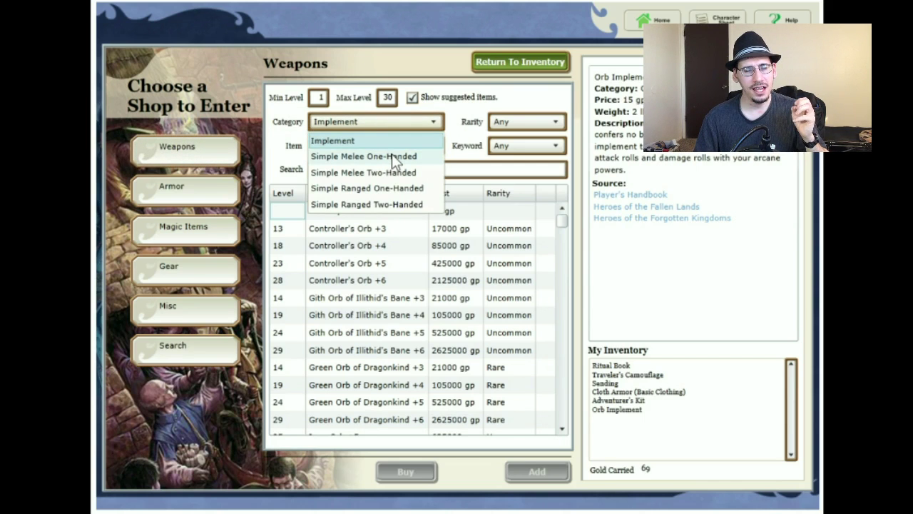
click(394, 157)
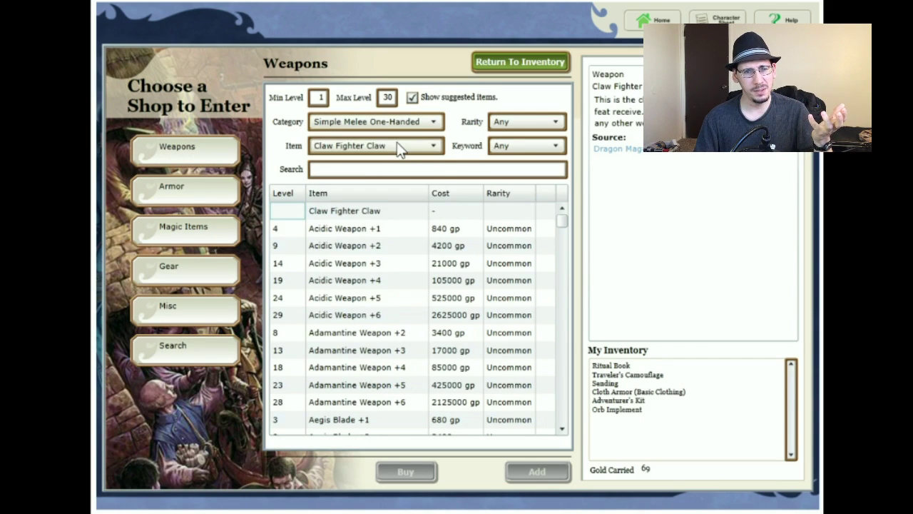
click(401, 146)
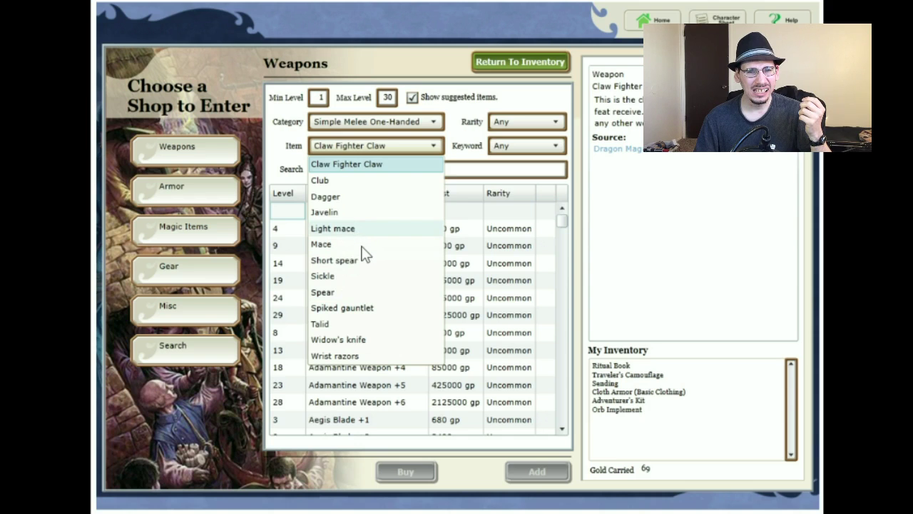
click(360, 297)
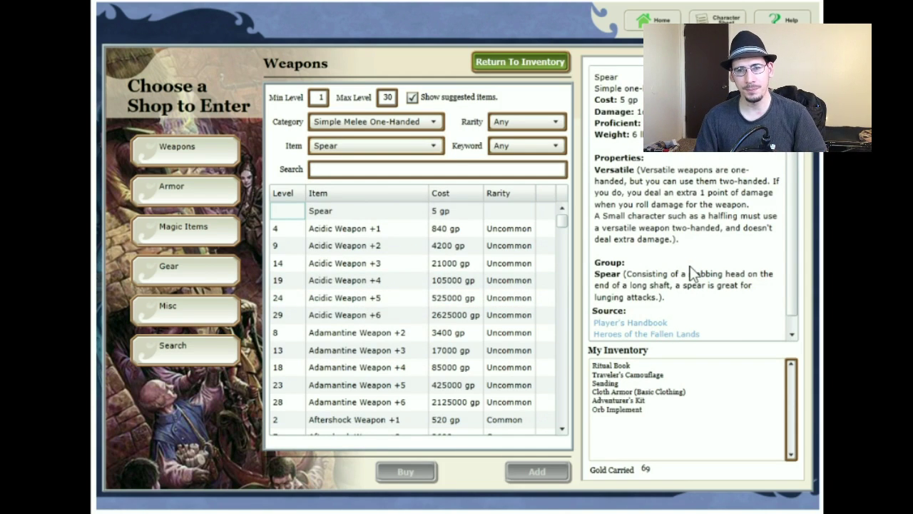
Read the spear's full description and buy the basic 5 gp Spear
scroll(691, 273, down, 1)
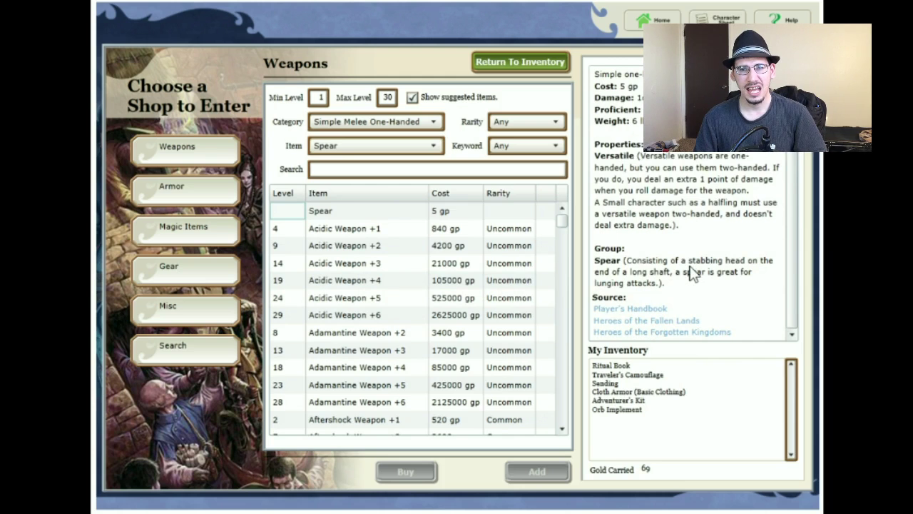
scroll(692, 275, up, 1)
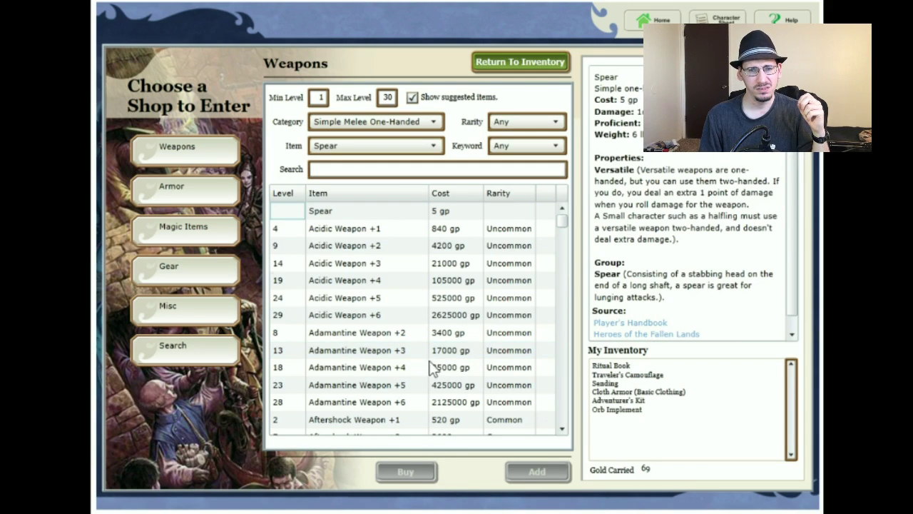
click(391, 212)
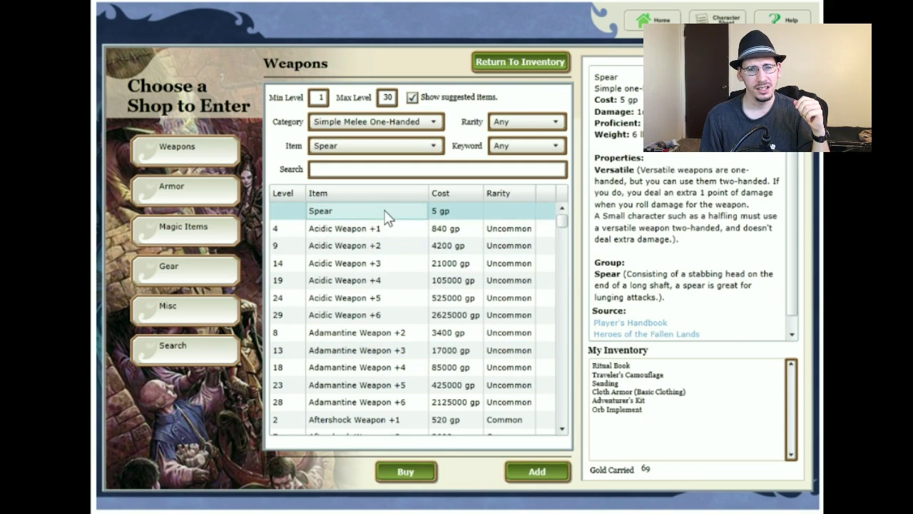
click(405, 471)
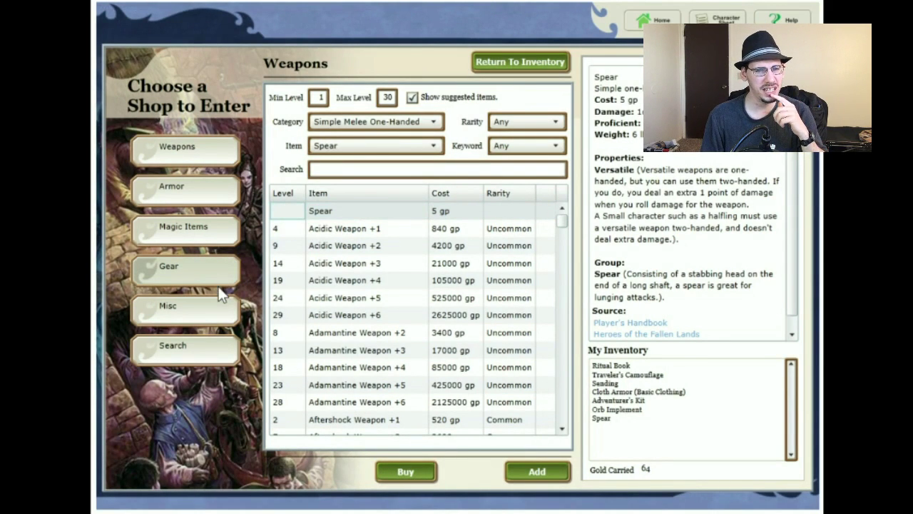
Sort the magic item shop's alchemical formulas by cost and read the descriptions of Bravery Powder and Holy Water
click(215, 304)
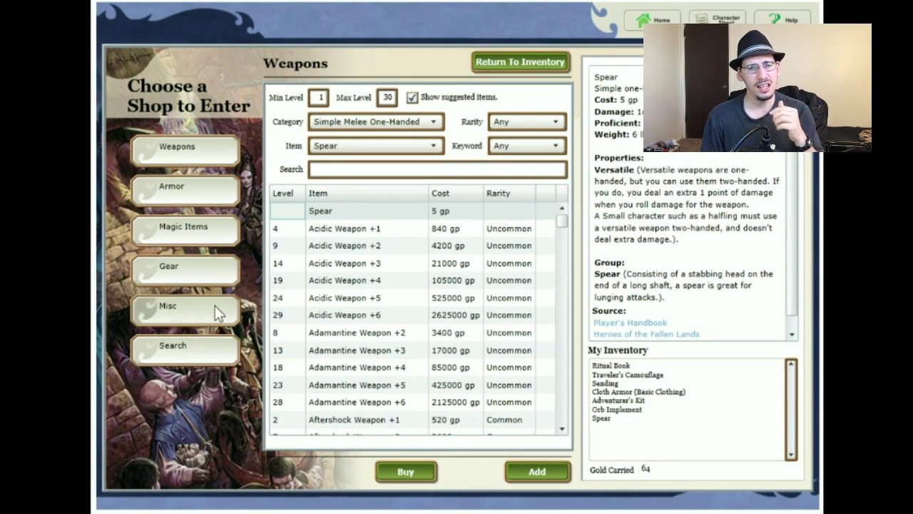
click(403, 171)
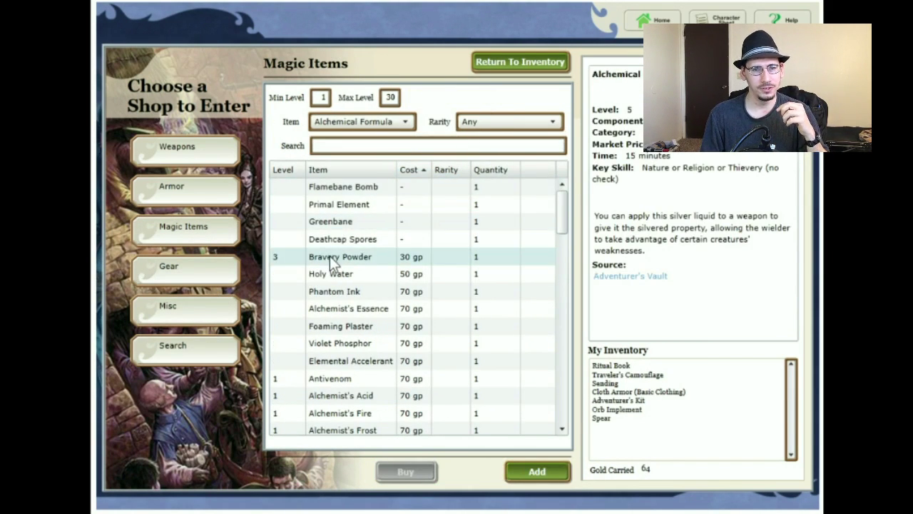
click(331, 256)
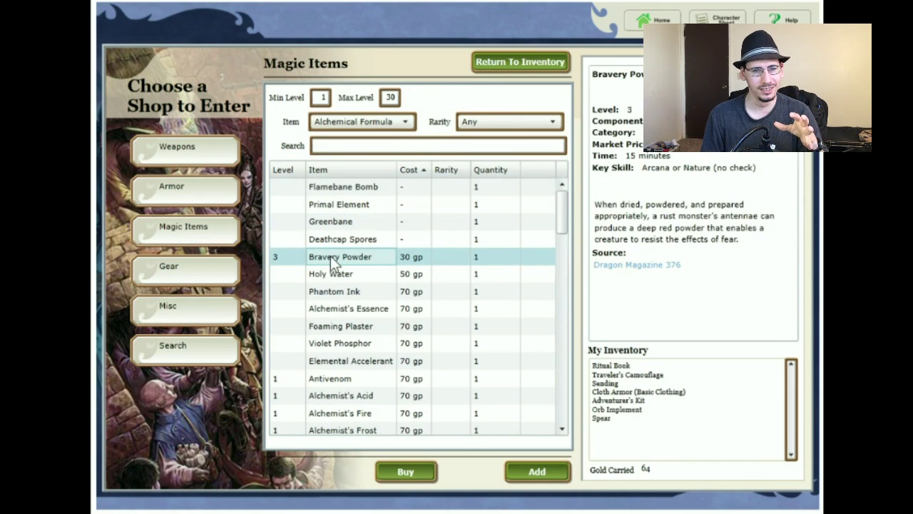
scroll(373, 291, down, 1)
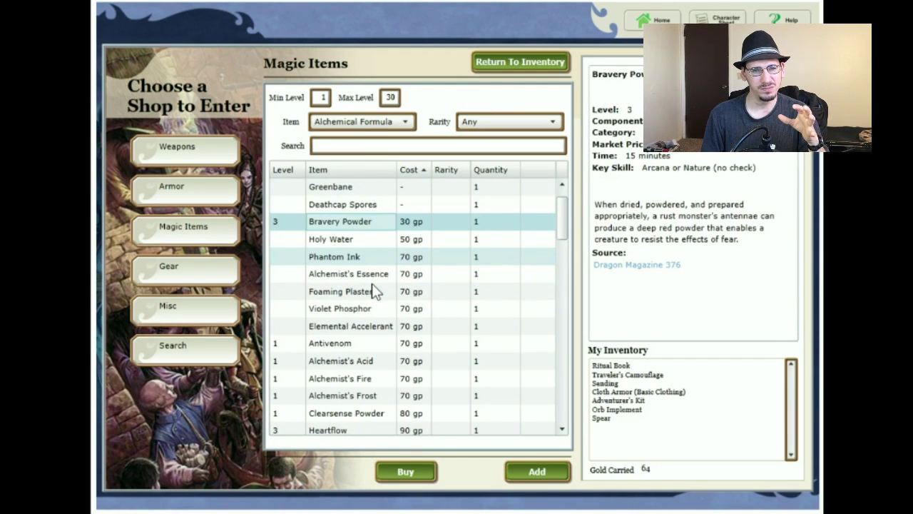
scroll(372, 291, up, 1)
click(372, 283)
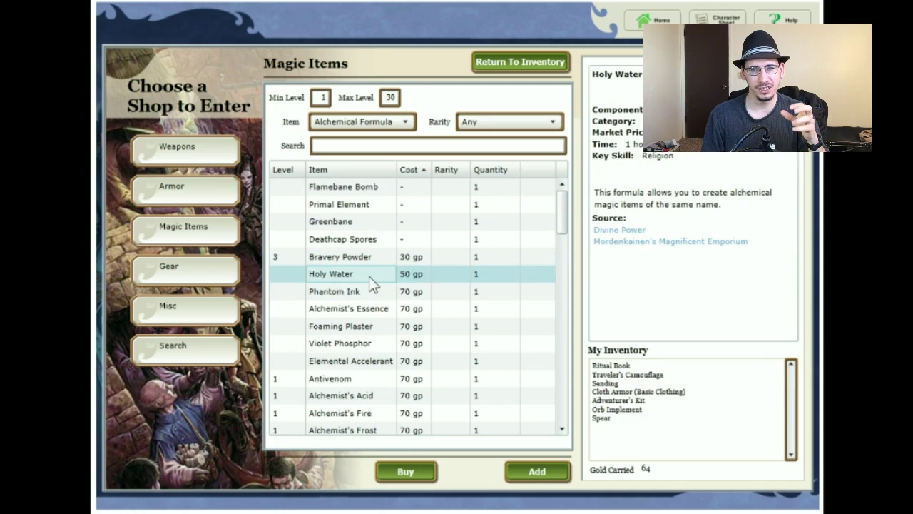
click(380, 258)
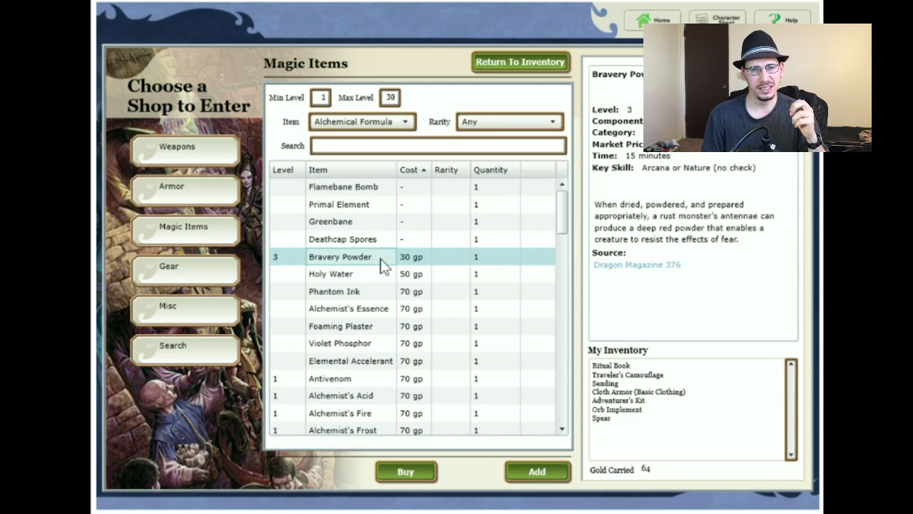
Look through the Misc, Gear and Armor shops, checking the item types in Gear and the cloth options in Armor
click(191, 302)
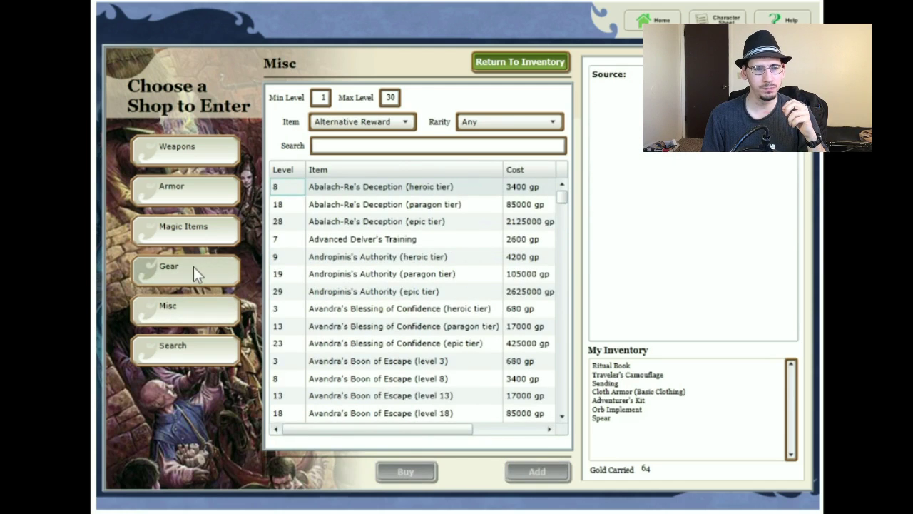
click(191, 268)
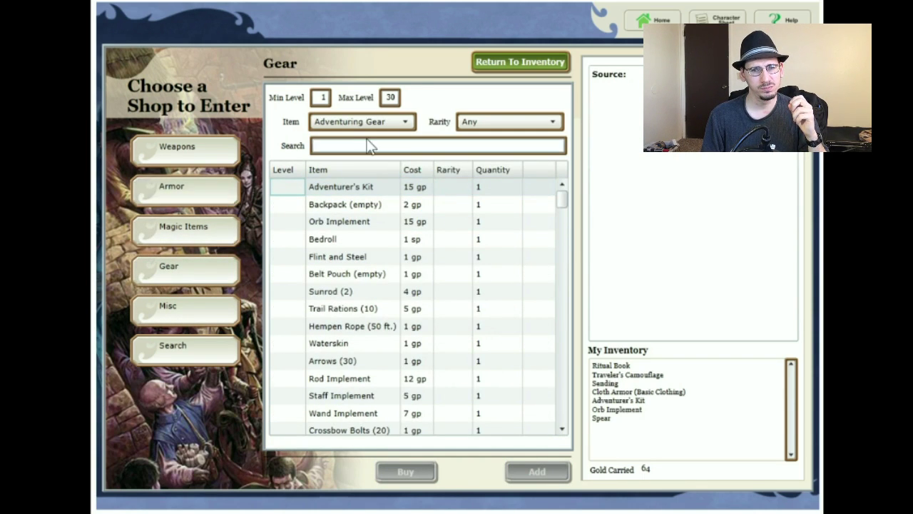
click(384, 124)
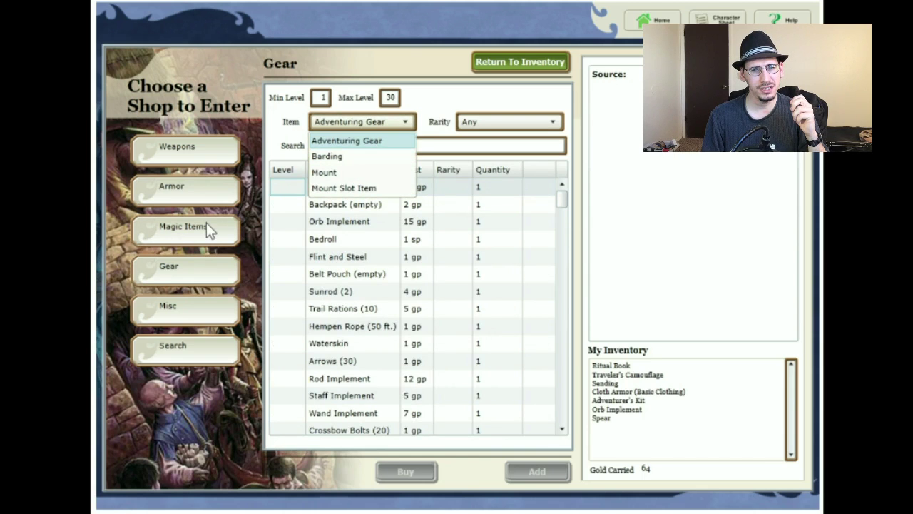
click(210, 198)
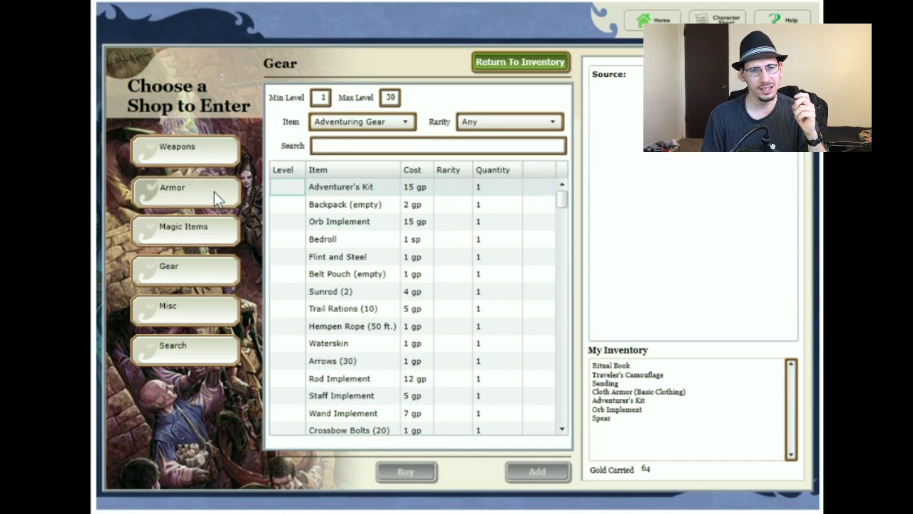
click(401, 121)
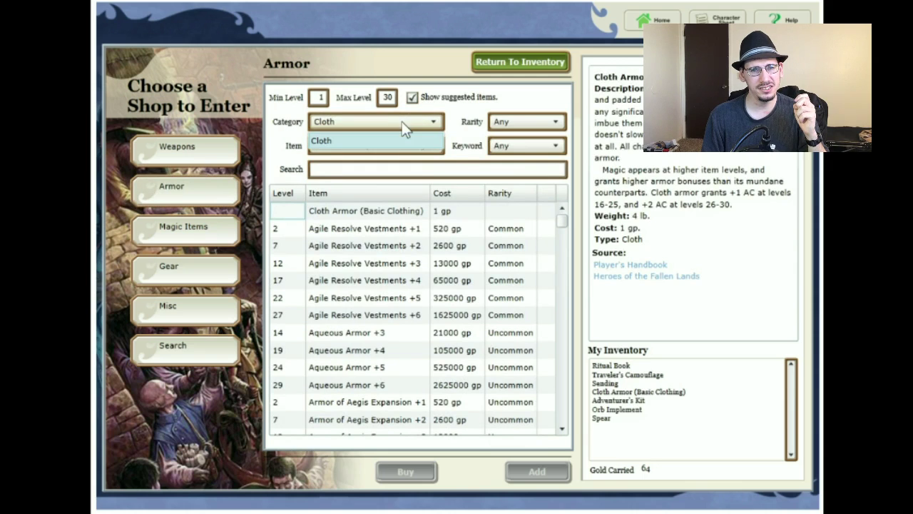
click(410, 140)
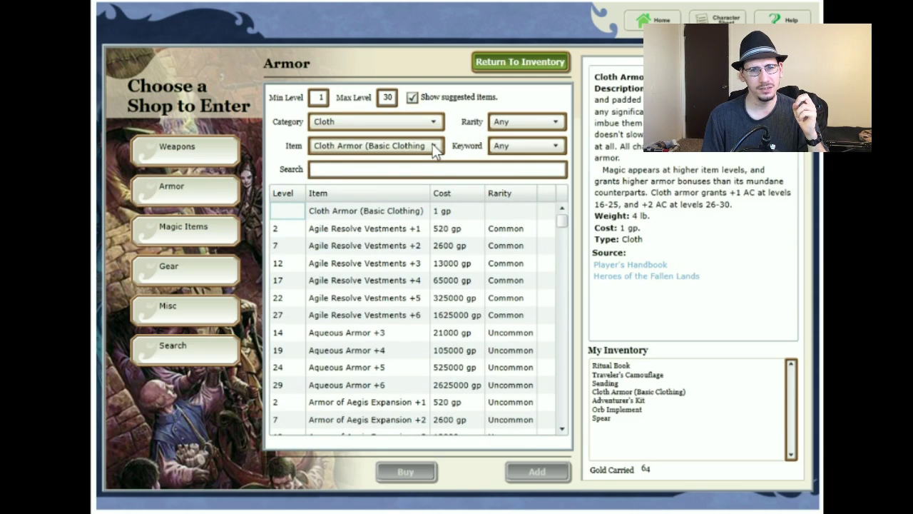
click(432, 144)
click(442, 140)
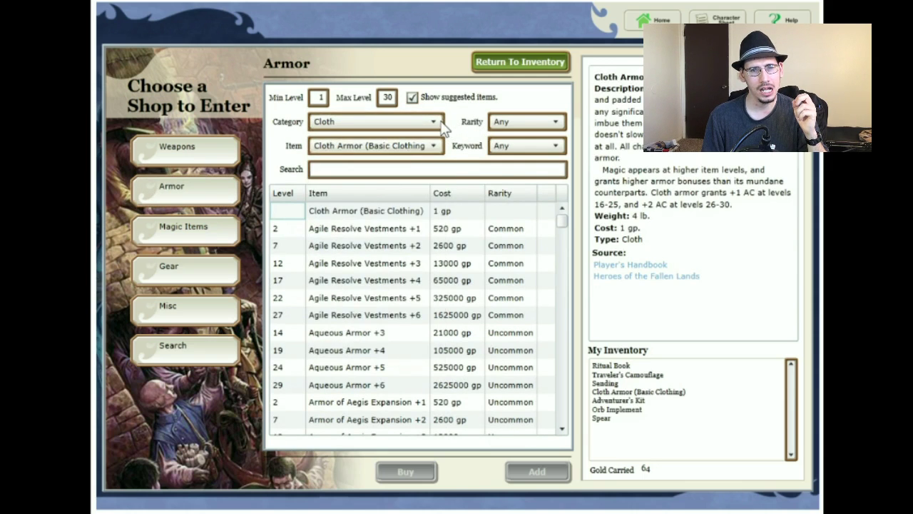
click(440, 123)
click(440, 123)
Show the neck slot items in the magic item shop and sort them by ascending cost
click(197, 230)
click(408, 123)
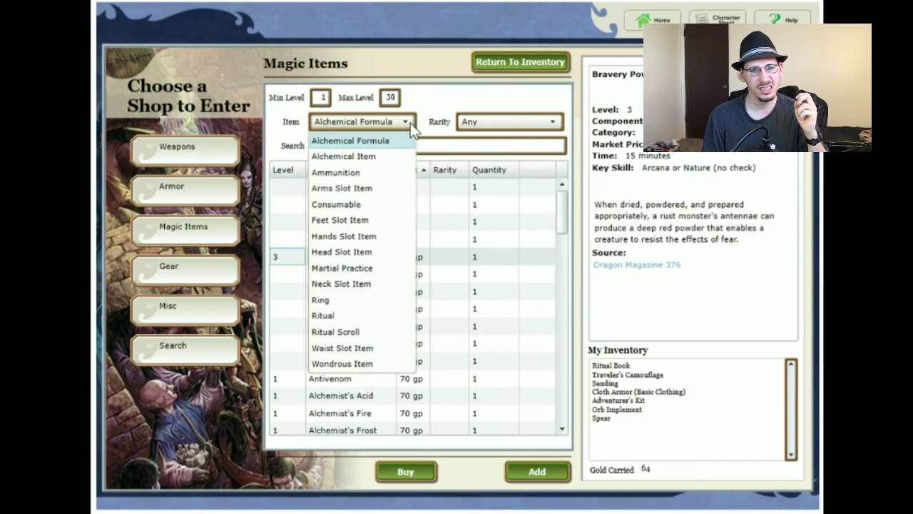
click(333, 283)
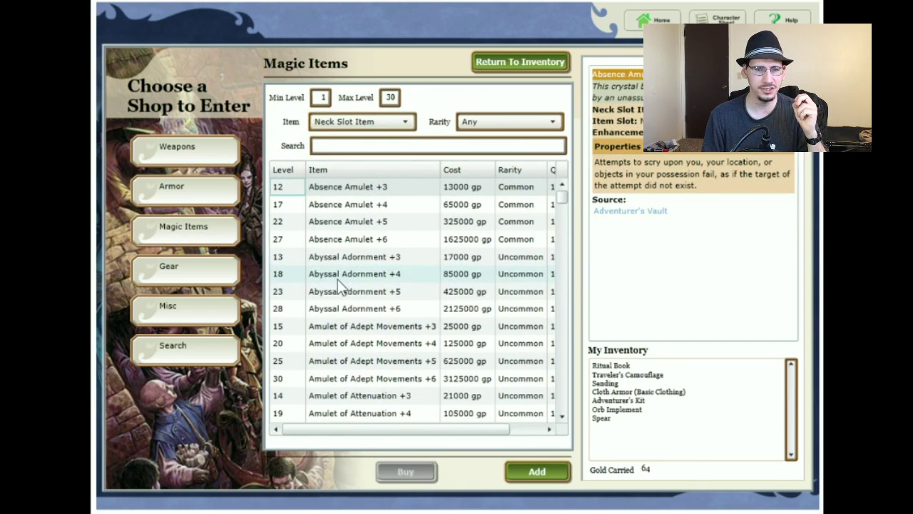
click(460, 170)
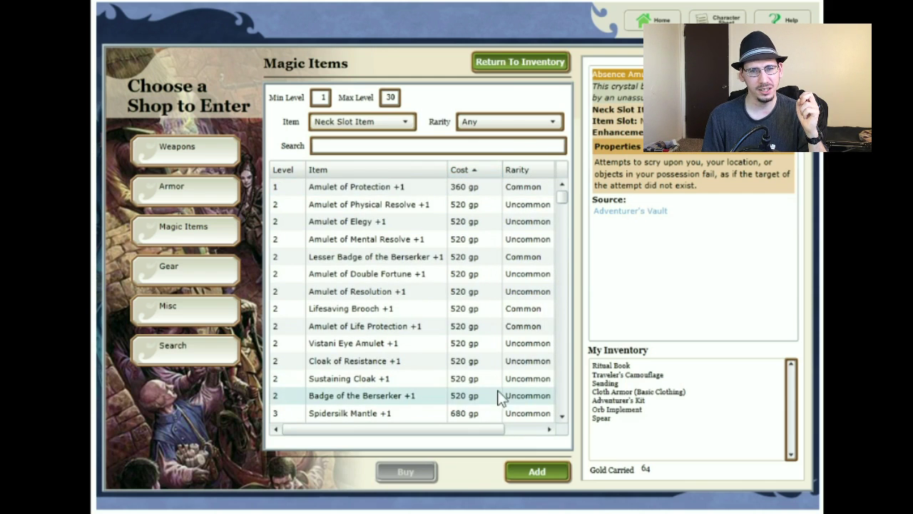
Return to the inventory and equip the Spear as the weapon and the Orb Implement in the off hand
click(522, 62)
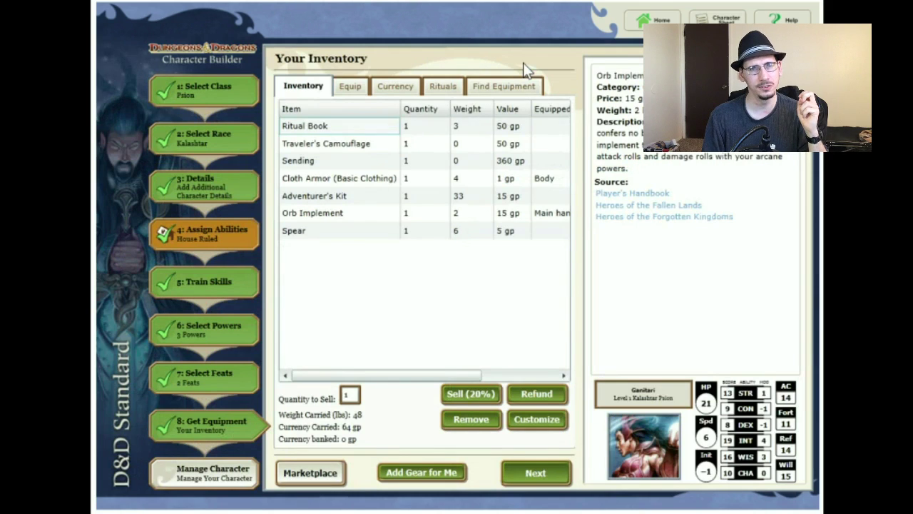
click(353, 87)
click(397, 240)
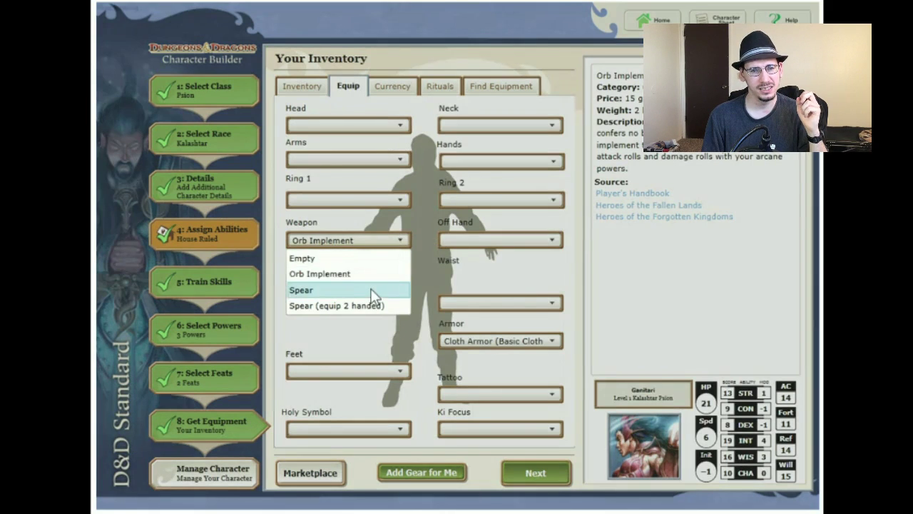
click(370, 290)
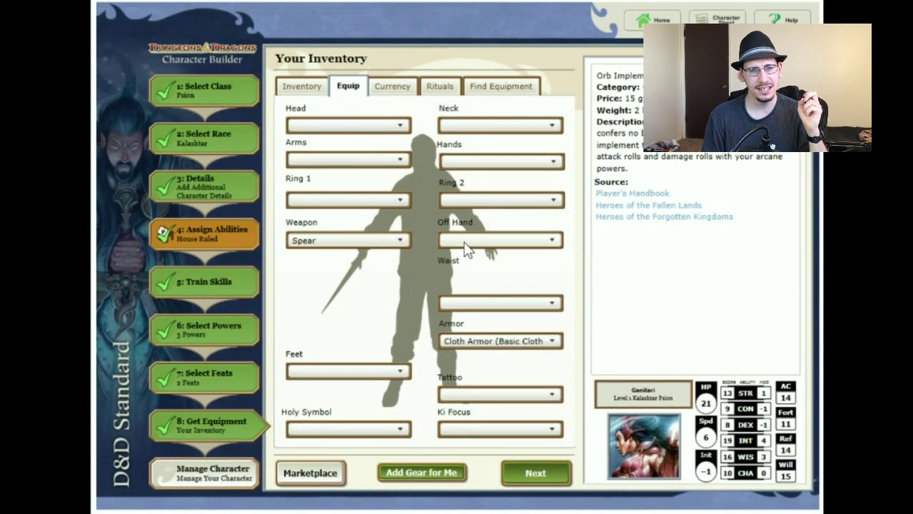
click(463, 243)
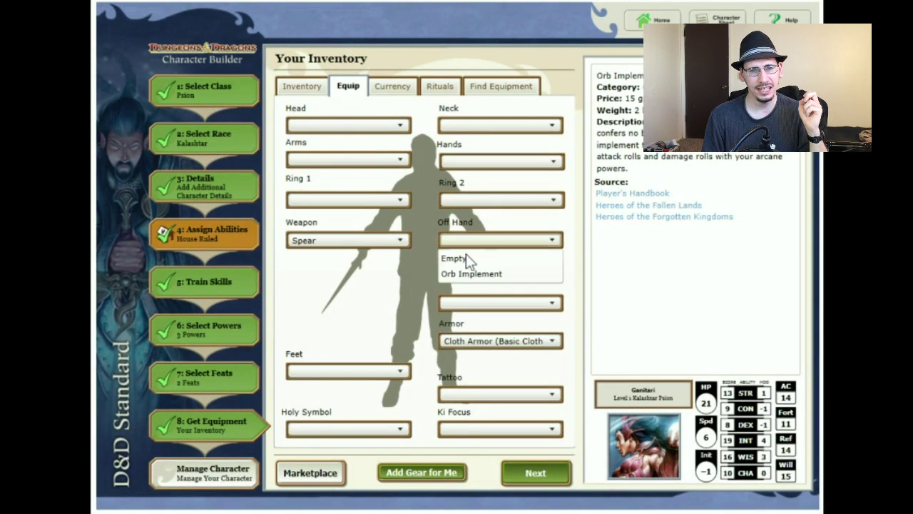
click(466, 274)
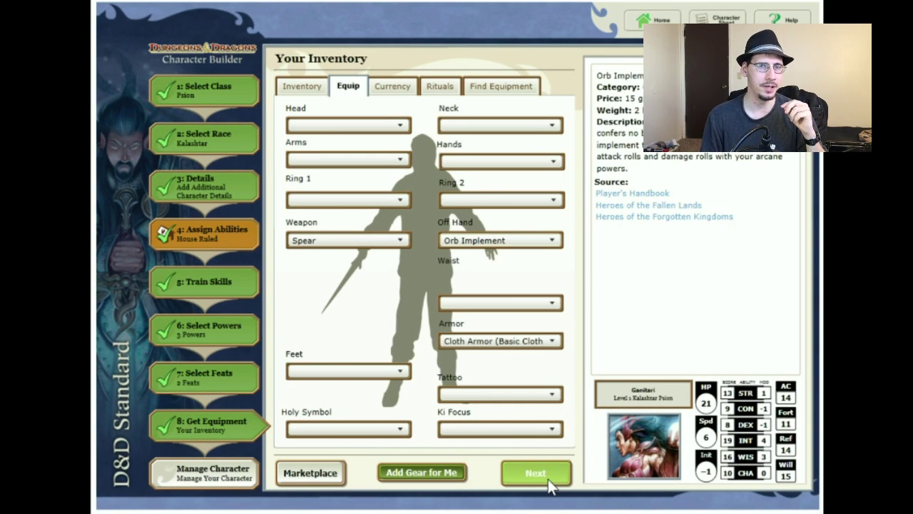
Save the character from the management stage and open its character sheet
click(547, 479)
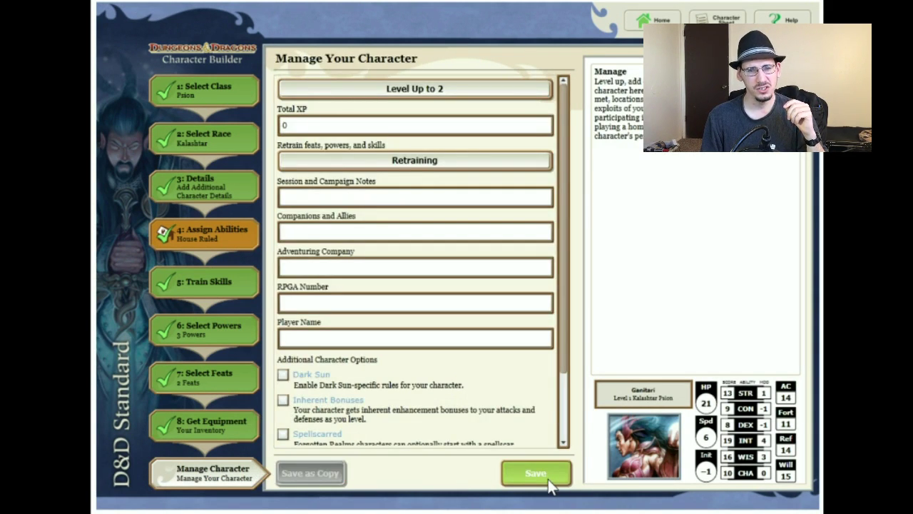
click(548, 478)
click(720, 17)
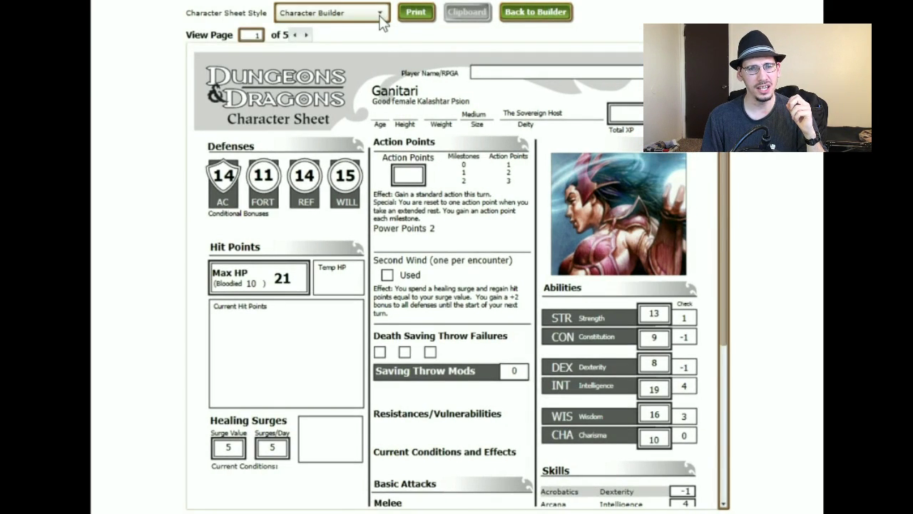
Check the available character sheet styles, then review page 1 for defenses, hit points, combat statistics, basic attacks and skills
click(379, 14)
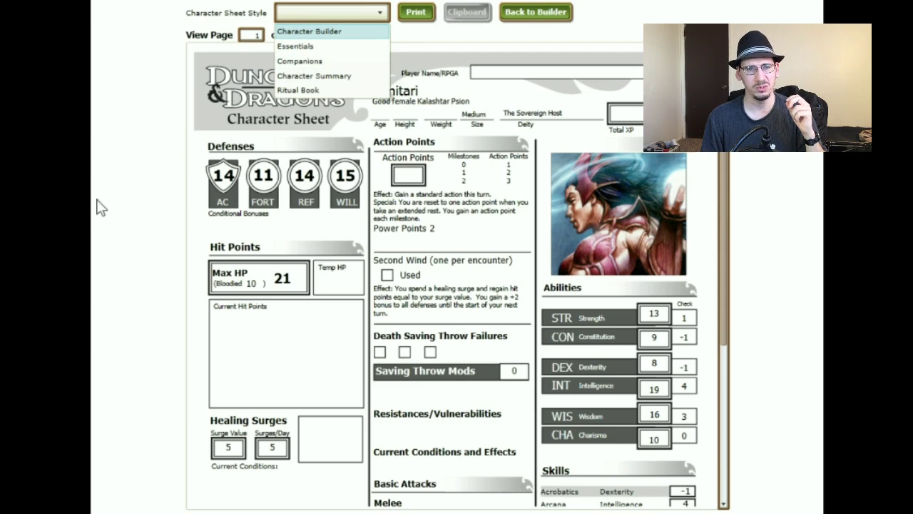
click(718, 153)
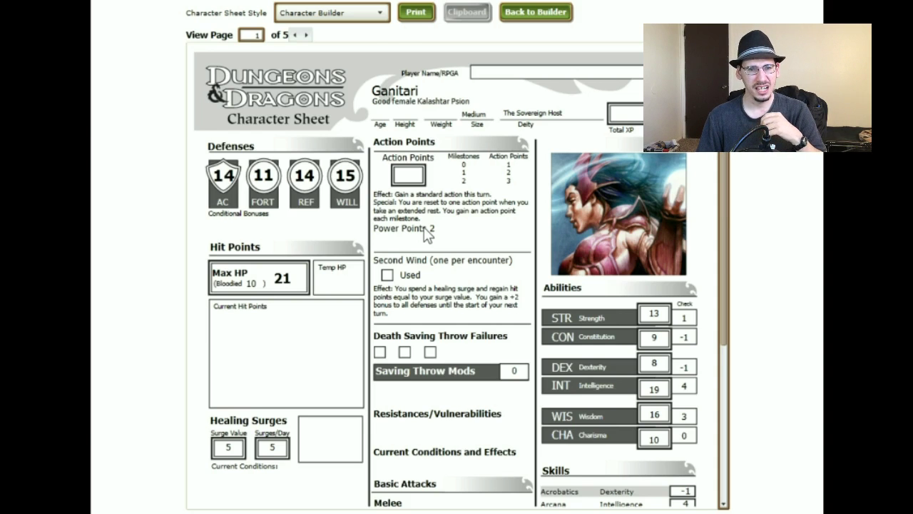
scroll(424, 229, down, 2)
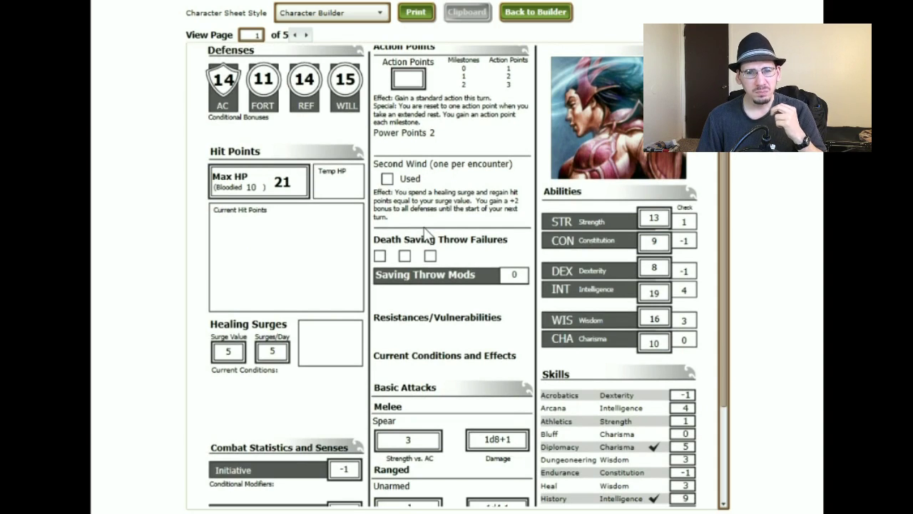
scroll(423, 226, down, 1)
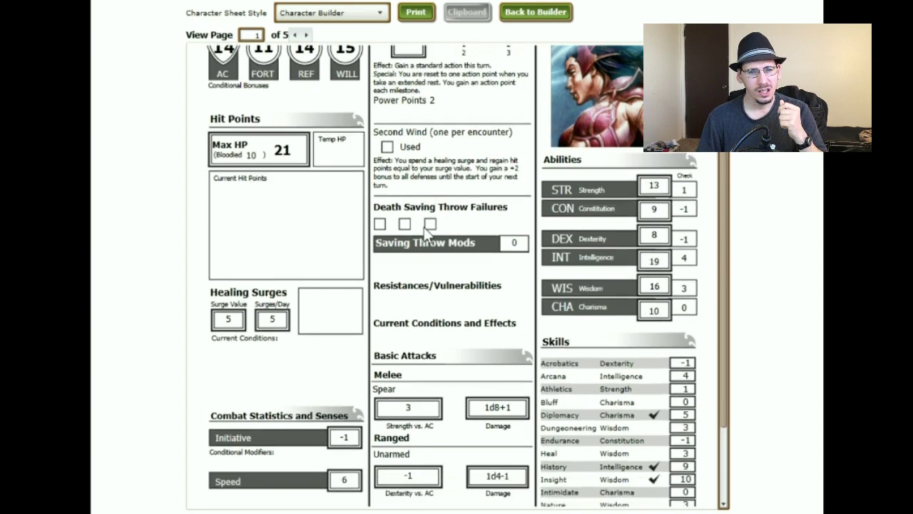
scroll(326, 286, up, 2)
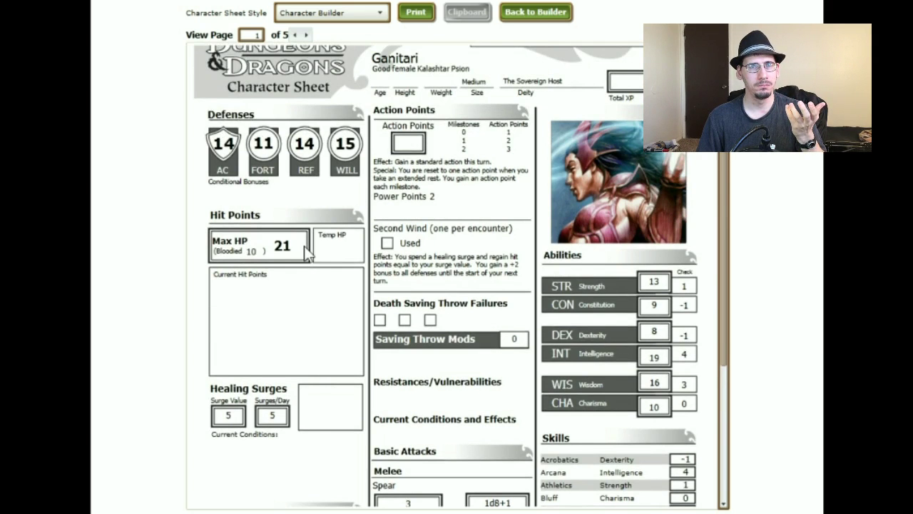
scroll(312, 276, down, 4)
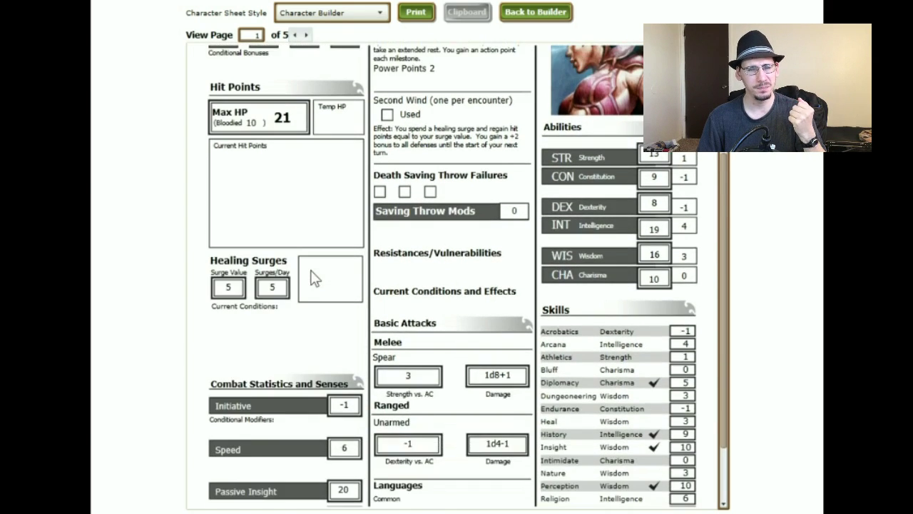
scroll(315, 279, down, 1)
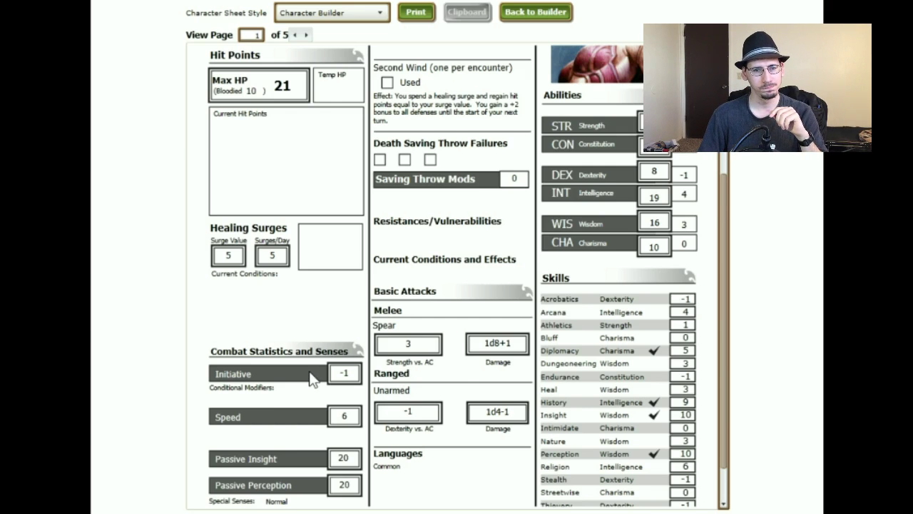
scroll(312, 378, down, 1)
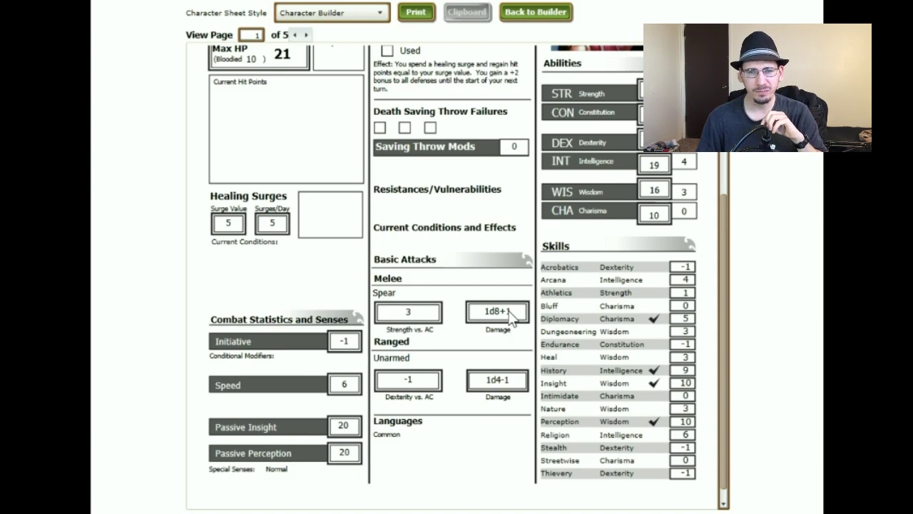
scroll(540, 298, up, 1)
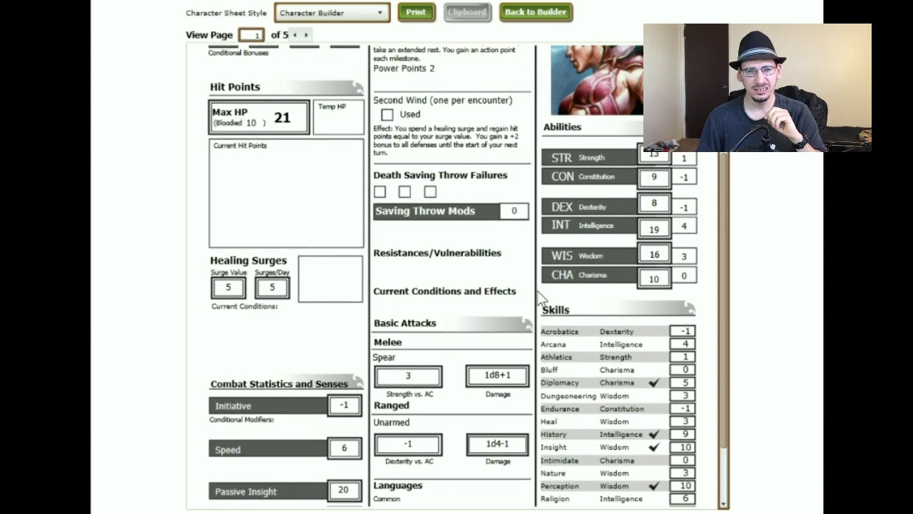
scroll(539, 298, down, 1)
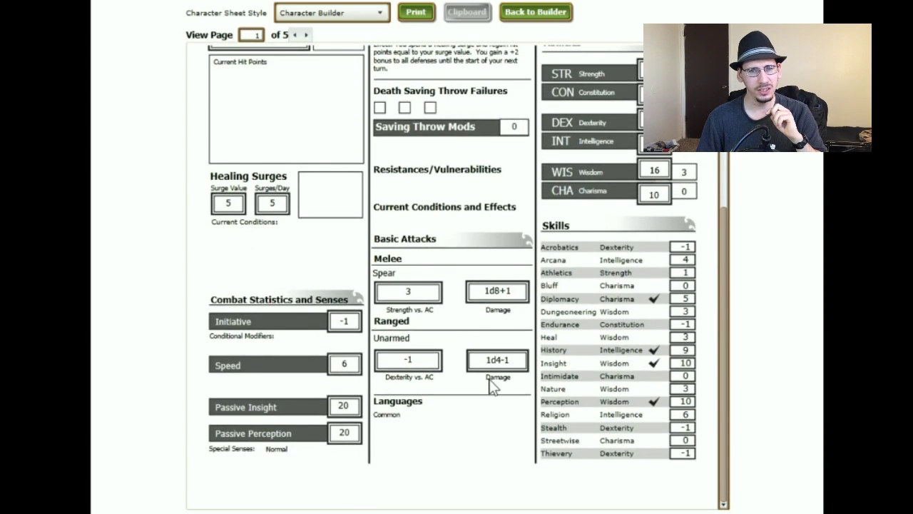
Review the character details and equipment on sheet page 2 and the racial features, class features and feats on page 3
click(306, 35)
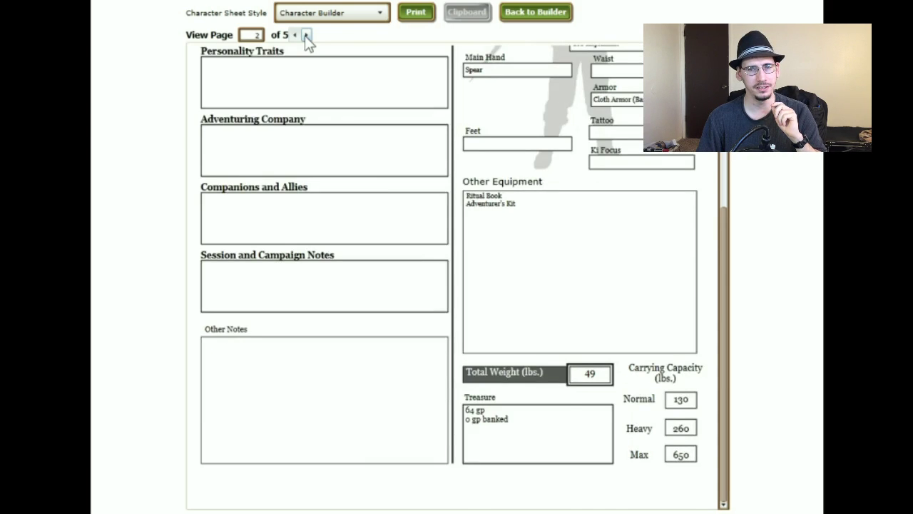
scroll(376, 179, up, 3)
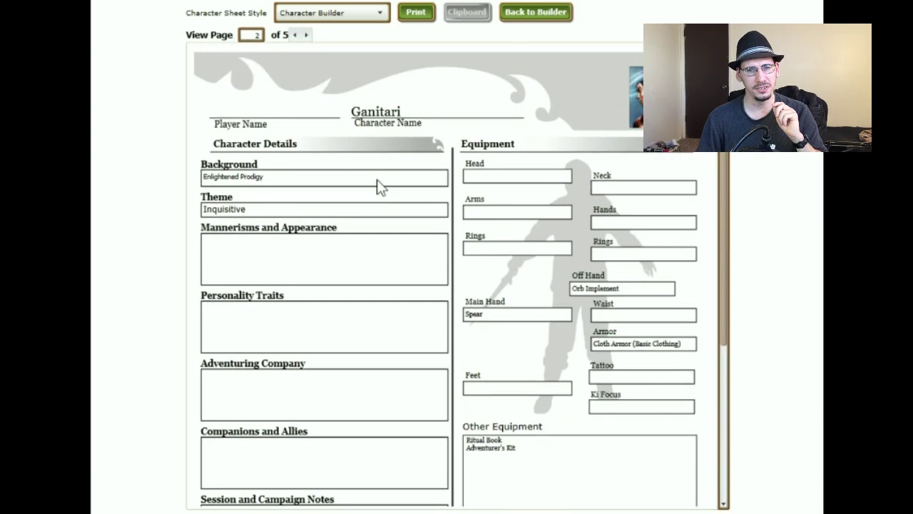
scroll(377, 179, down, 3)
scroll(376, 179, down, 1)
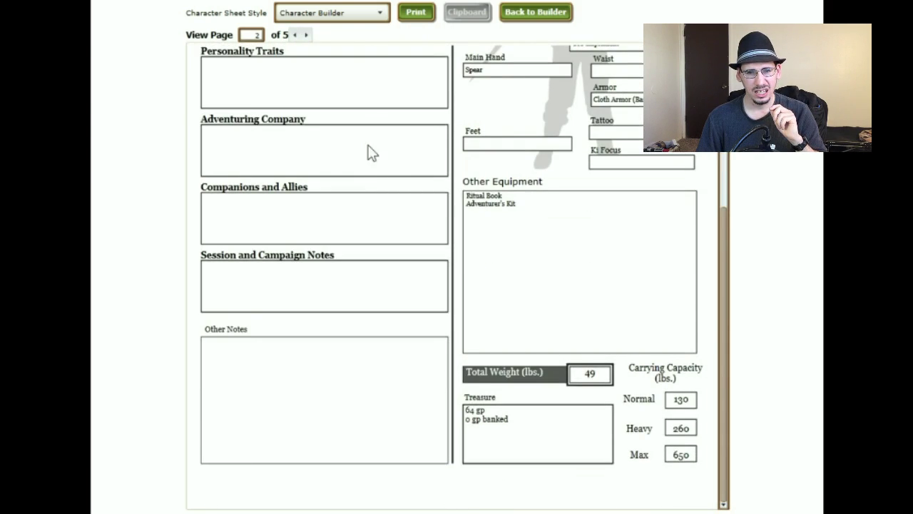
click(306, 35)
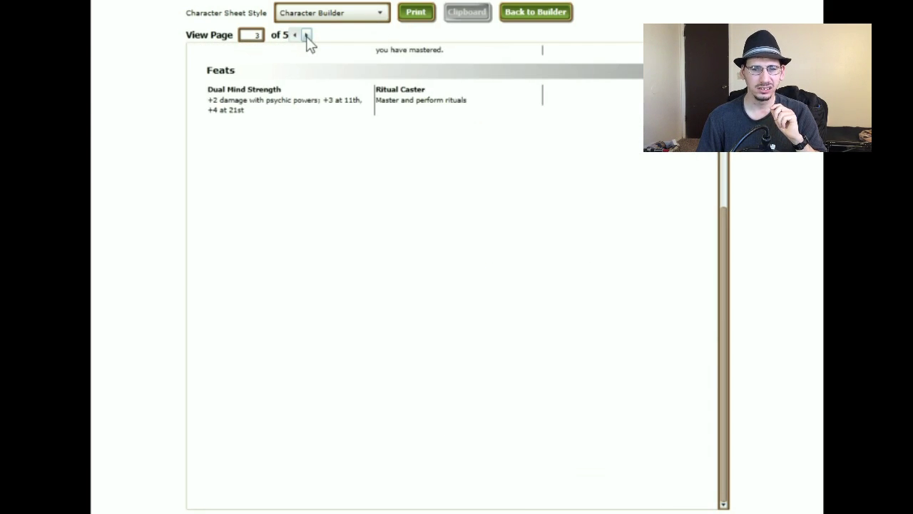
scroll(357, 186, up, 4)
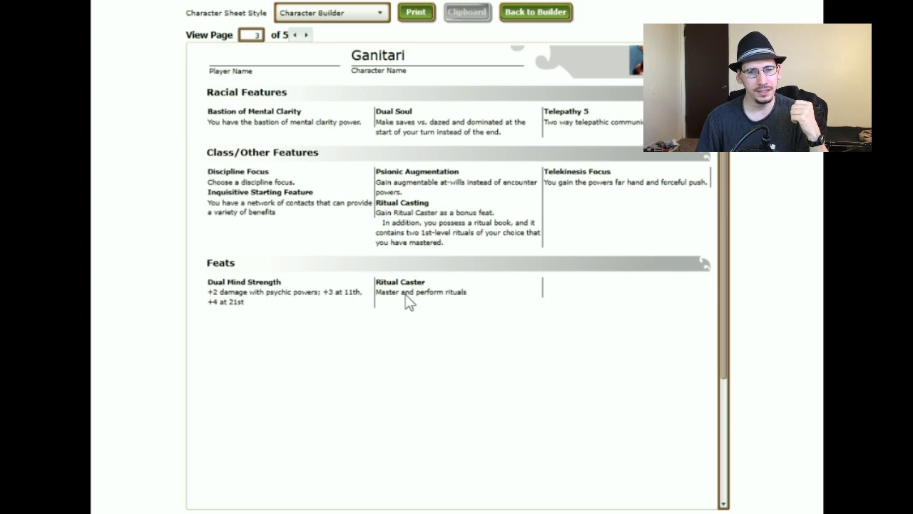
Examine the summary, skill, basic attack and power cards on pages 4 and 5 of the character sheet
click(306, 35)
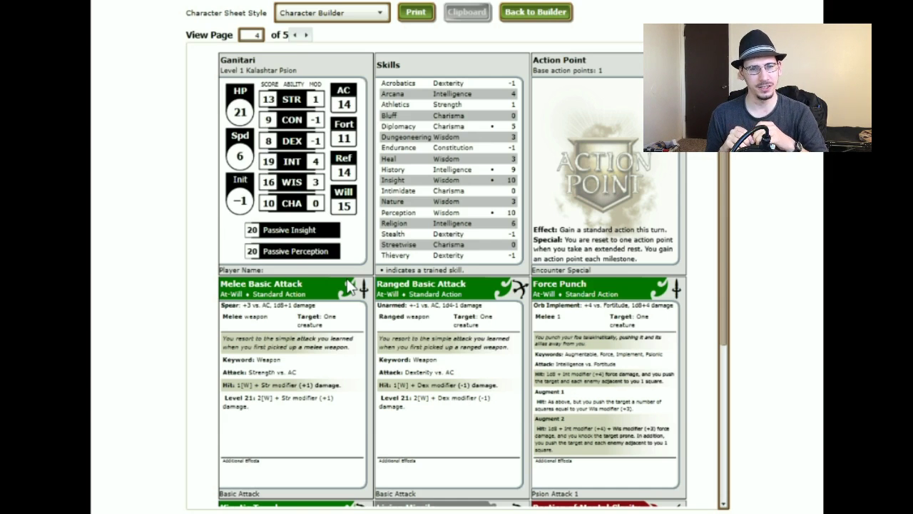
scroll(308, 303, down, 2)
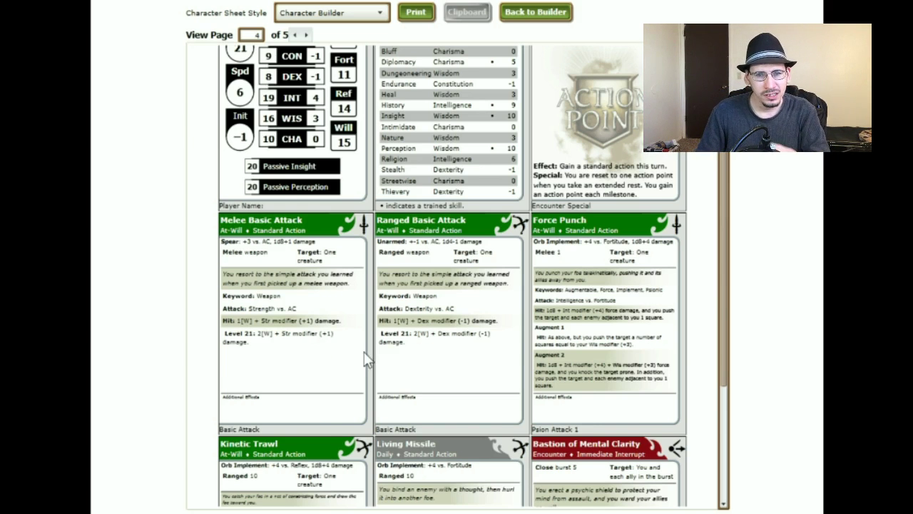
scroll(463, 360, down, 1)
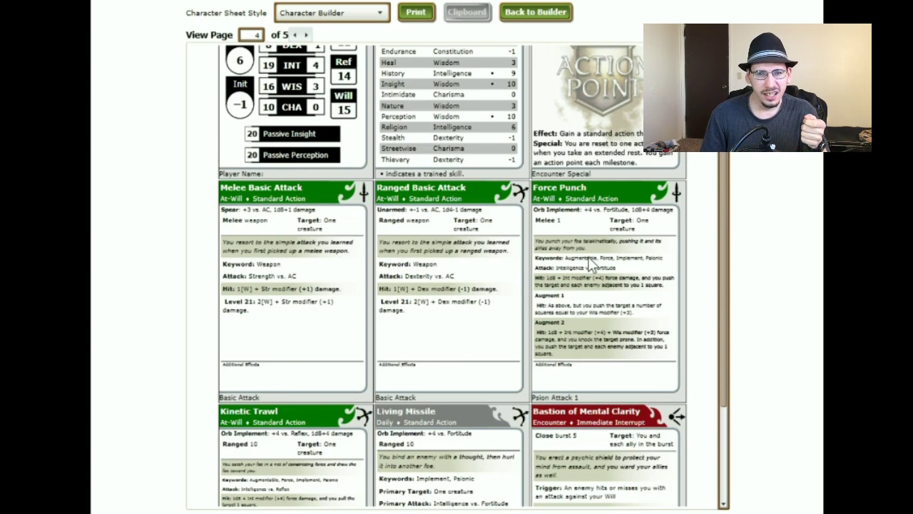
scroll(591, 263, down, 1)
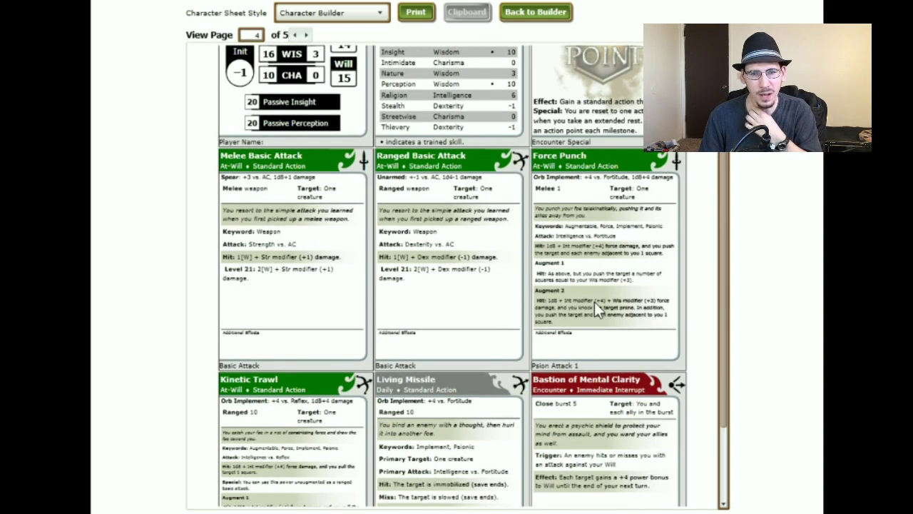
scroll(589, 296, down, 4)
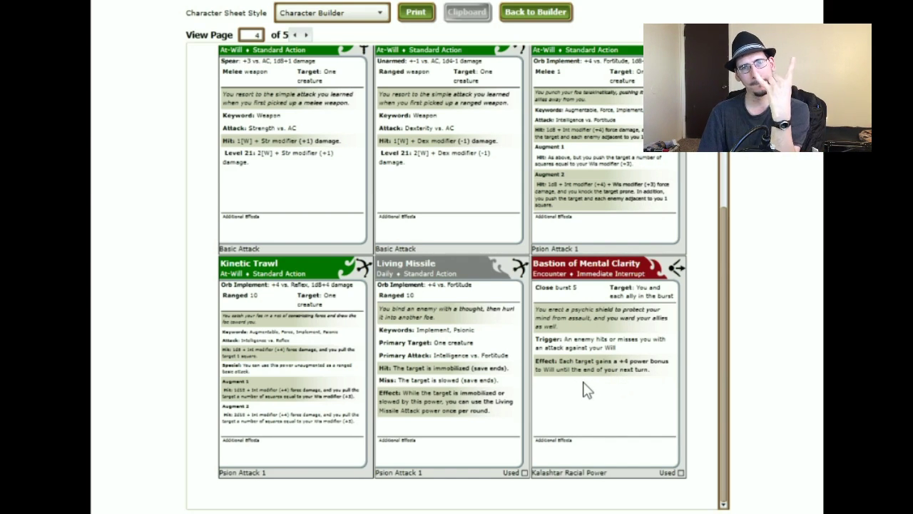
click(306, 35)
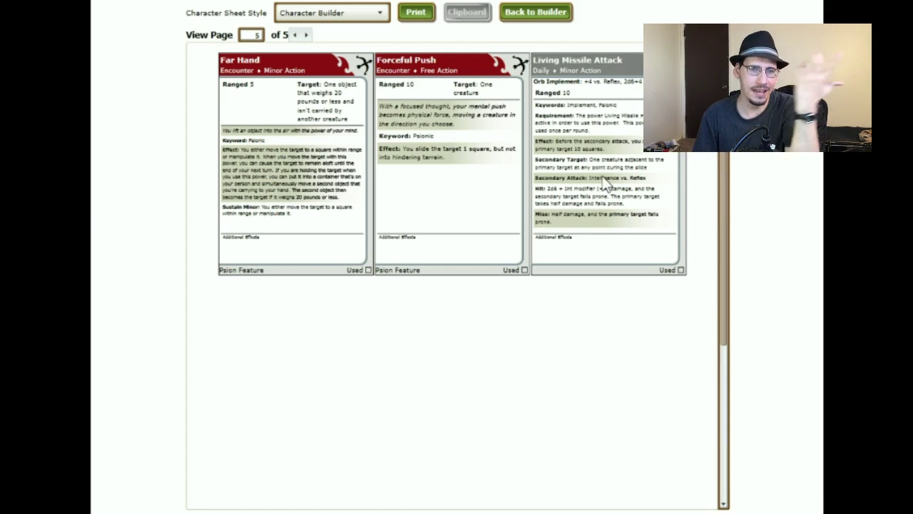
Return from the character sheet to the builder and save the character again
click(517, 25)
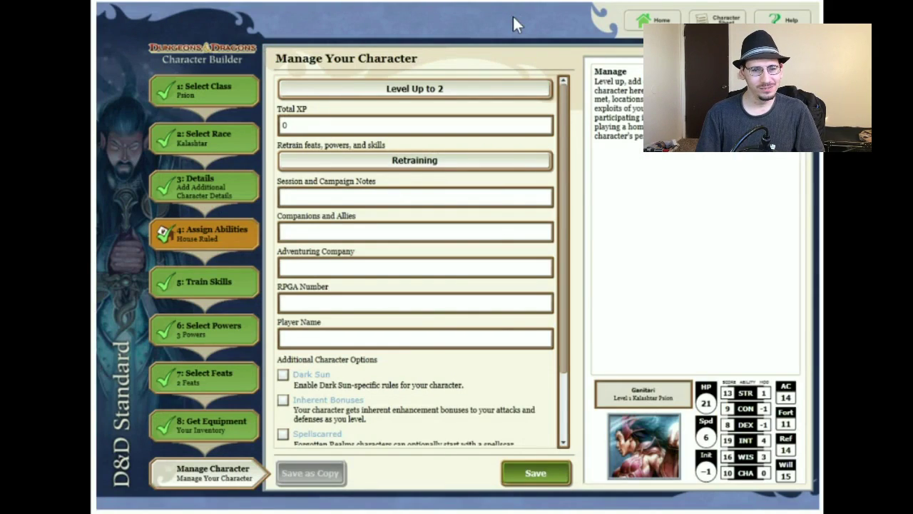
click(541, 475)
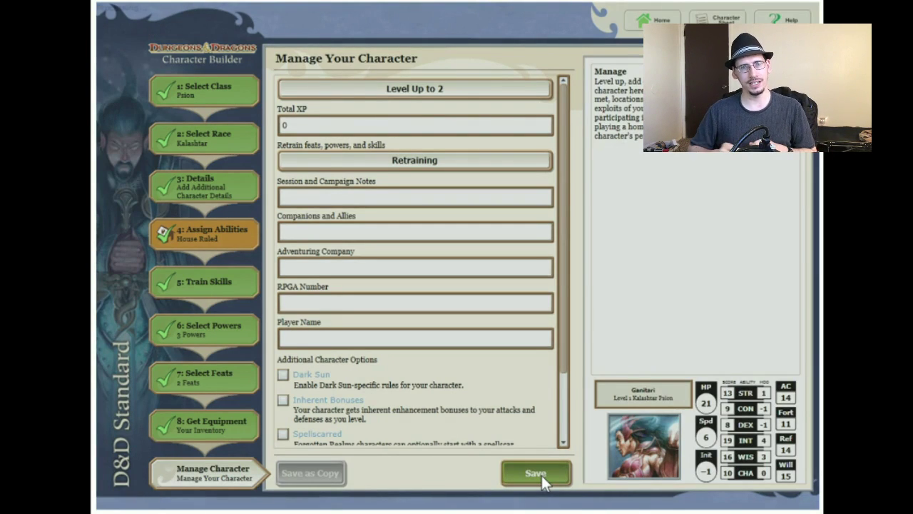